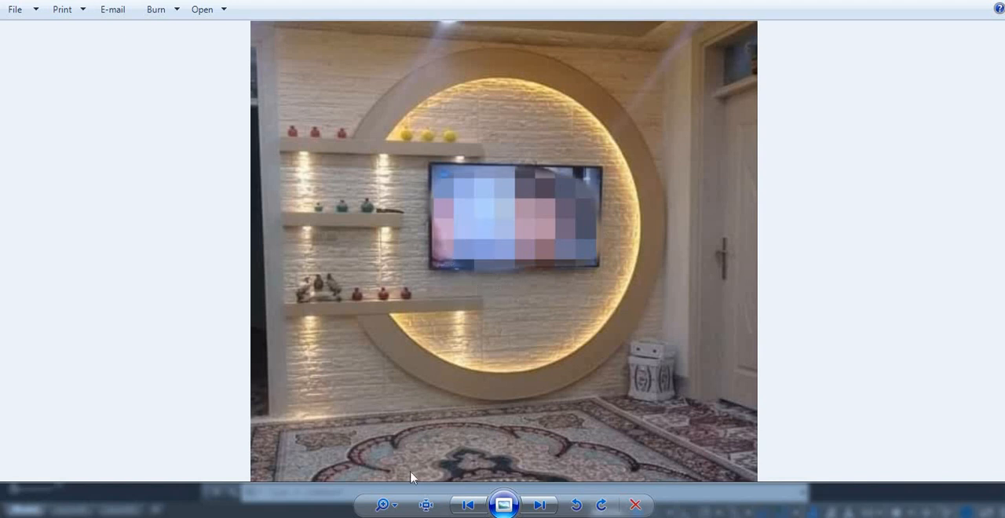
{"action": "type", "text": "e"}
Step: Set length units to Architectural with 0'-0 1/2" precision via the UNITS dialog
{"action": "key", "text": "Return"}
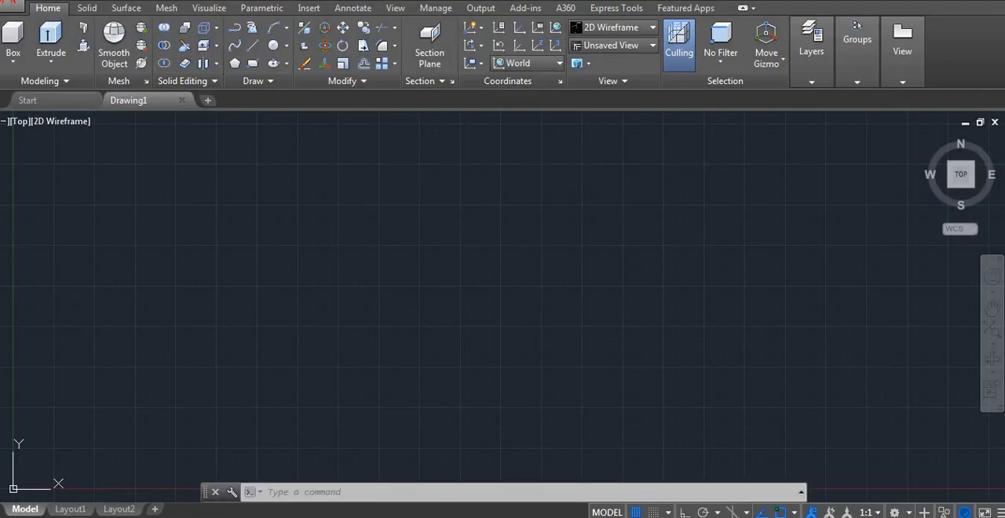
{"action": "type", "text": "uni"}
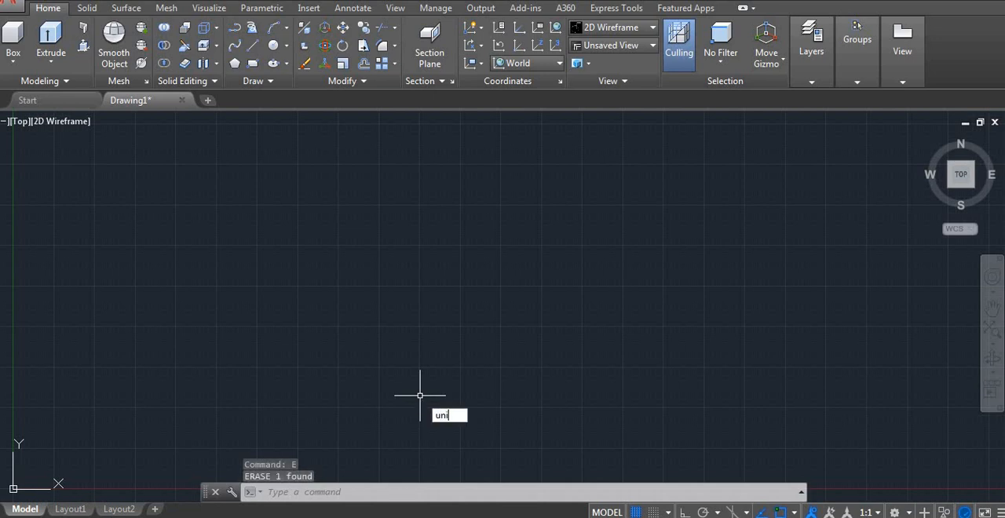
{"action": "key", "text": "Return"}
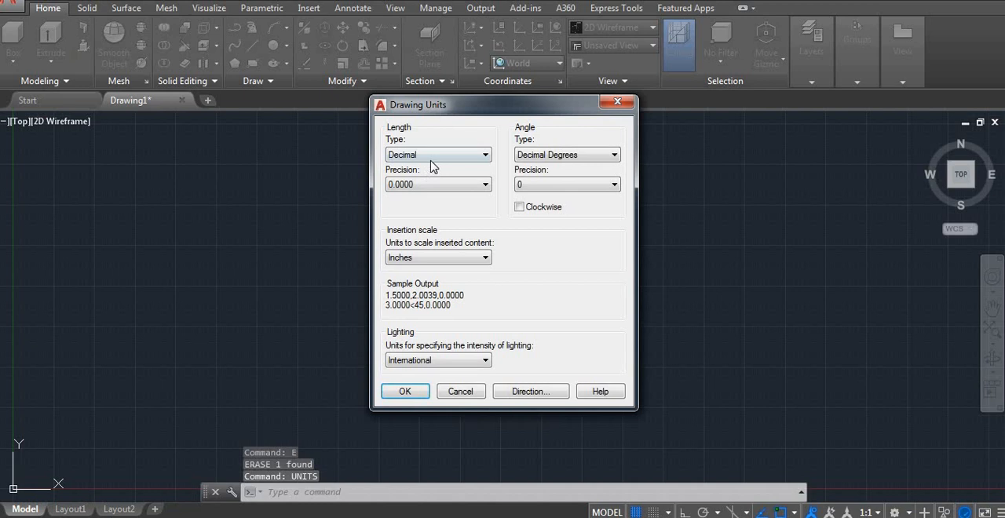
{"action": "left_click", "coordinate": [432, 156]}
{"action": "left_click", "coordinate": [432, 185]}
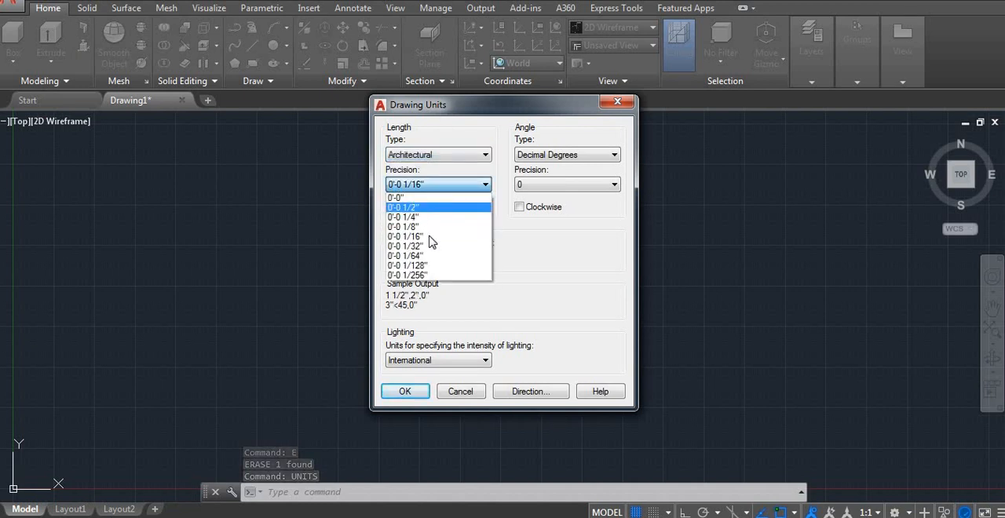
{"action": "left_click", "coordinate": [430, 207]}
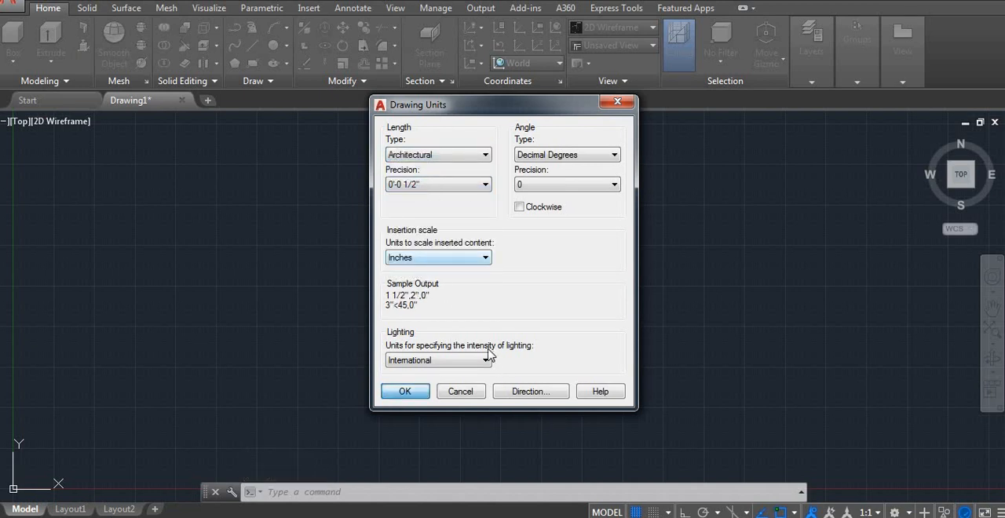
{"action": "left_click", "coordinate": [404, 391]}
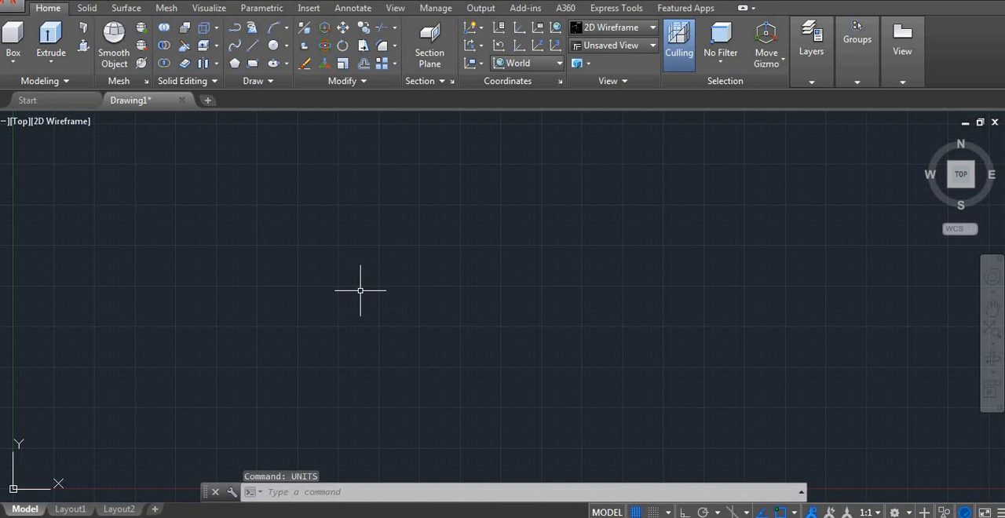
{"action": "type", "text": "l"}
Step: With Ortho on, draw the rectangle's 11-foot left edge from the first corner
{"action": "key", "text": "Return"}
{"action": "left_click", "coordinate": [323, 364]}
{"action": "key", "text": "F8"}
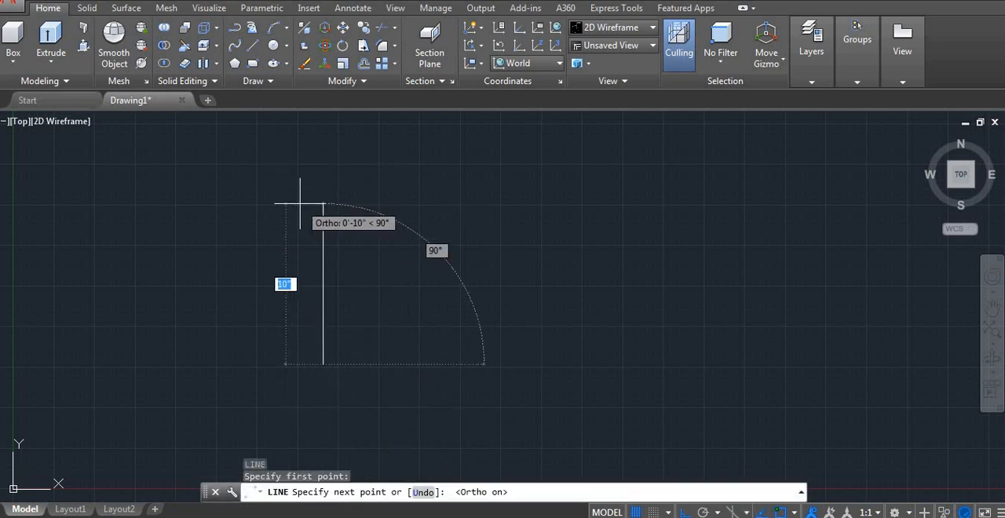
{"action": "type", "text": "11"}
{"action": "scroll", "coordinate": [300, 211], "scroll_direction": "up", "scroll_amount": 5}
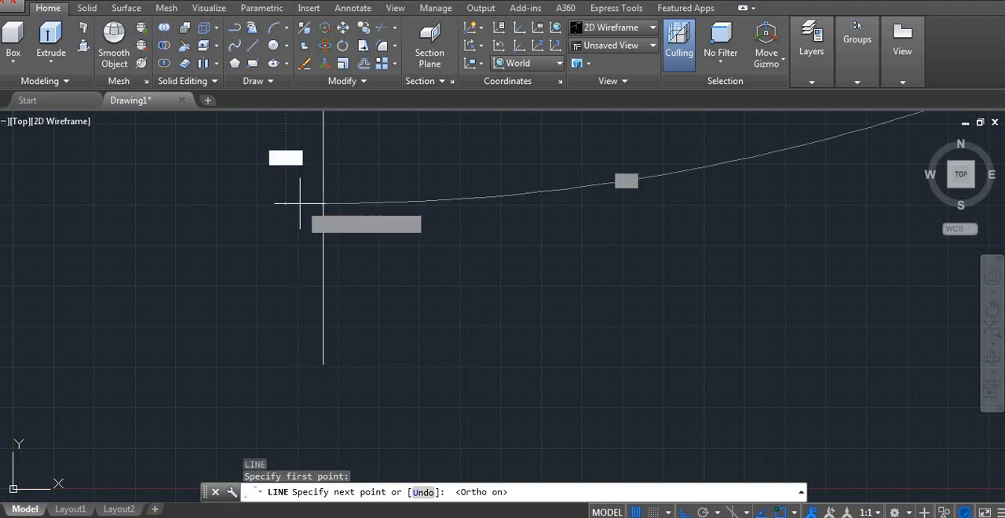
{"action": "key", "text": "Return"}
{"action": "scroll", "coordinate": [365, 275], "scroll_direction": "up", "scroll_amount": 3}
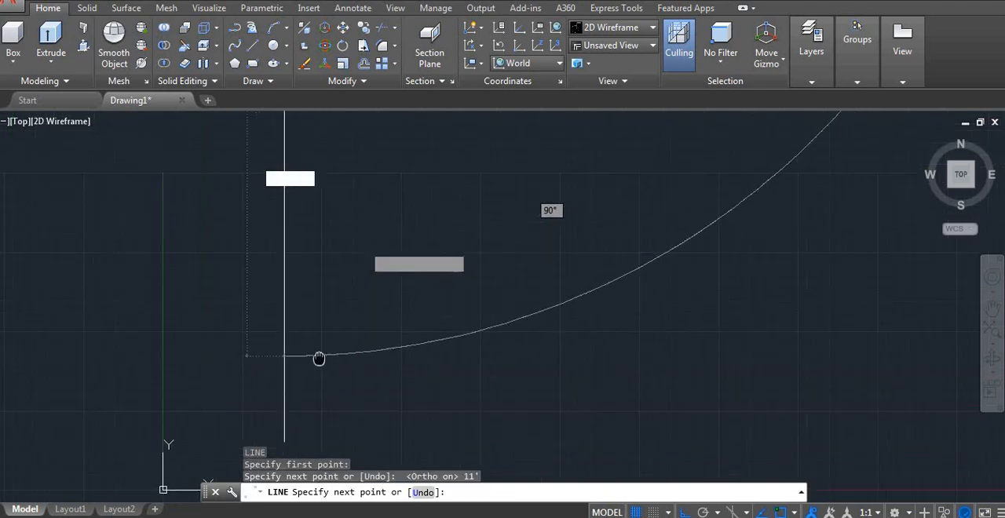
{"action": "scroll", "coordinate": [464, 262], "scroll_direction": "up", "scroll_amount": 1}
{"action": "middle_click_drag", "start_coordinate": [399, 246], "coordinate": [366, 392]}
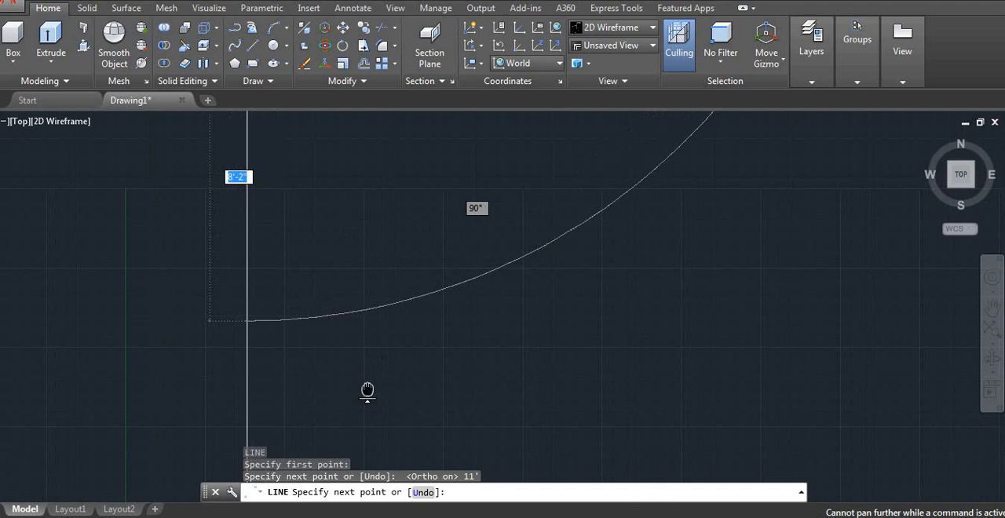
{"action": "key", "text": "Return"}
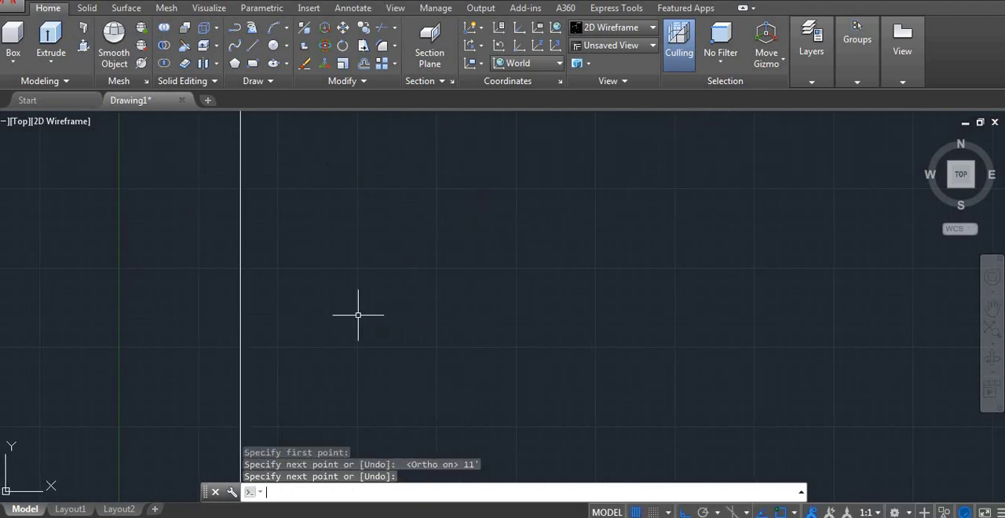
{"action": "scroll", "coordinate": [354, 314], "scroll_direction": "down", "scroll_amount": 3}
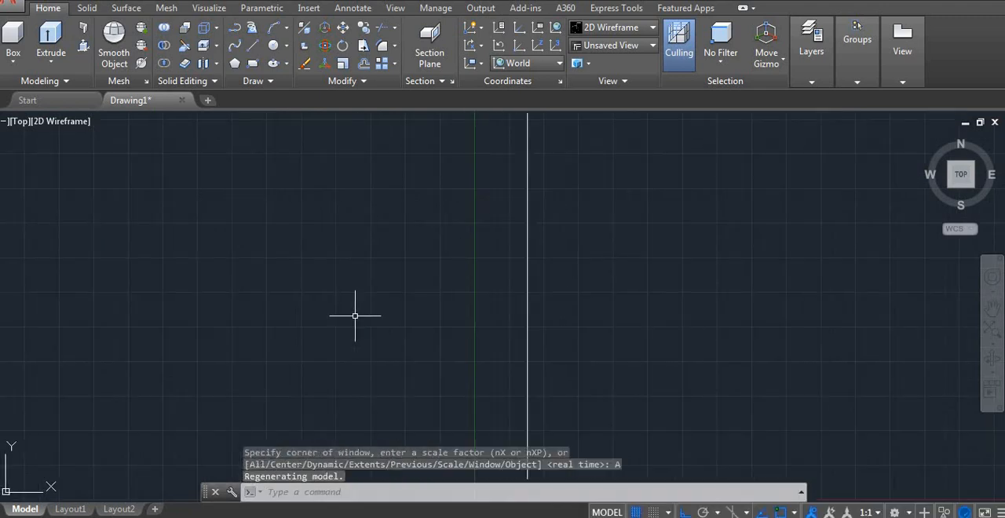
{"action": "scroll", "coordinate": [359, 325], "scroll_direction": "up", "scroll_amount": 3}
Step: Draw the 12-foot top, 11-foot right and 12-foot bottom edges to close the rectangle
{"action": "key", "text": "Return"}
{"action": "left_click", "coordinate": [81, 205]}
{"action": "type", "text": "LINE"}
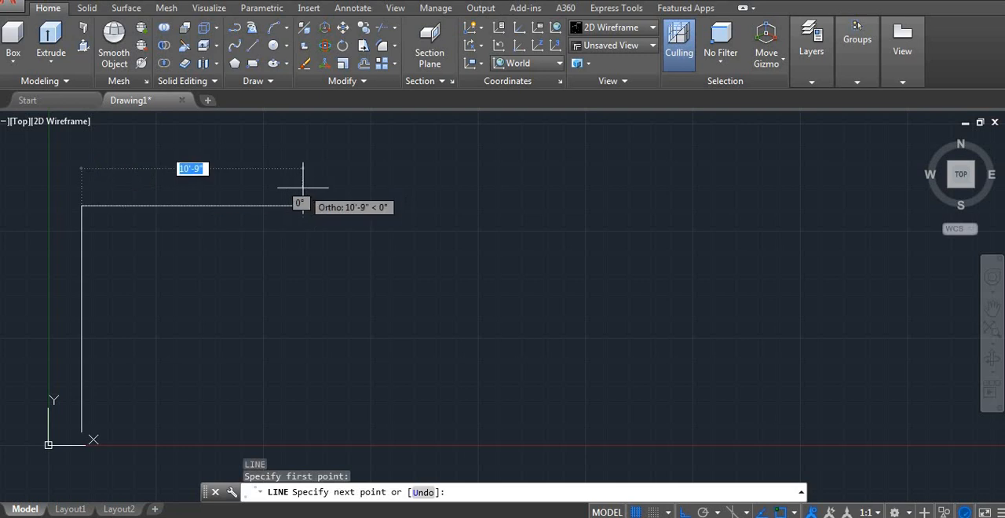
{"action": "type", "text": "12"}
{"action": "key", "text": "Return"}
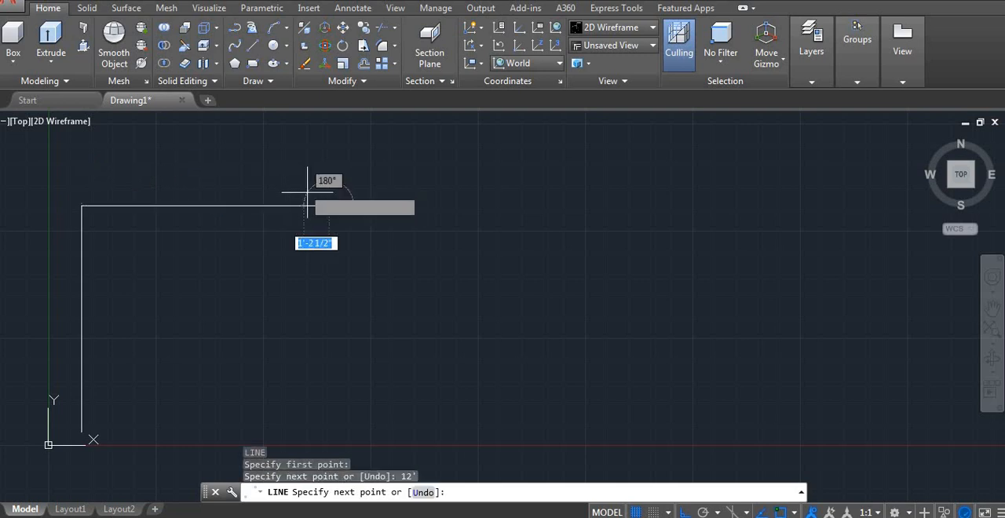
{"action": "type", "text": "1"}
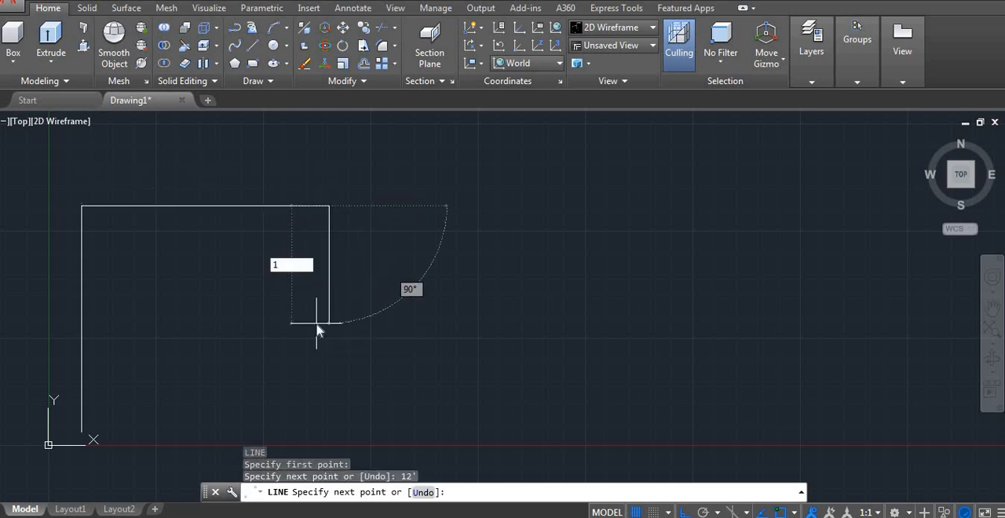
{"action": "type", "text": "1"}
{"action": "key", "text": "Return"}
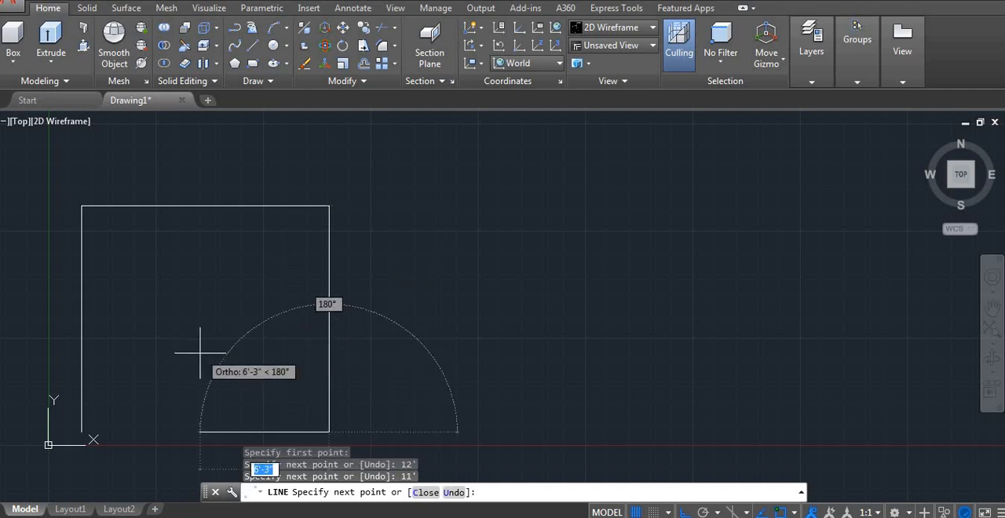
{"action": "type", "text": "12"}
{"action": "key", "text": "Return"}
{"action": "key", "text": "Return"}
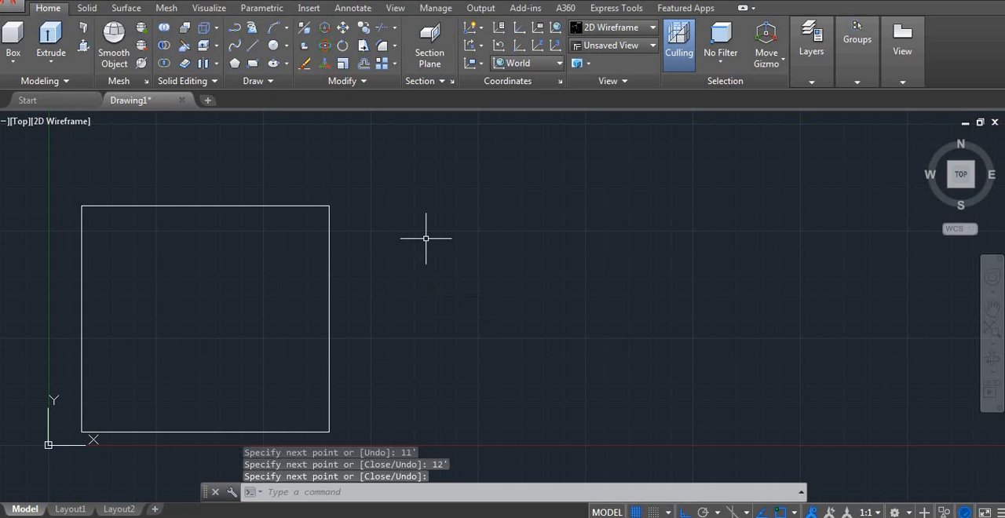
Step: Window-select all four lines and move the rectangle to the right, then centre it in view
{"action": "left_click", "coordinate": [414, 167]}
{"action": "left_click", "coordinate": [76, 452]}
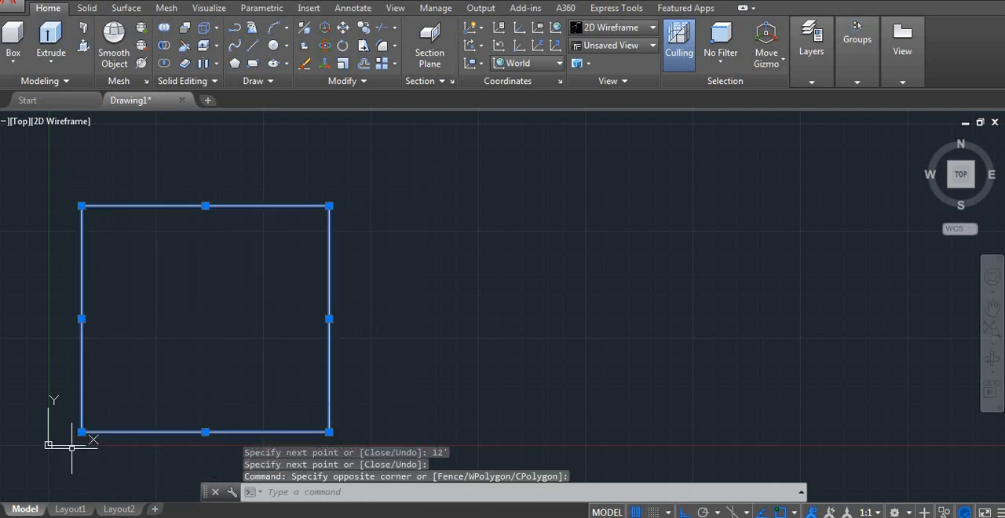
{"action": "type", "text": "Nm"}
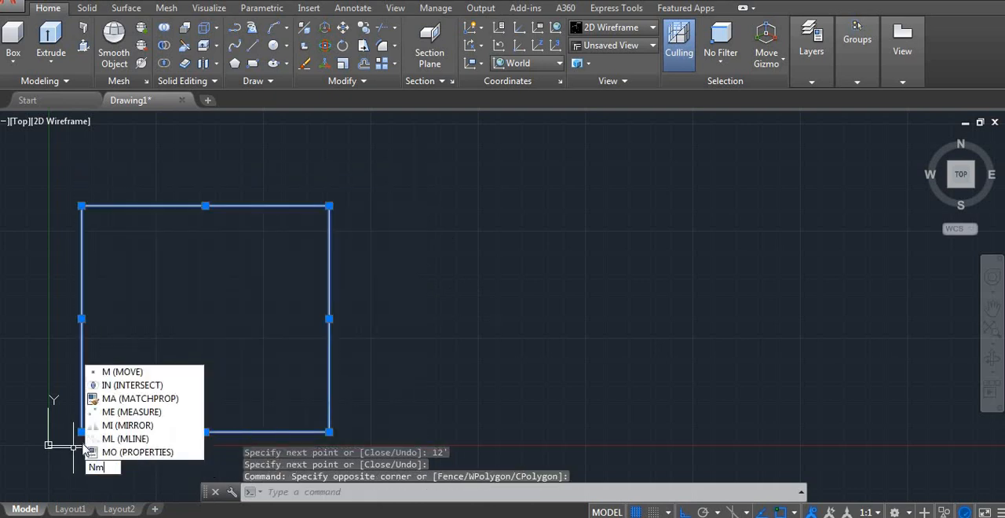
{"action": "key", "text": "BackSpace"}
{"action": "key", "text": "BackSpace"}
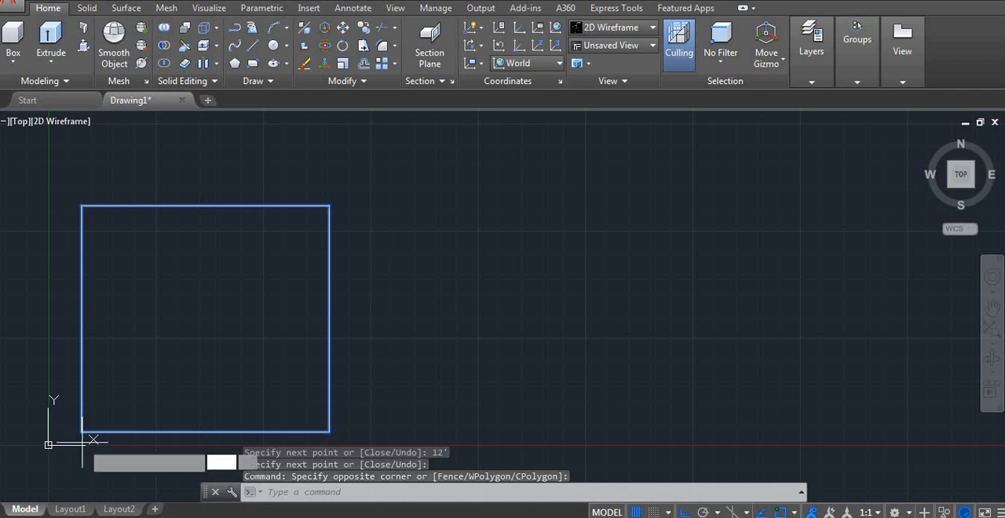
{"action": "key", "text": "Return"}
{"action": "left_click", "coordinate": [135, 358]}
{"action": "left_click", "coordinate": [667, 270]}
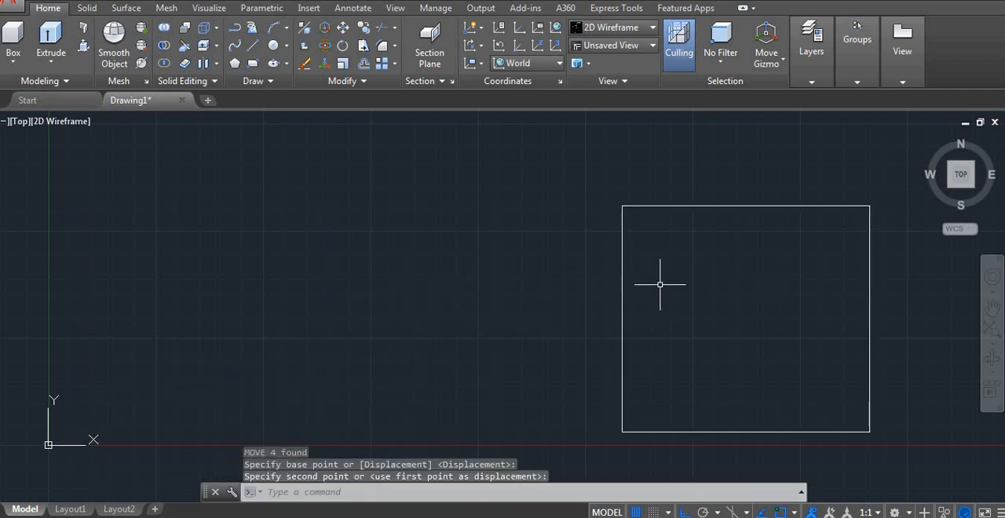
{"action": "middle_click_drag", "start_coordinate": [662, 280], "coordinate": [417, 281]}
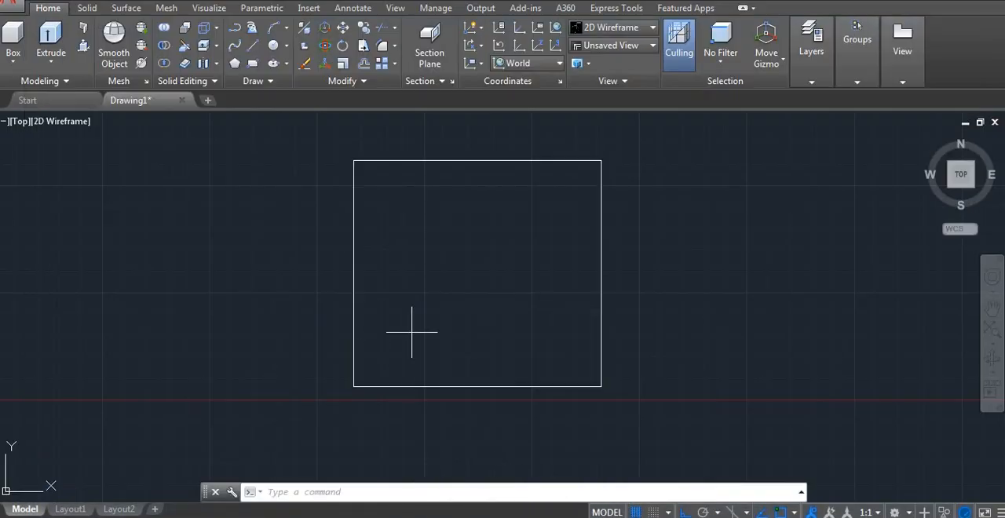
Step: Offset the rectangle's left edge 2 feet inward
{"action": "left_click", "coordinate": [434, 332]}
{"action": "left_click", "coordinate": [418, 359]}
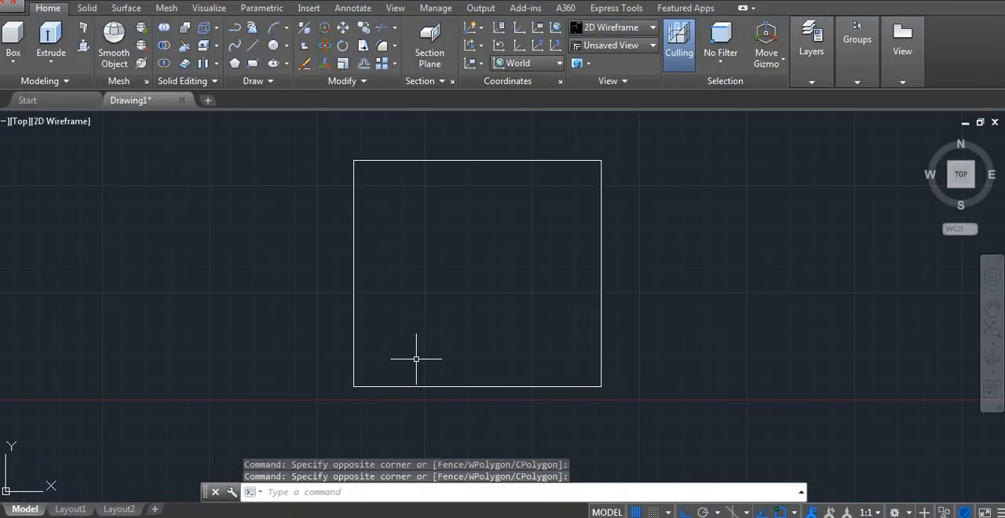
{"action": "type", "text": "o"}
{"action": "key", "text": "Return"}
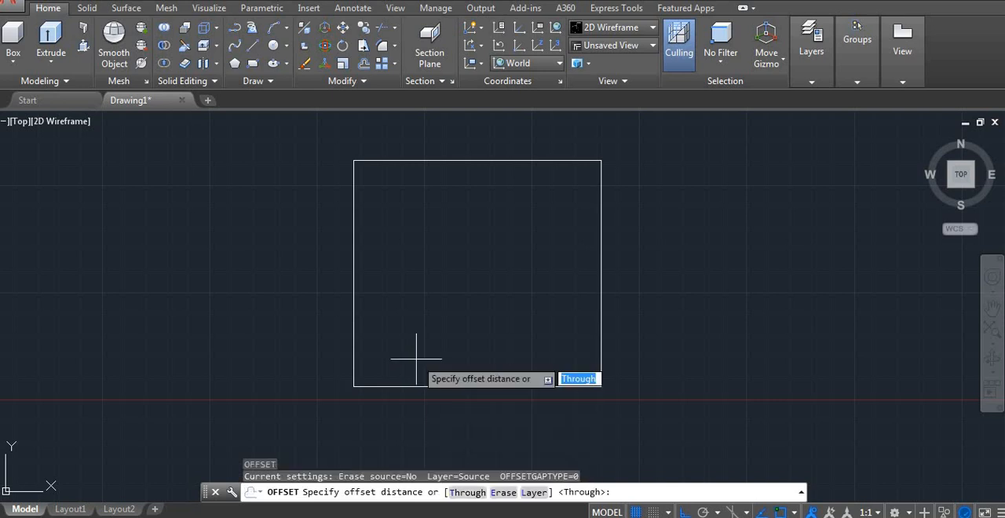
{"action": "type", "text": "2"}
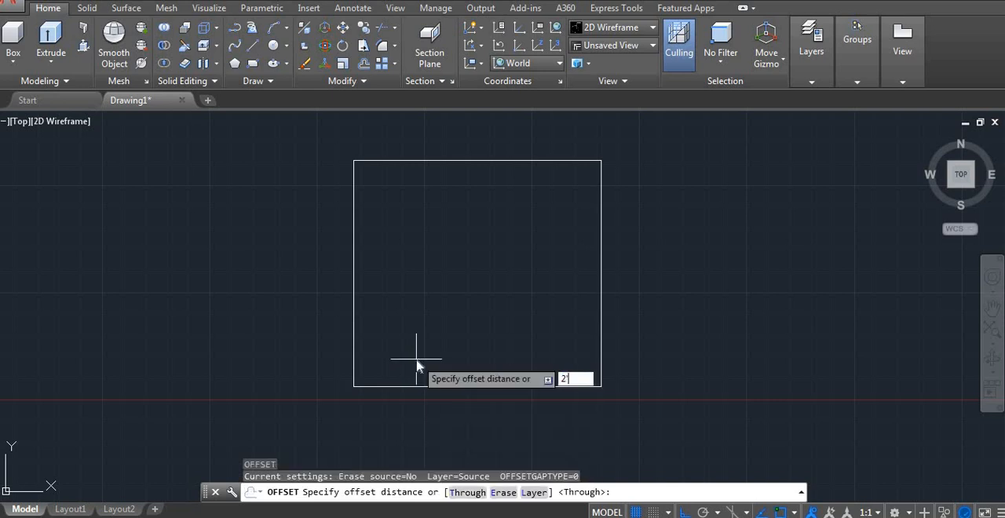
{"action": "key", "text": "Return"}
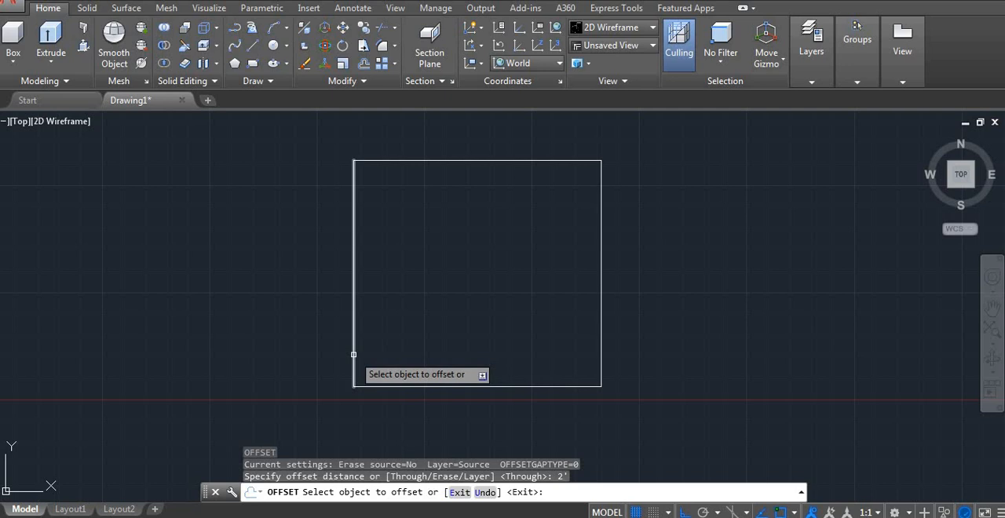
{"action": "left_click", "coordinate": [353, 355]}
{"action": "left_click", "coordinate": [416, 338]}
{"action": "key", "text": "Return"}
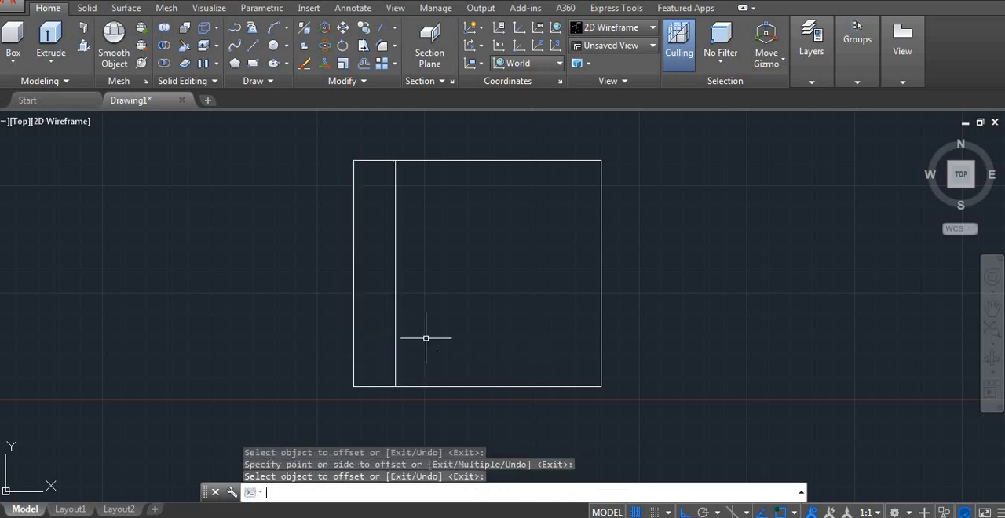
{"action": "type", "text": "l"}
Step: Draw a horizontal line from the inner vertical line across to the right edge
{"action": "key", "text": "Return"}
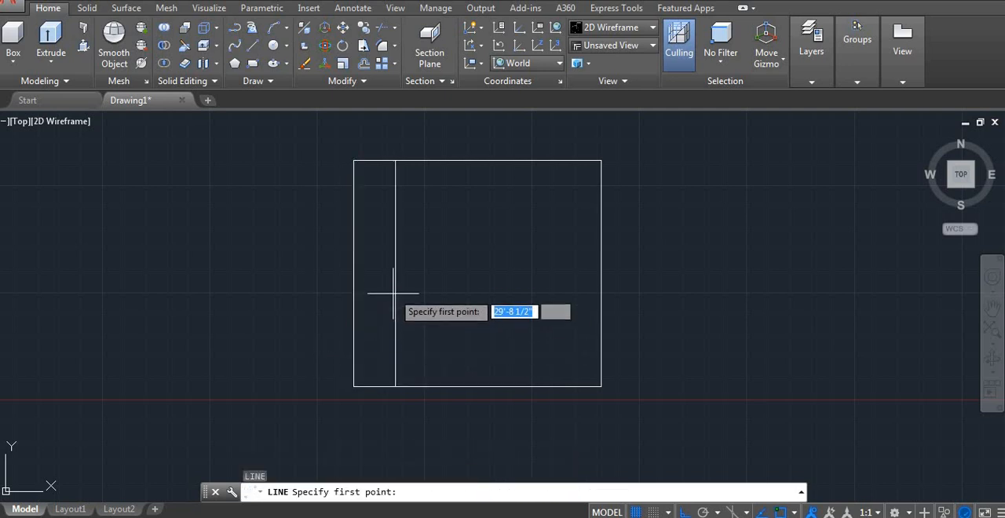
{"action": "left_click", "coordinate": [395, 274]}
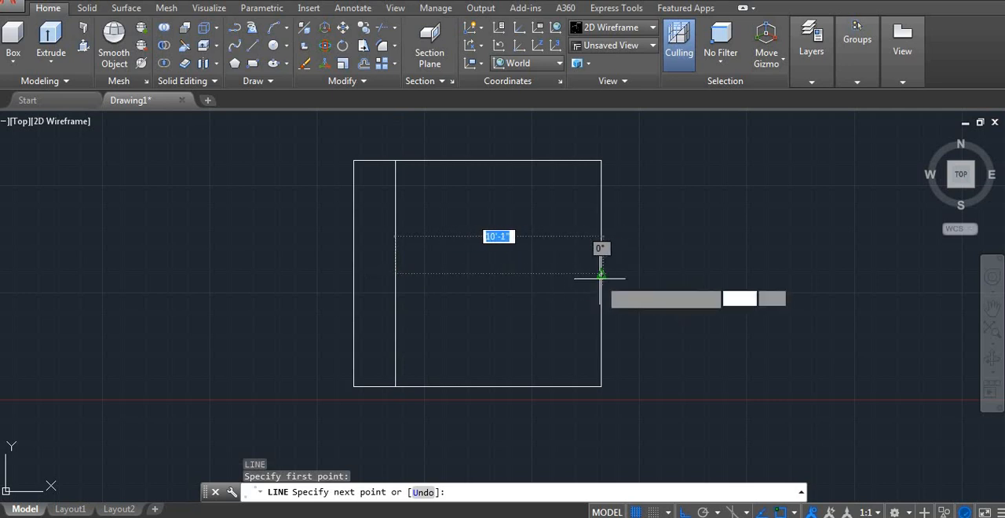
{"action": "left_click", "coordinate": [600, 274]}
{"action": "key", "text": "Return"}
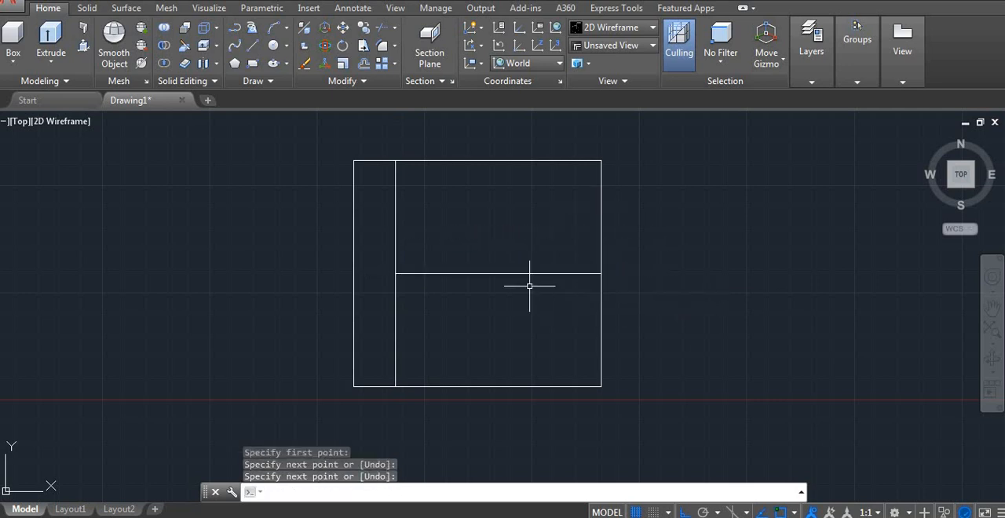
{"action": "type", "text": "c"}
Step: Draw a large circle centred on the horizontal line's midpoint, then erase that guide line
{"action": "key", "text": "Return"}
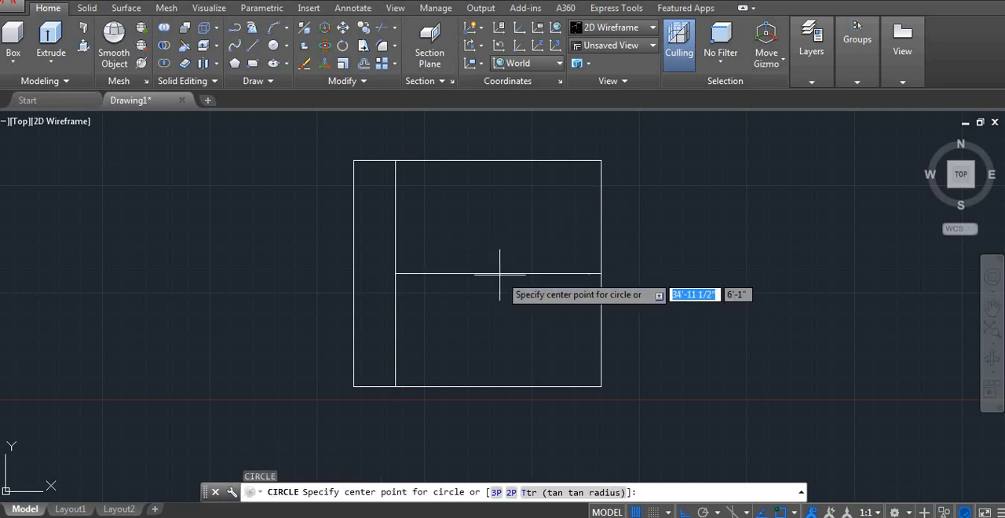
{"action": "left_click", "coordinate": [498, 274]}
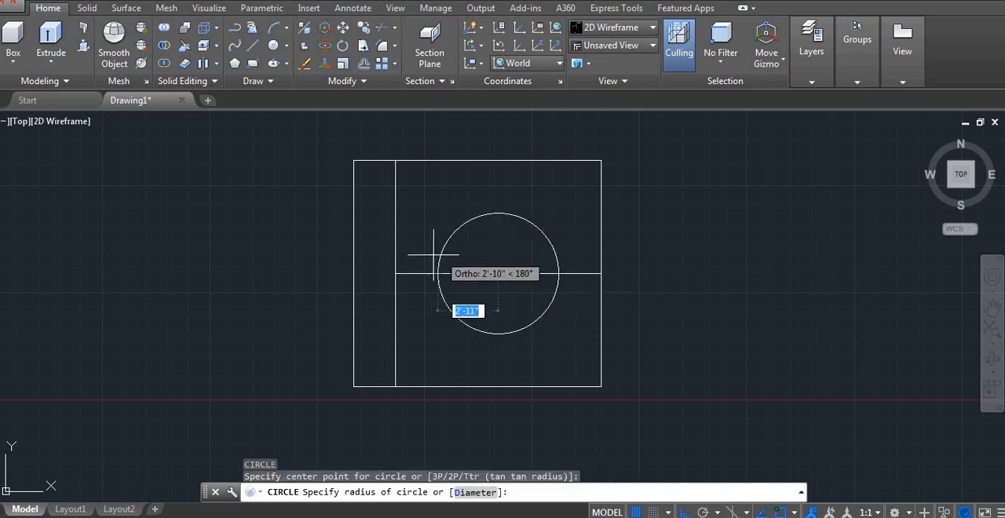
{"action": "left_click", "coordinate": [395, 273]}
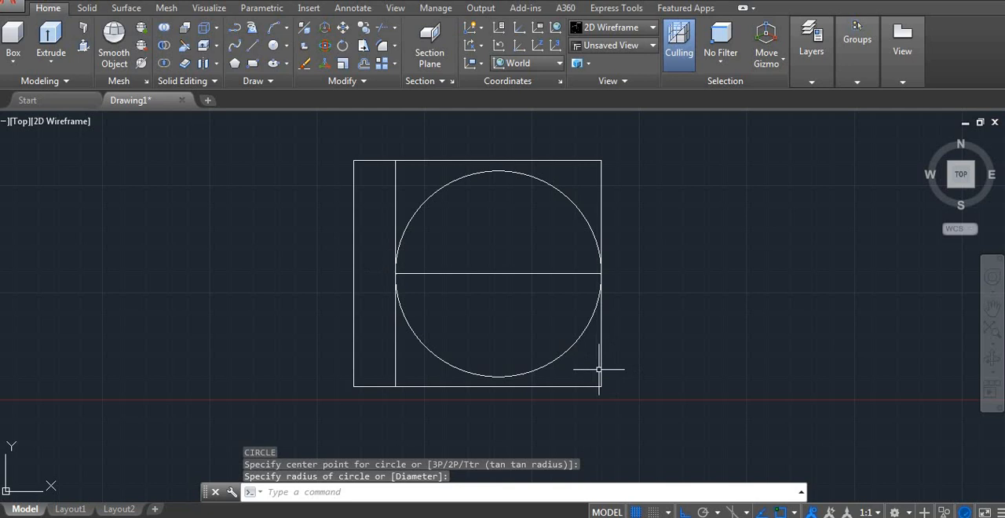
{"action": "left_click", "coordinate": [539, 284]}
{"action": "left_click", "coordinate": [492, 271]}
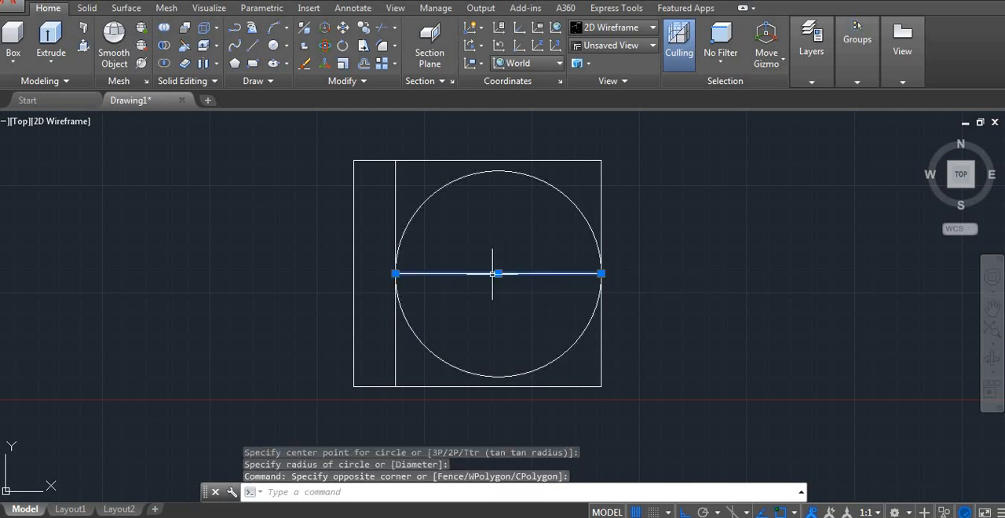
{"action": "type", "text": "e"}
{"action": "key", "text": "Return"}
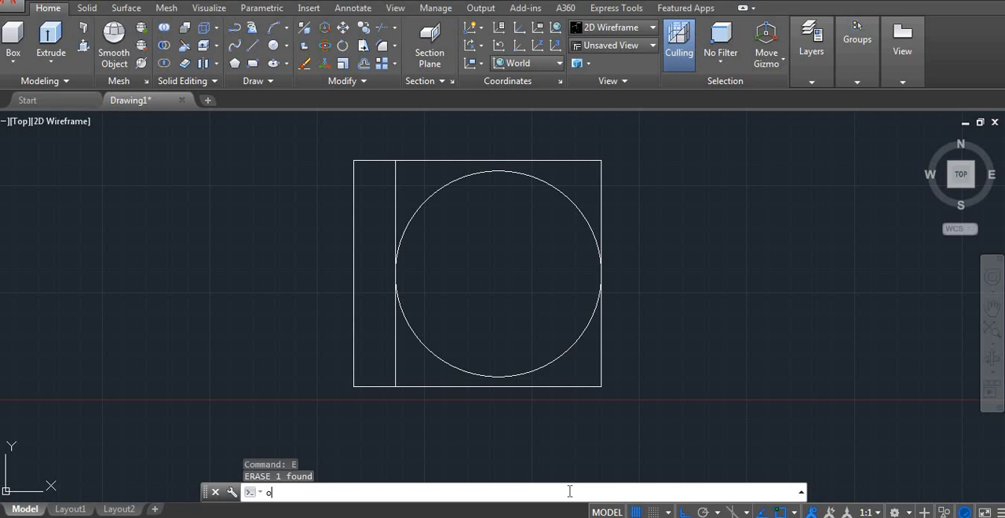
{"action": "type", "text": "1'3"}
Step: Offset the circle 1'-3" inward to form a concentric inner circle
{"action": "key", "text": "Return"}
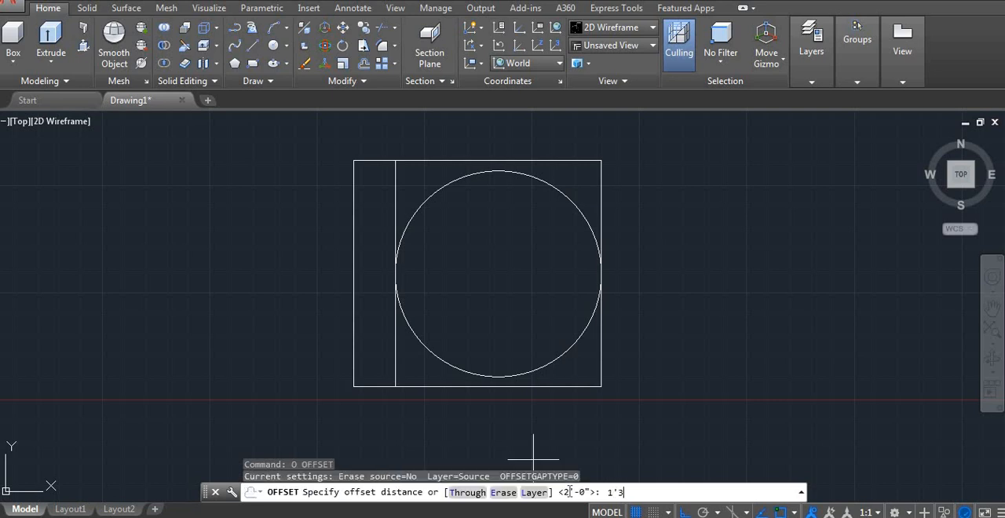
{"action": "key", "text": "Return"}
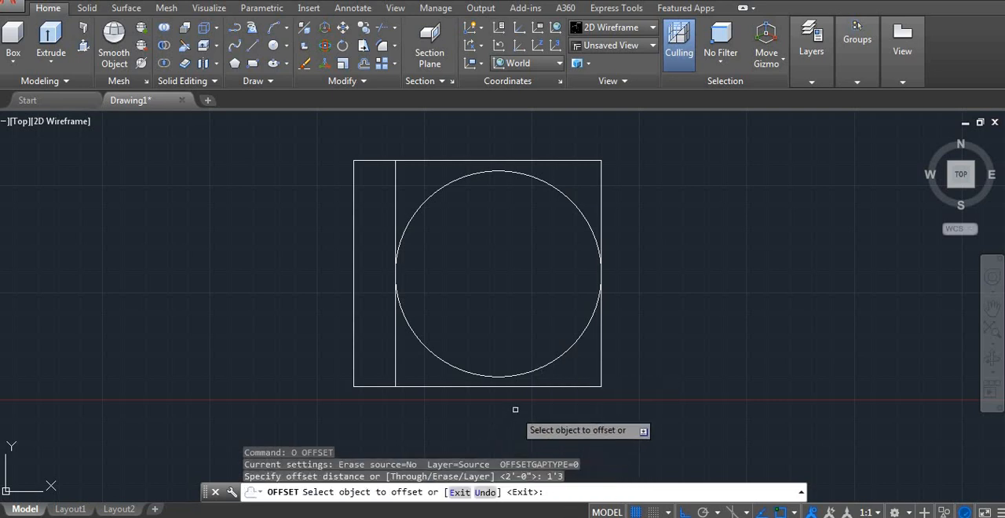
{"action": "left_click", "coordinate": [527, 372]}
{"action": "left_click", "coordinate": [512, 294]}
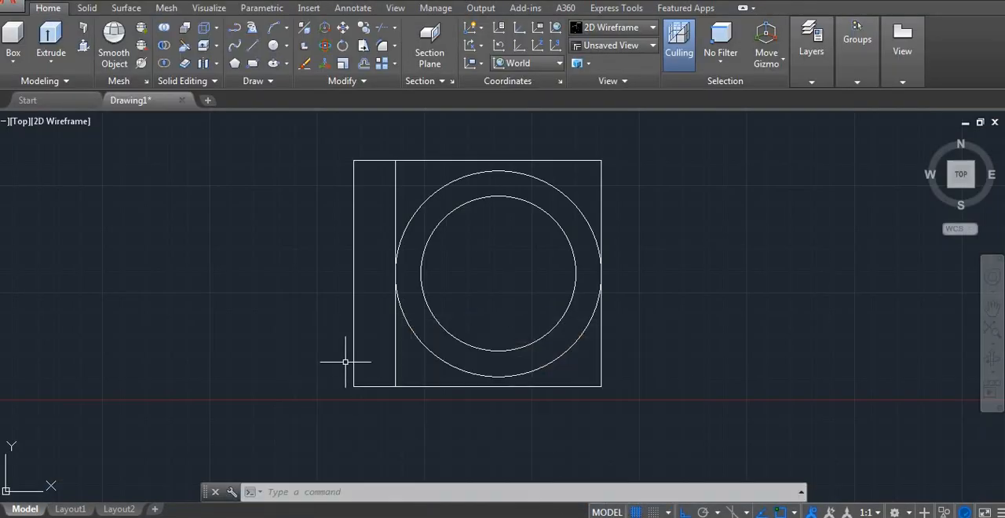
Step: Erase the left vertical line and offset the top and bottom edges 2'-6" inward
{"action": "left_click", "coordinate": [395, 355]}
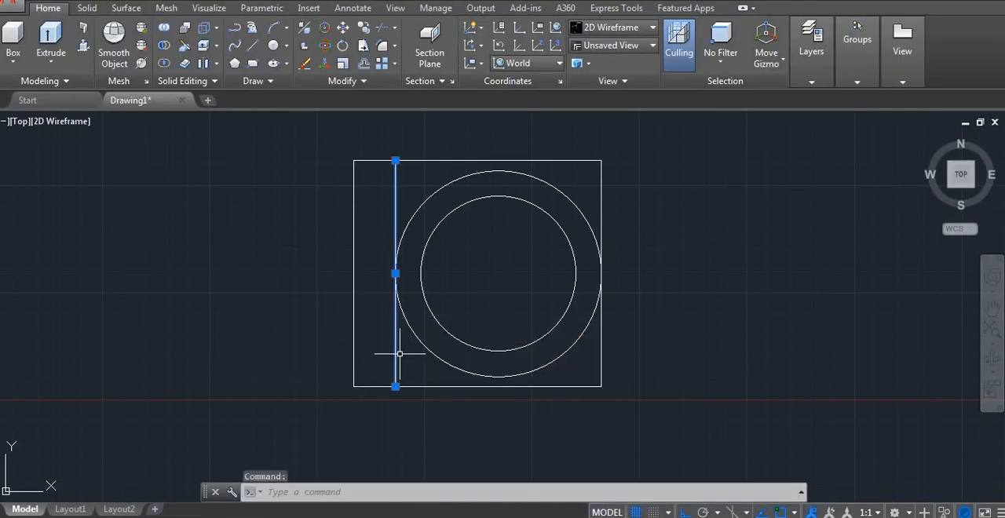
{"action": "type", "text": "e"}
{"action": "key", "text": "Return"}
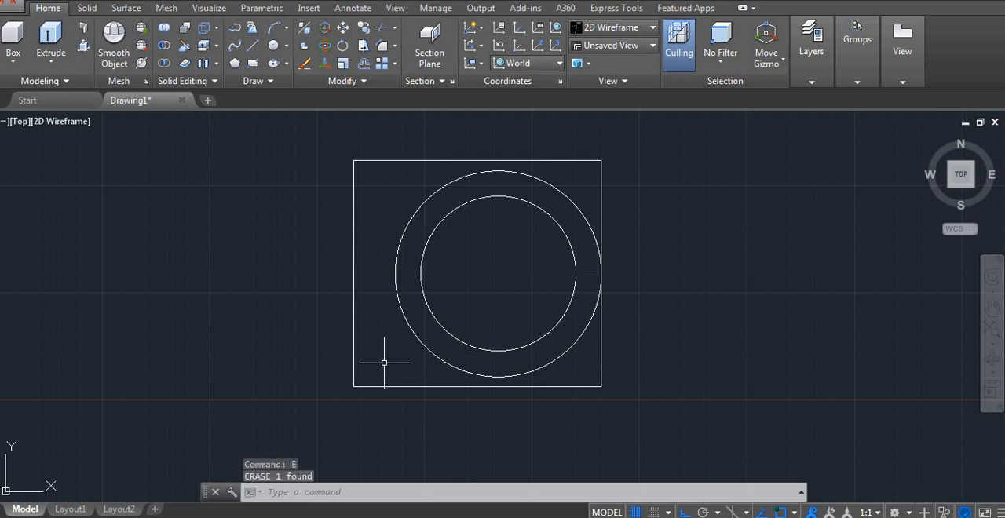
{"action": "type", "text": "o"}
{"action": "key", "text": "Return"}
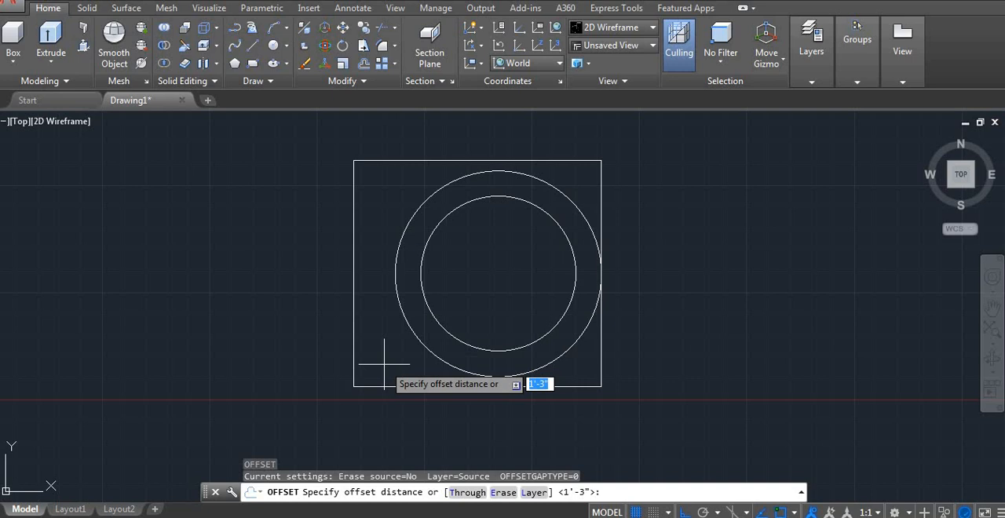
{"action": "type", "text": "2'6"}
{"action": "key", "text": "Return"}
{"action": "left_click", "coordinate": [390, 386]}
{"action": "left_click", "coordinate": [364, 317]}
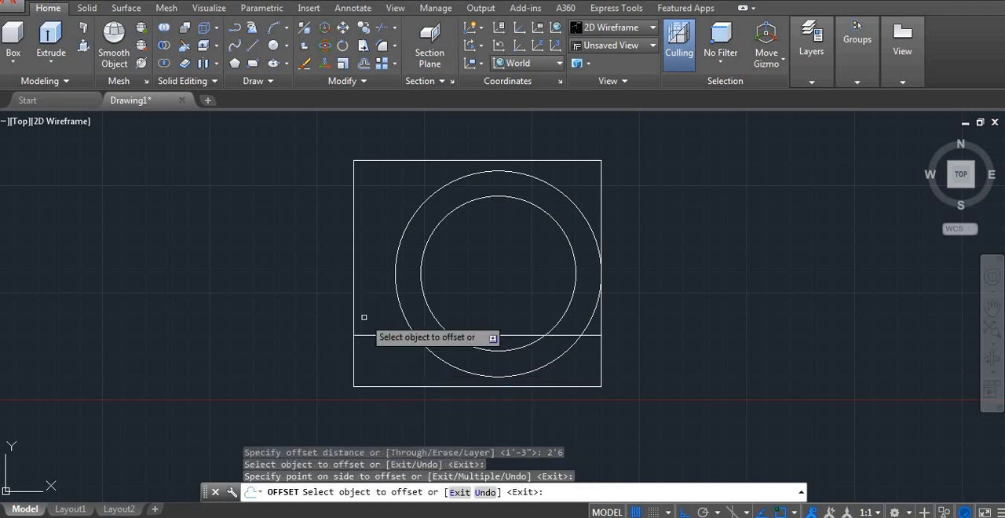
{"action": "key", "text": "Return"}
{"action": "key", "text": "Return"}
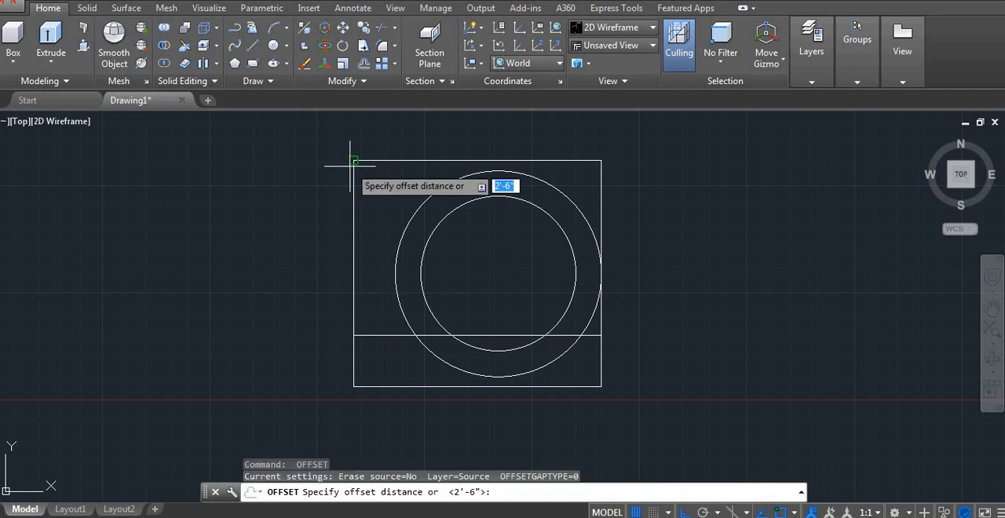
{"action": "key", "text": "Return"}
{"action": "left_click", "coordinate": [385, 161]}
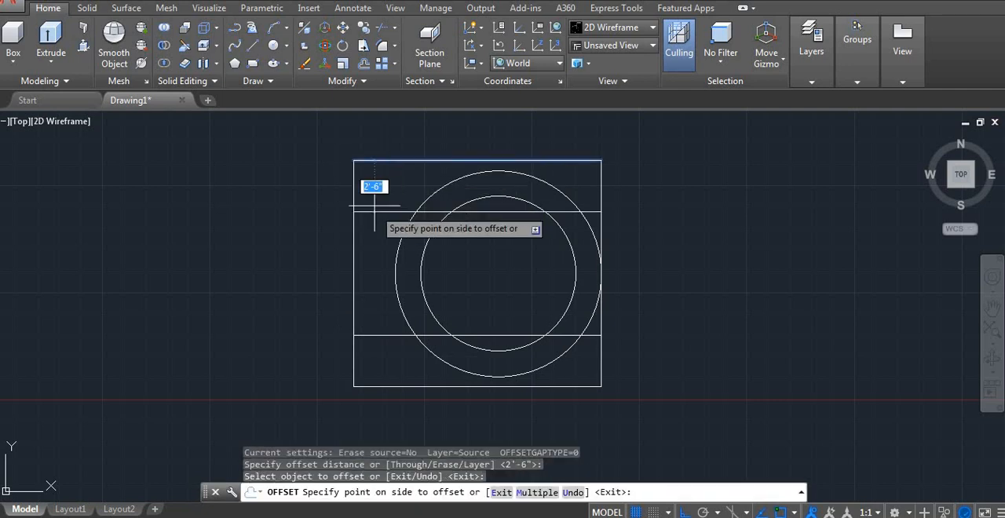
{"action": "left_click", "coordinate": [374, 246]}
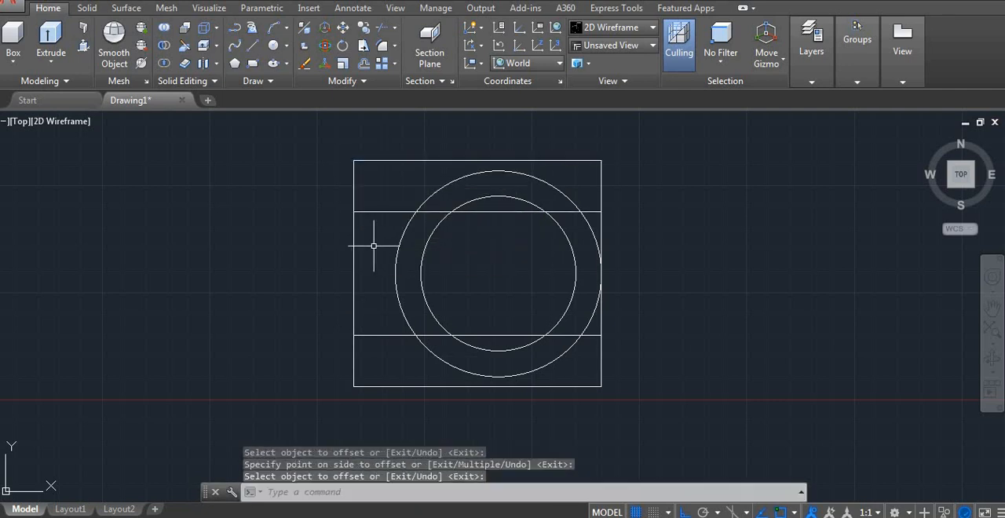
{"action": "type", "text": "l"}
Step: Join the two new lines with a vertical line and trim away both circles' left arcs
{"action": "key", "text": "Return"}
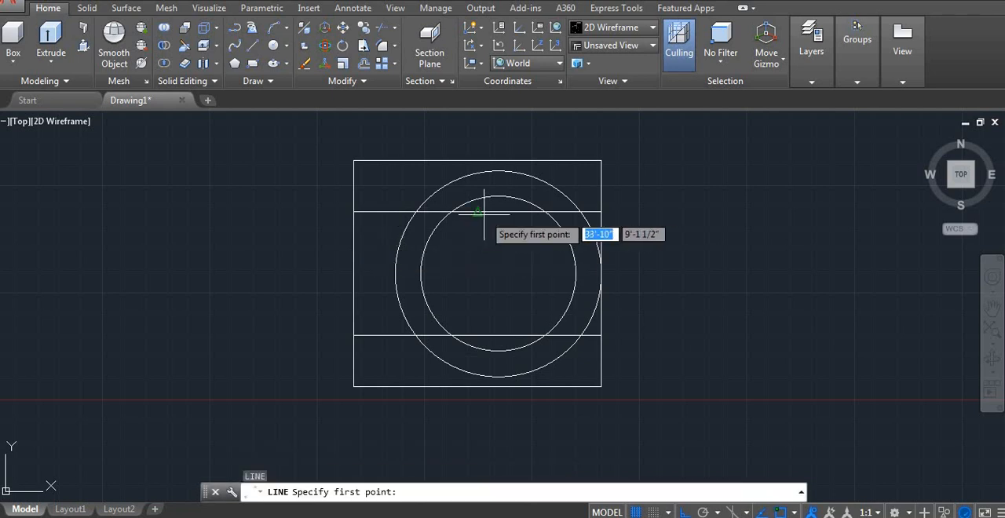
{"action": "left_click", "coordinate": [453, 212]}
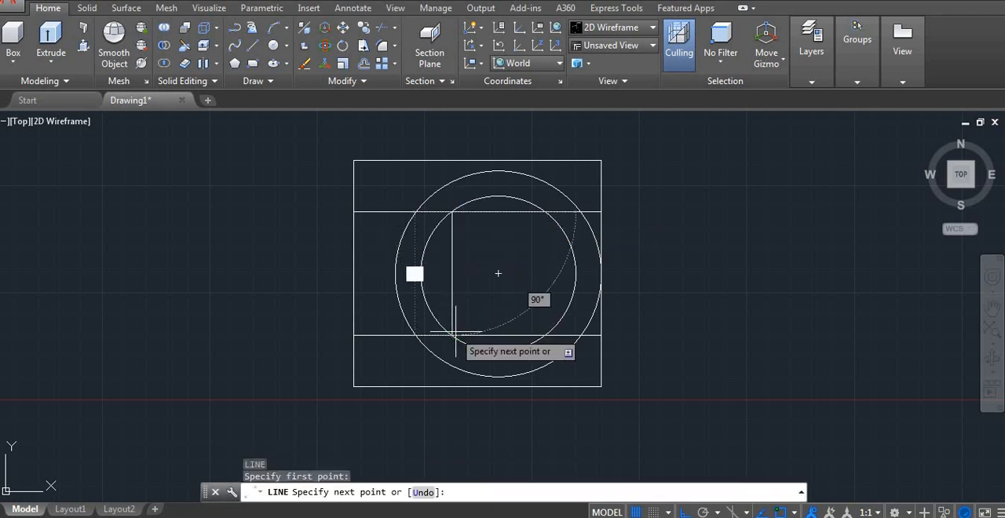
{"action": "left_click", "coordinate": [453, 336]}
{"action": "key", "text": "Return"}
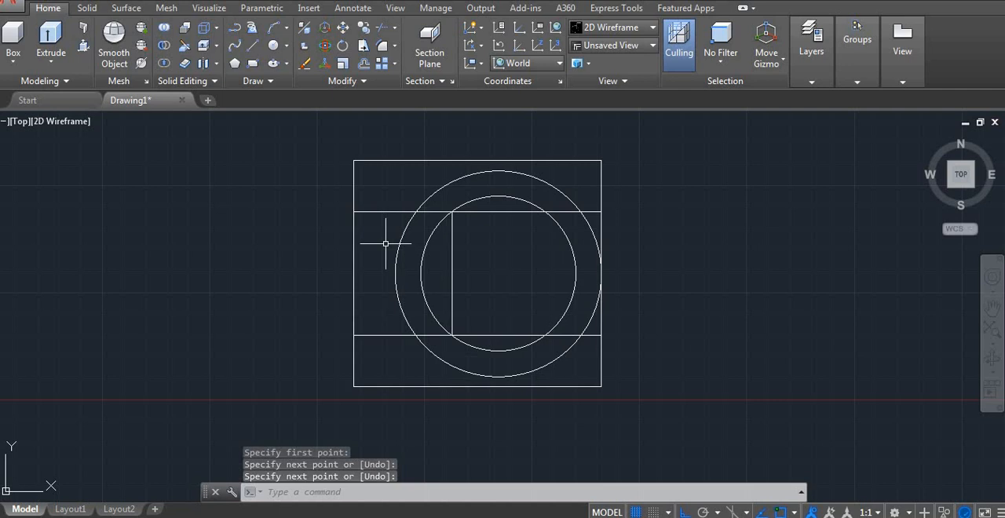
{"action": "type", "text": "tr"}
{"action": "key", "text": "Return"}
{"action": "key", "text": "Return"}
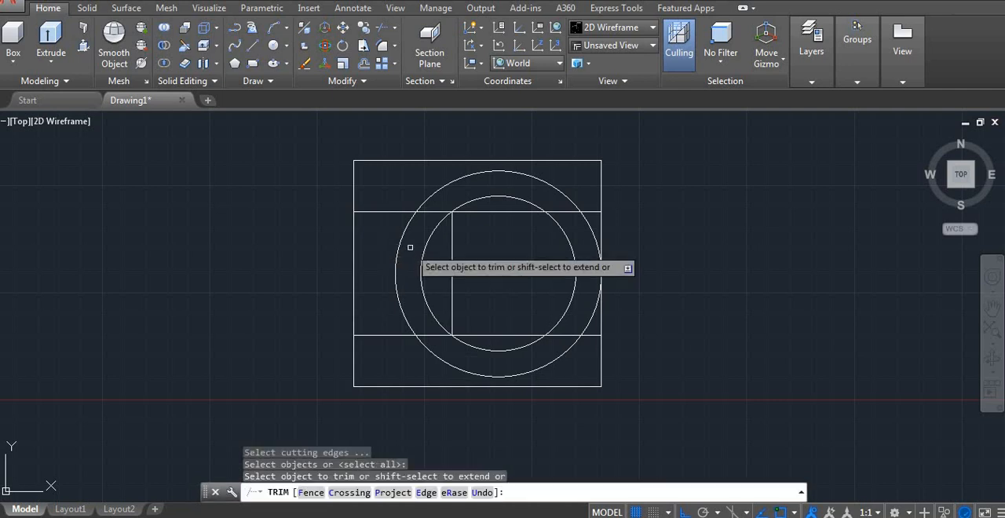
{"action": "left_click", "coordinate": [406, 224]}
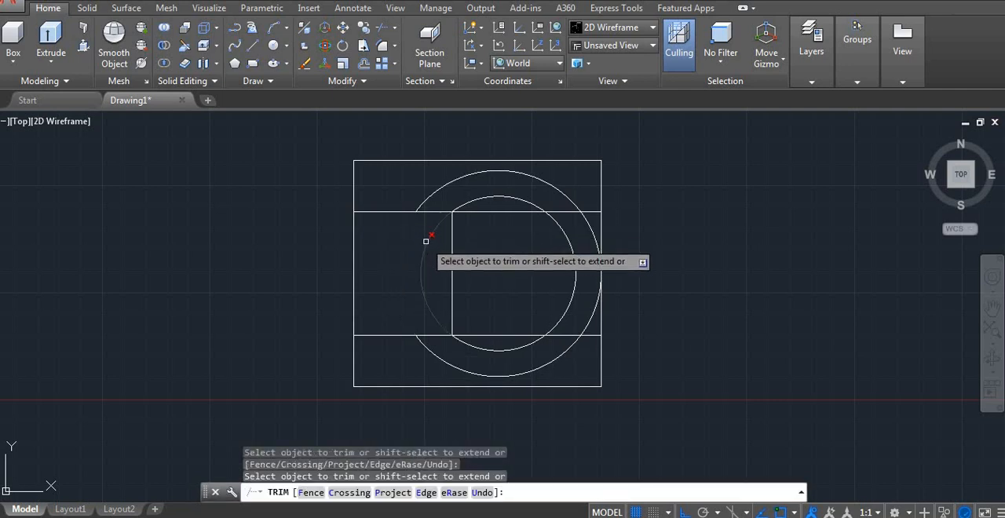
{"action": "left_click", "coordinate": [428, 245]}
{"action": "key", "text": "Return"}
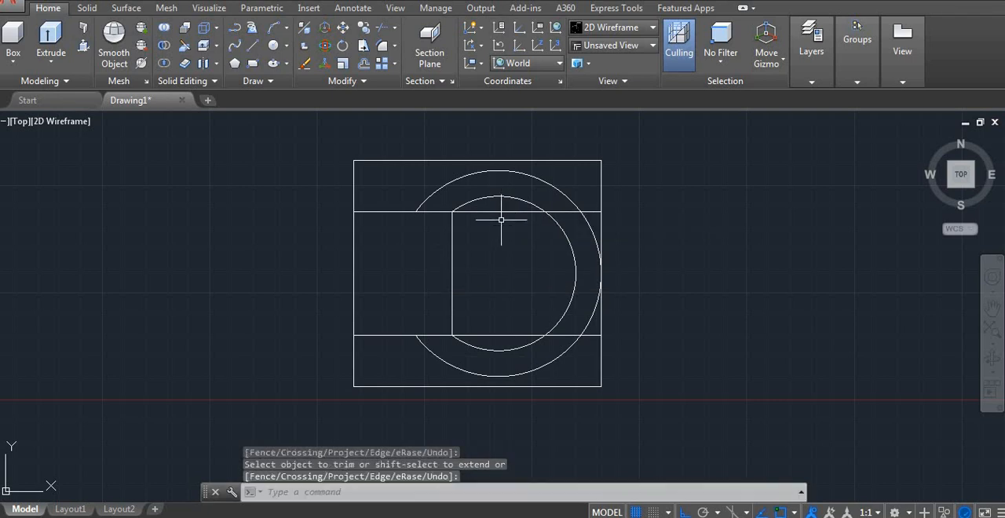
Step: Grip-drag both horizontal lines' right ends back to the vertical line
{"action": "left_click", "coordinate": [502, 212]}
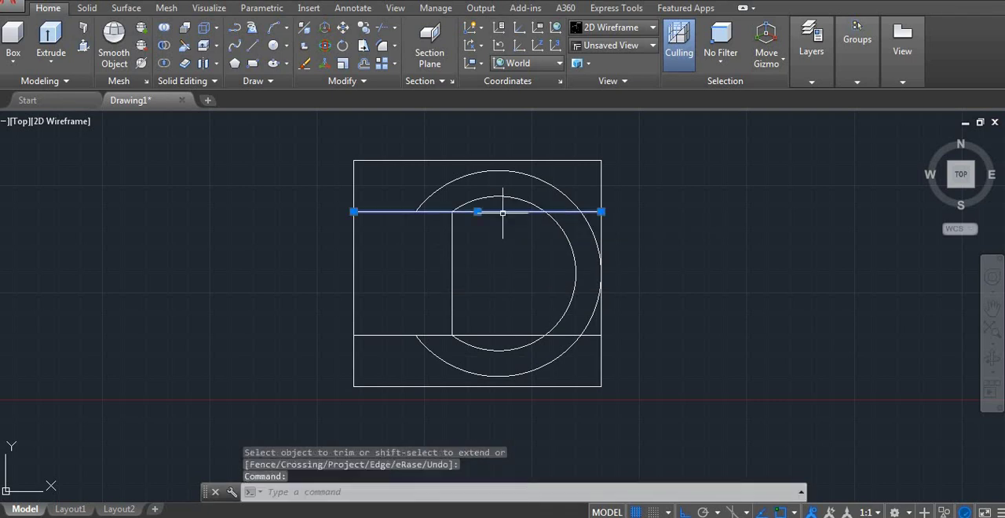
{"action": "left_click", "coordinate": [601, 212]}
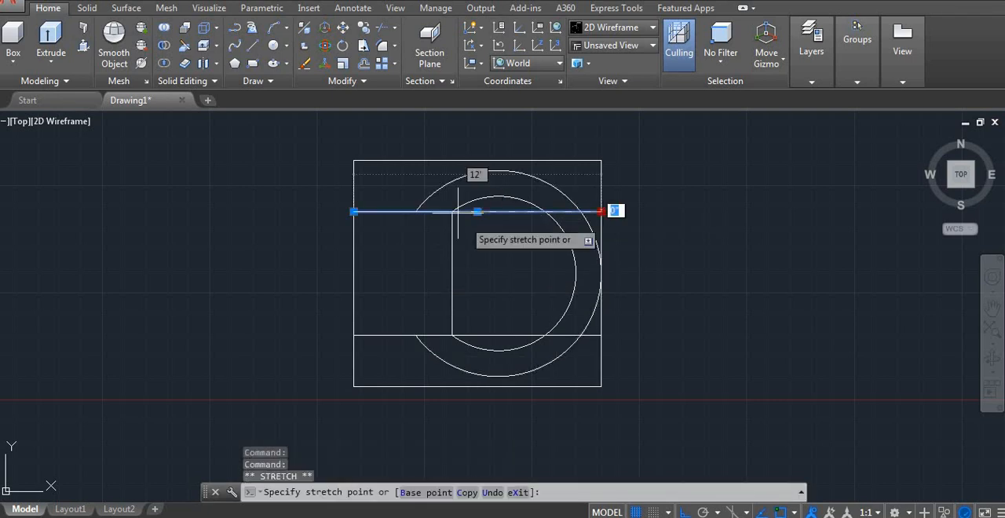
{"action": "left_click", "coordinate": [451, 212]}
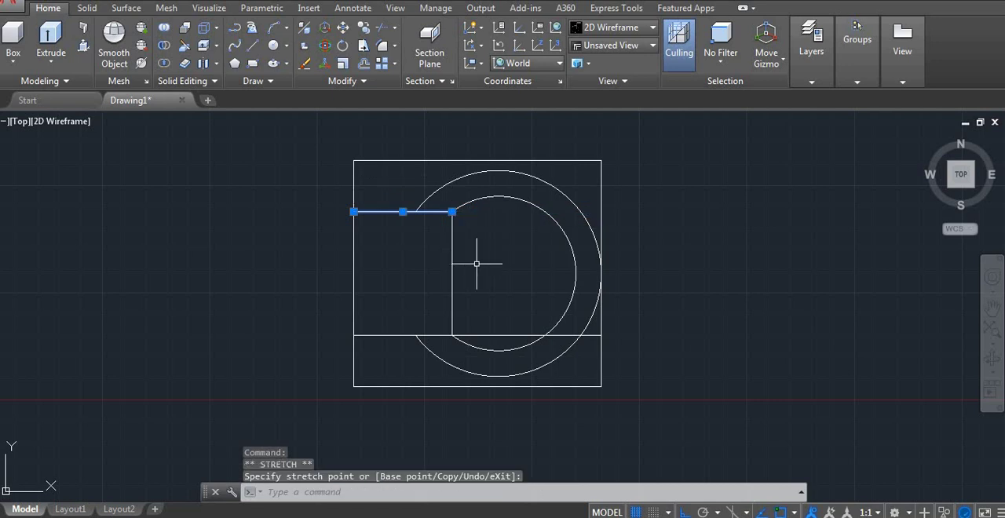
{"action": "left_click", "coordinate": [493, 336]}
{"action": "left_click", "coordinate": [601, 335]}
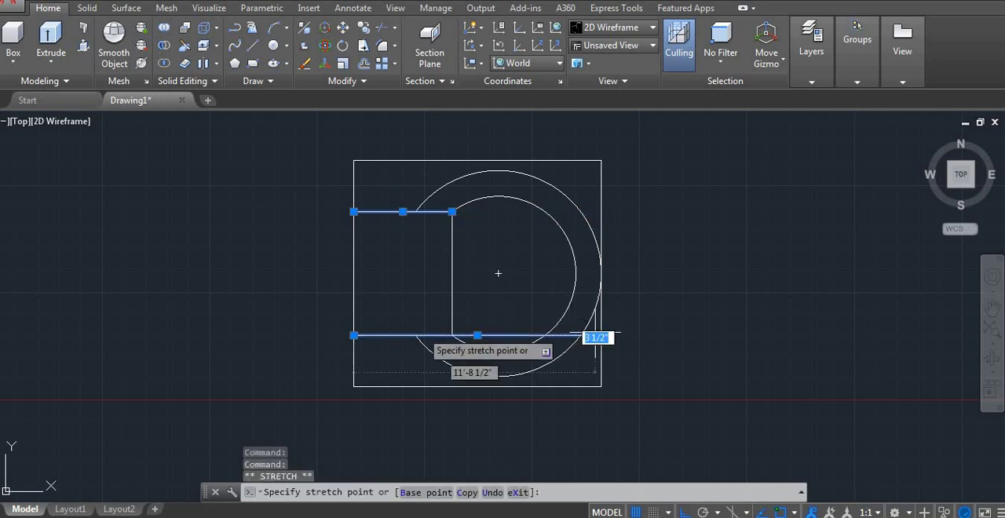
{"action": "left_click", "coordinate": [452, 335]}
{"action": "type", "text": "p"}
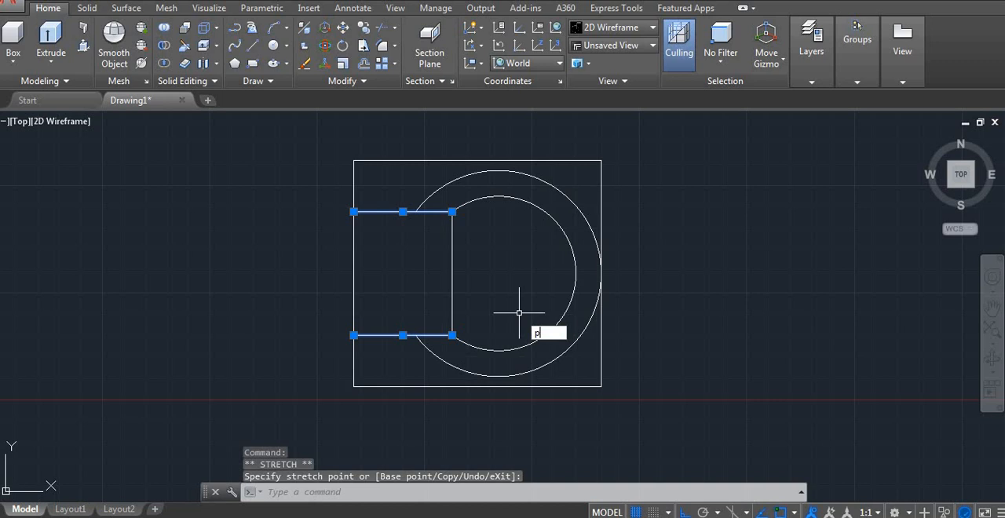
Step: Pan to recenter the drawing in the view
{"action": "key", "text": "Return"}
{"action": "mouse_move", "coordinate": [521, 306]}
{"action": "left_mouse_down"}
{"action": "mouse_move", "coordinate": [513, 293]}
{"action": "mouse_move", "coordinate": [457, 334]}
{"action": "left_mouse_up"}
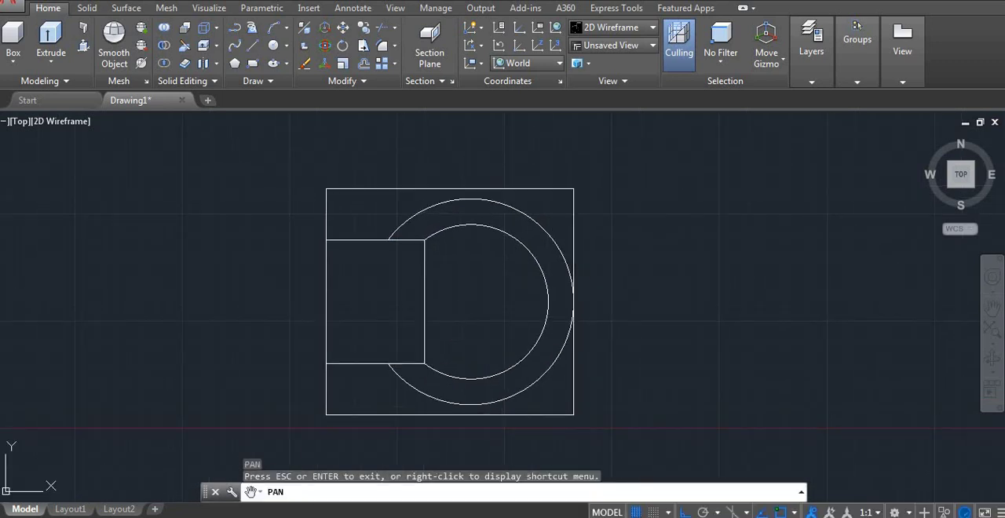
{"action": "key", "text": "Escape"}
{"action": "middle_click_drag", "start_coordinate": [329, 333], "coordinate": [340, 345]}
{"action": "type", "text": "o"}
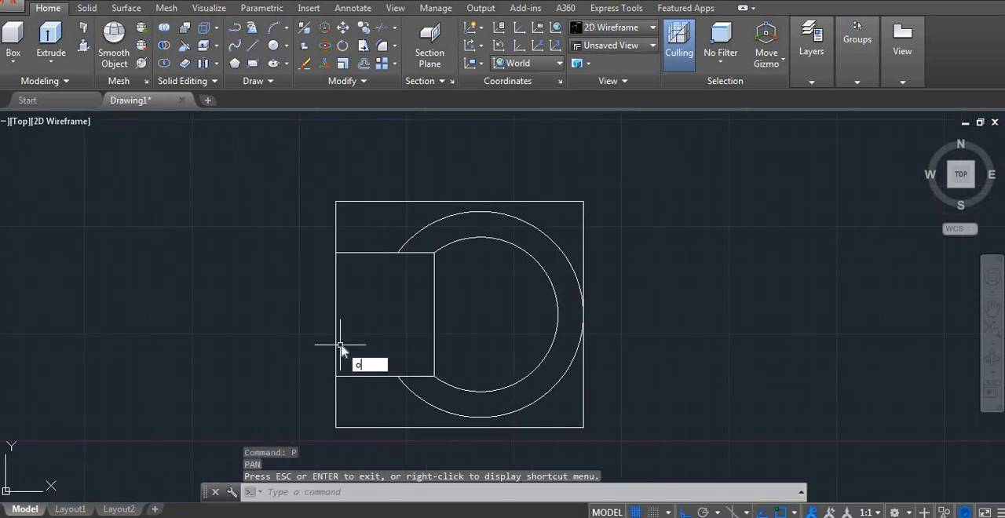
Step: Offset the left rectangle's top edge down and bottom edge up by 4
{"action": "key", "text": "Return"}
{"action": "type", "text": "4"}
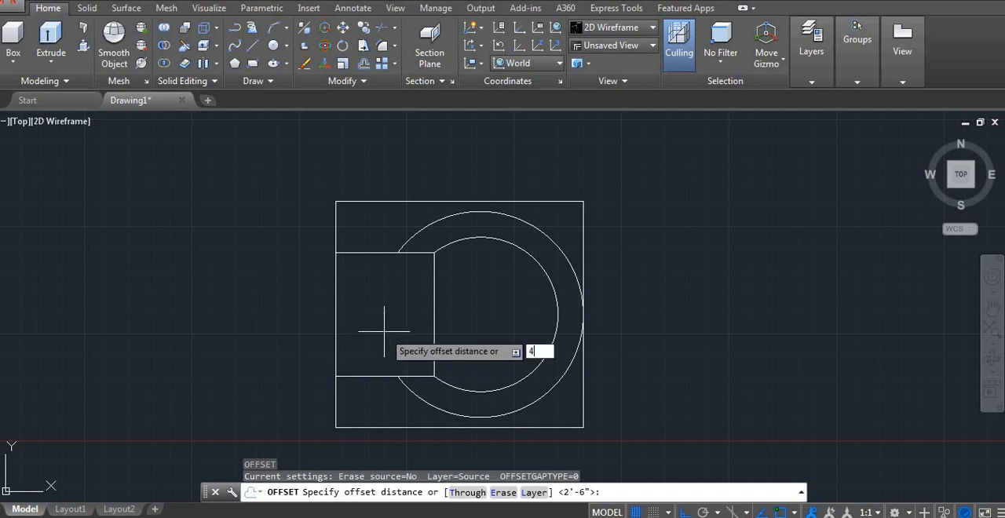
{"action": "key", "text": "Return"}
{"action": "left_click", "coordinate": [370, 252]}
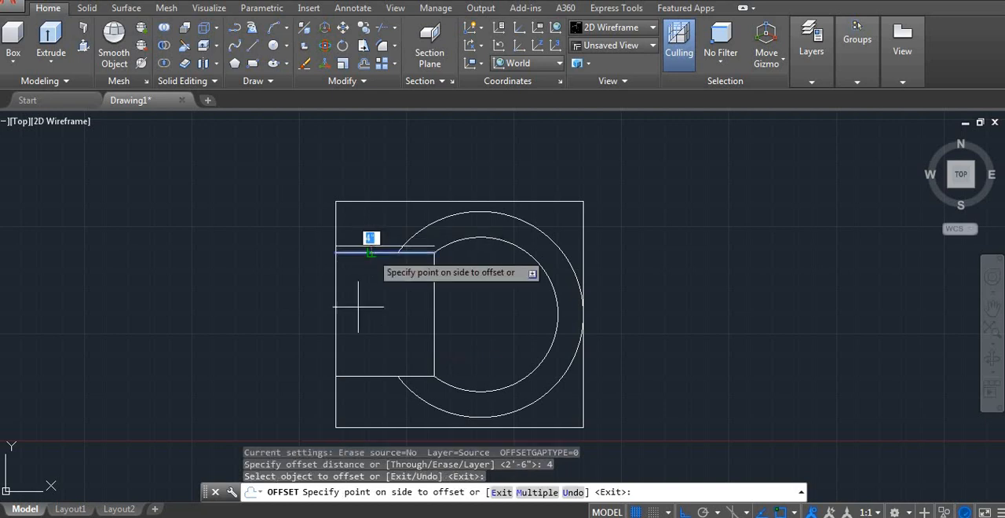
{"action": "left_click", "coordinate": [358, 309]}
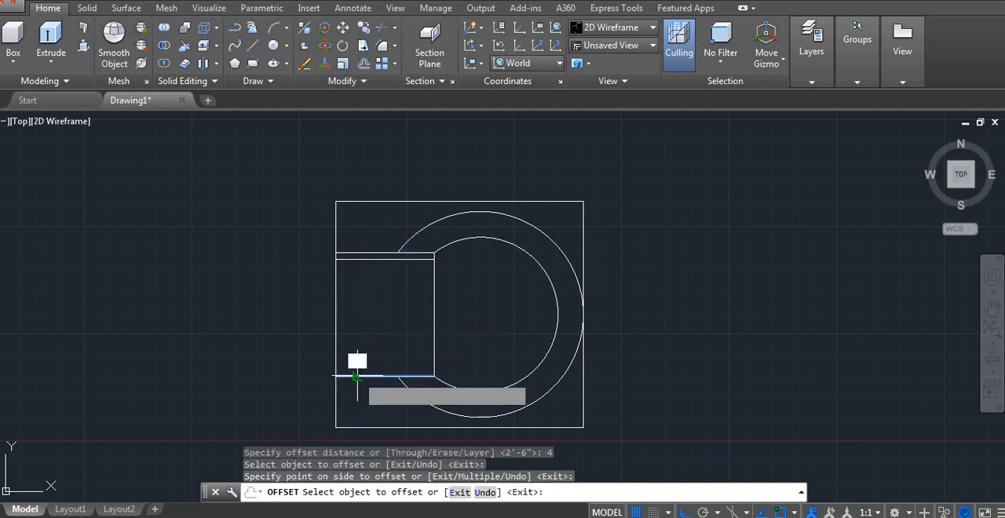
{"action": "left_click", "coordinate": [357, 377]}
{"action": "left_click", "coordinate": [381, 291]}
{"action": "key", "text": "Return"}
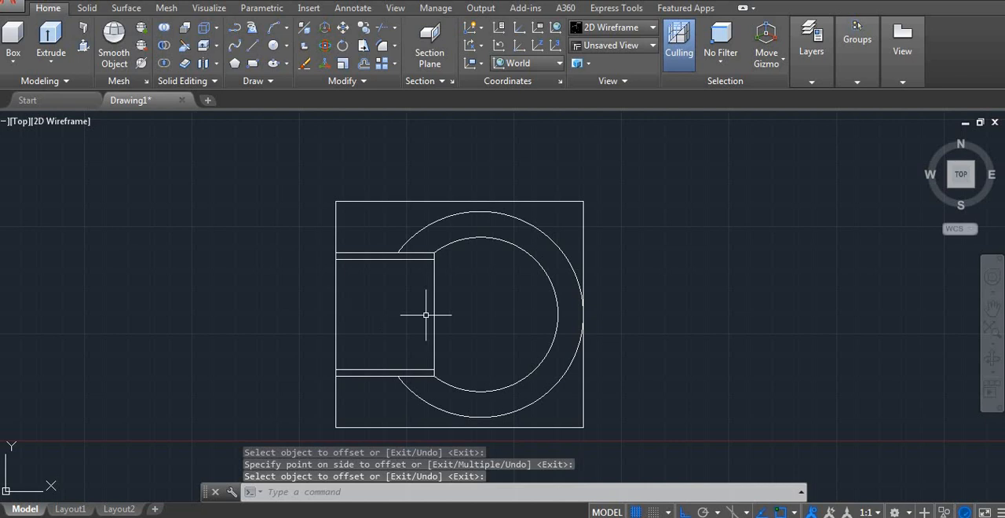
{"action": "type", "text": "l"}
Step: Draw a horizontal centre line across the middle of the left rectangle
{"action": "key", "text": "Return"}
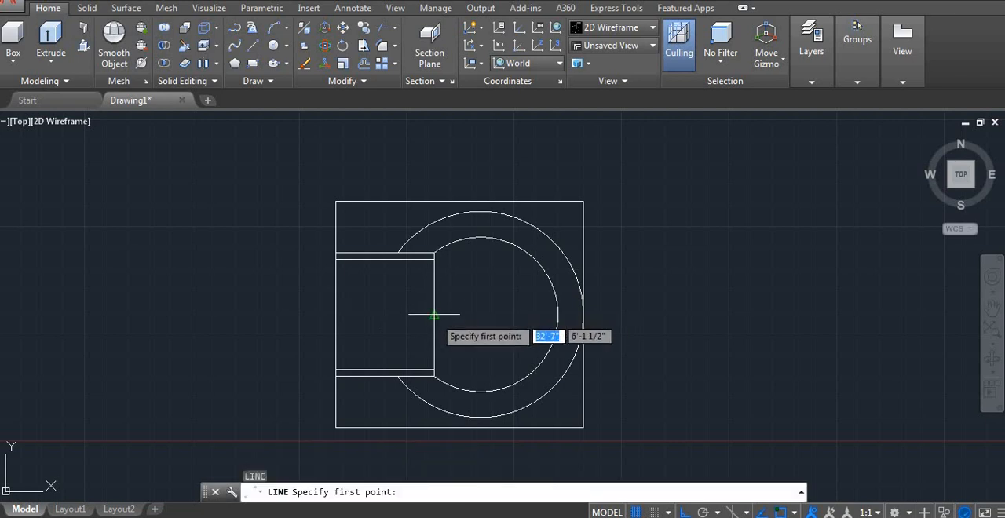
{"action": "left_click", "coordinate": [435, 315]}
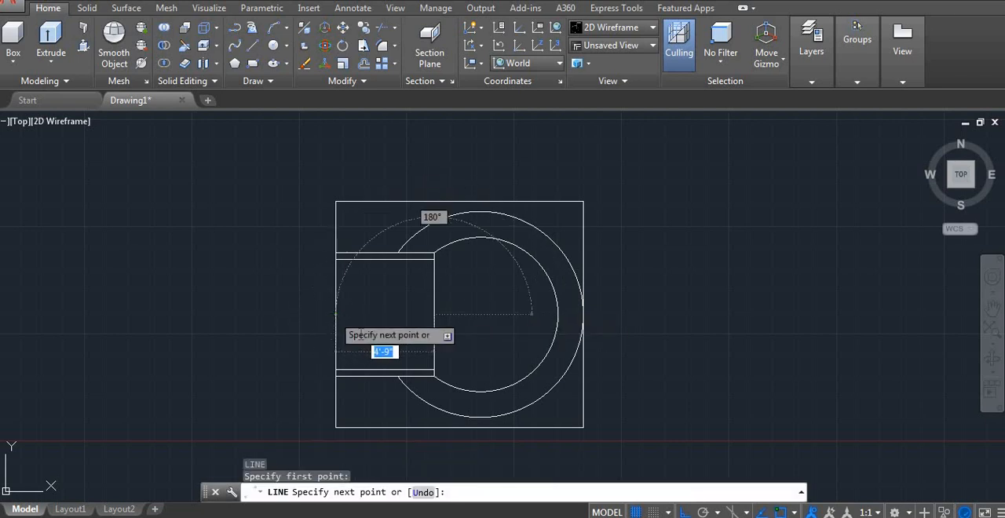
{"action": "left_click", "coordinate": [336, 315]}
{"action": "key", "text": "Return"}
{"action": "type", "text": "o"}
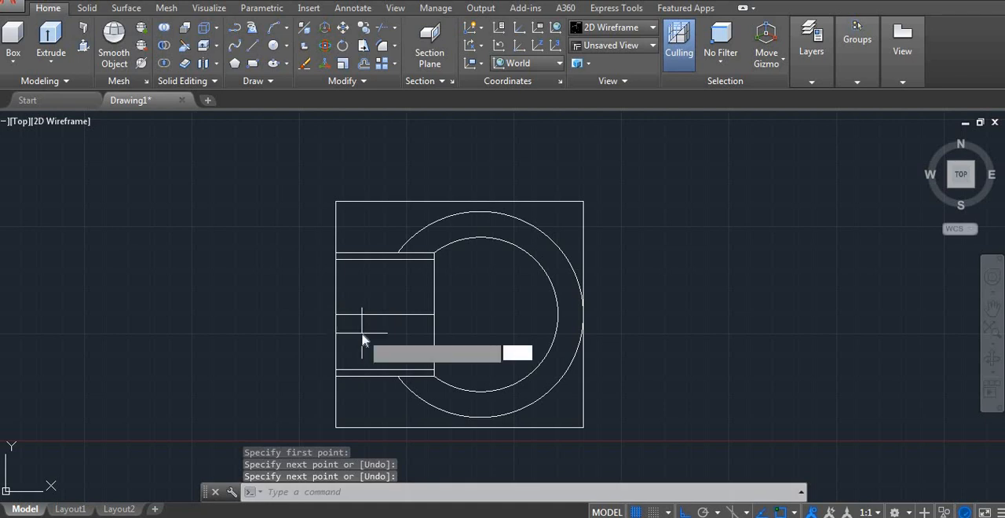
Step: Offset the centre line by 2 to both sides, then erase the original
{"action": "key", "text": "Return"}
{"action": "type", "text": "2"}
{"action": "key", "text": "Return"}
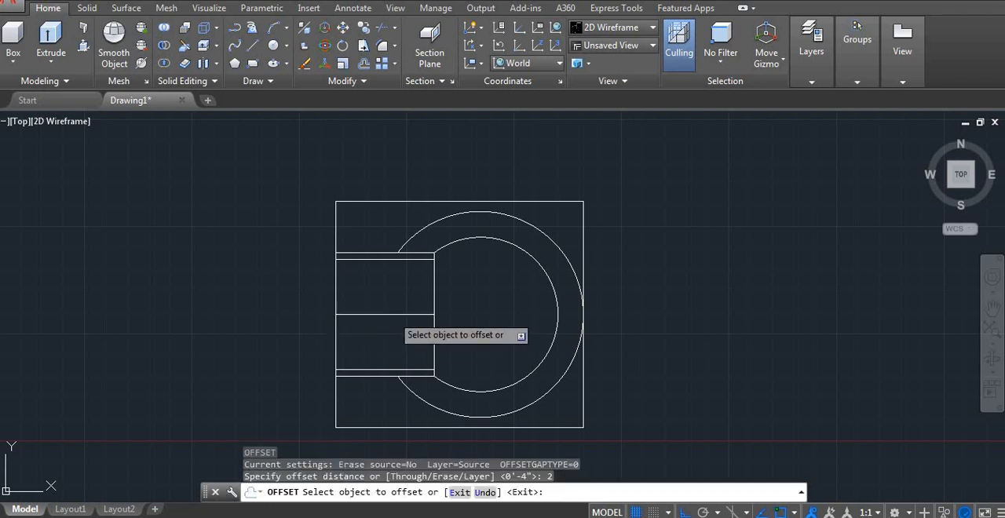
{"action": "left_click", "coordinate": [387, 314]}
{"action": "left_click", "coordinate": [386, 314]}
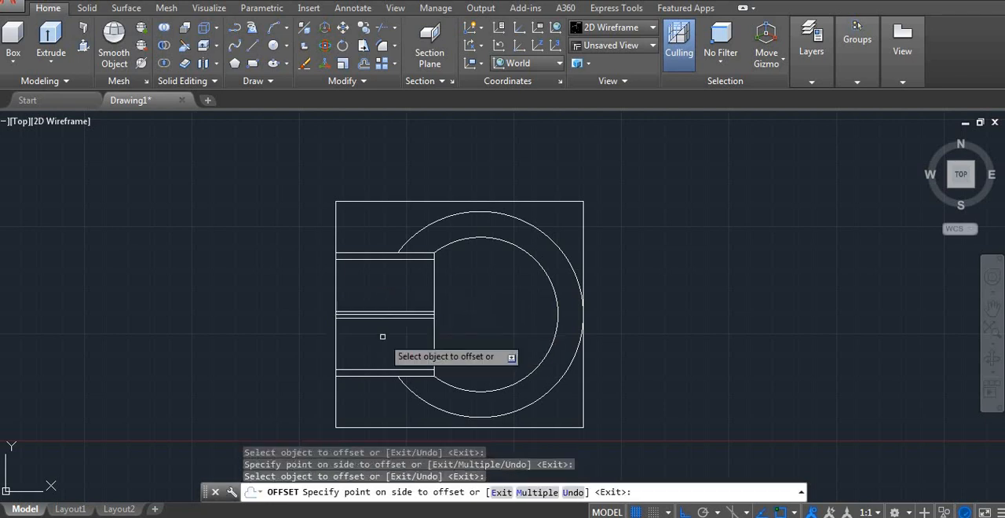
{"action": "left_click", "coordinate": [382, 336]}
{"action": "key", "text": "Return"}
{"action": "key", "text": "Return"}
{"action": "left_click", "coordinate": [385, 314]}
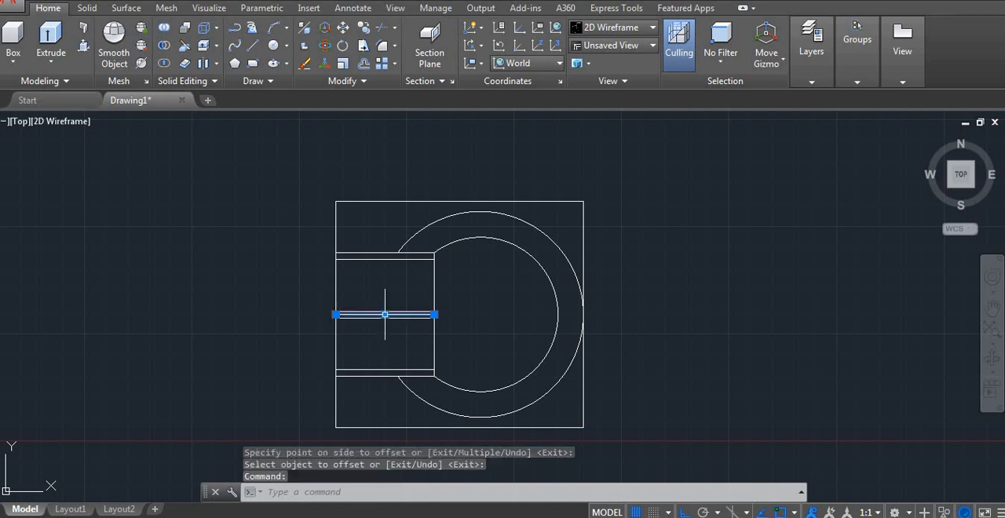
{"action": "type", "text": "e"}
{"action": "key", "text": "Return"}
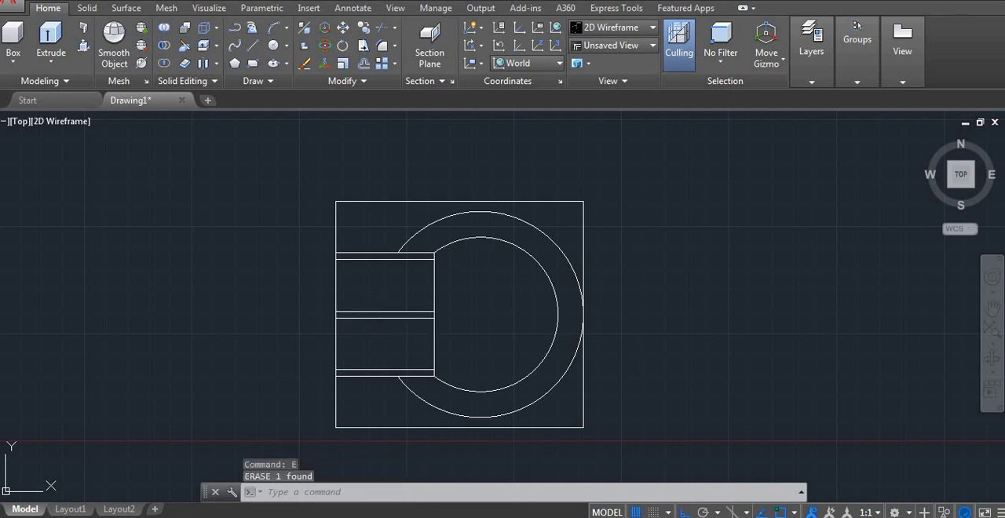
{"action": "type", "text": "l"}
{"action": "key", "text": "Return"}
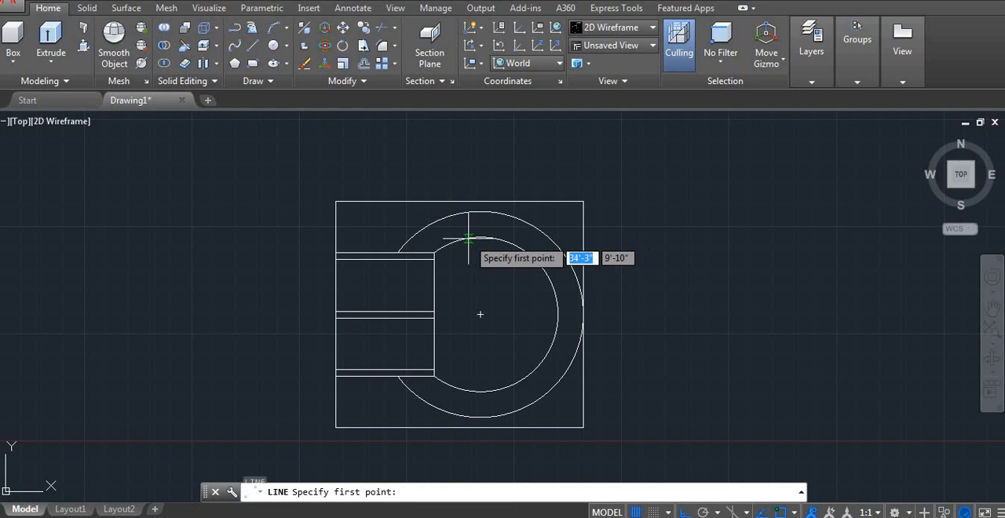
Step: Draw a vertical line through the inner circle and trim the edge pieces between the three shelf slots
{"action": "left_click", "coordinate": [479, 236]}
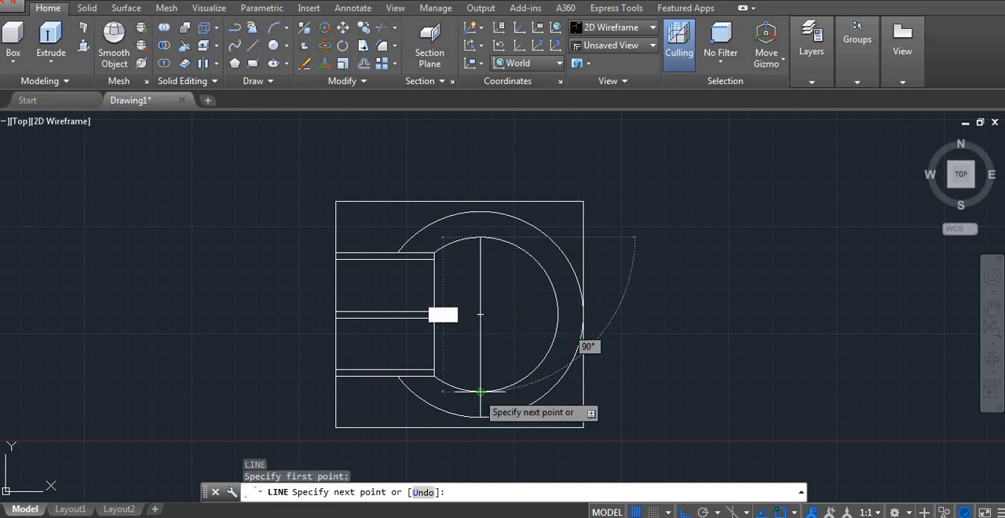
{"action": "left_click", "coordinate": [481, 409]}
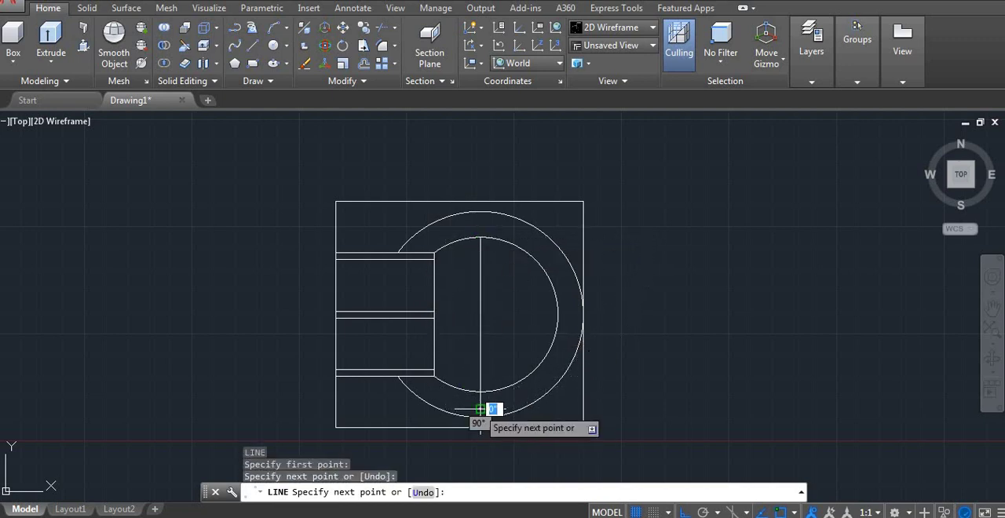
{"action": "key", "text": "Return"}
{"action": "type", "text": "t"}
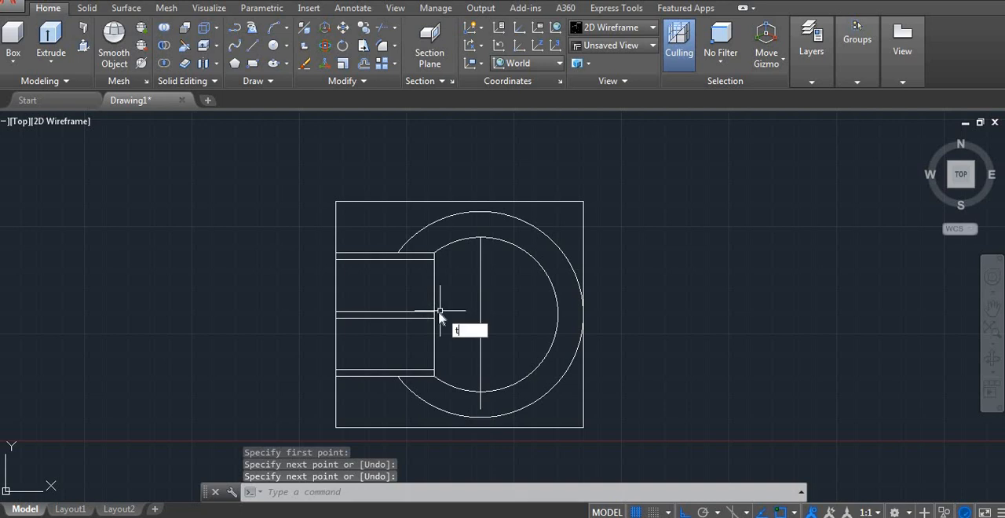
{"action": "type", "text": "r"}
{"action": "key", "text": "Return"}
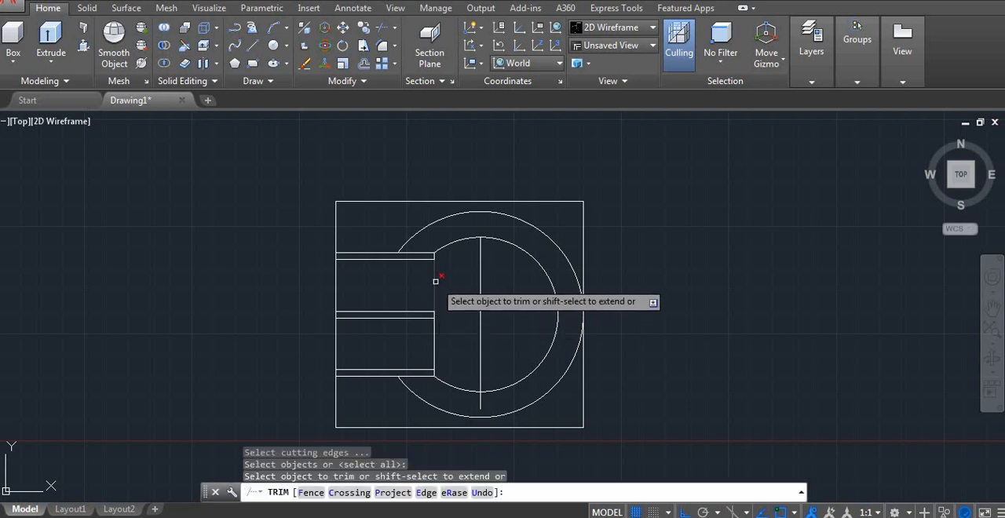
{"action": "left_click", "coordinate": [436, 281]}
{"action": "left_click", "coordinate": [434, 338]}
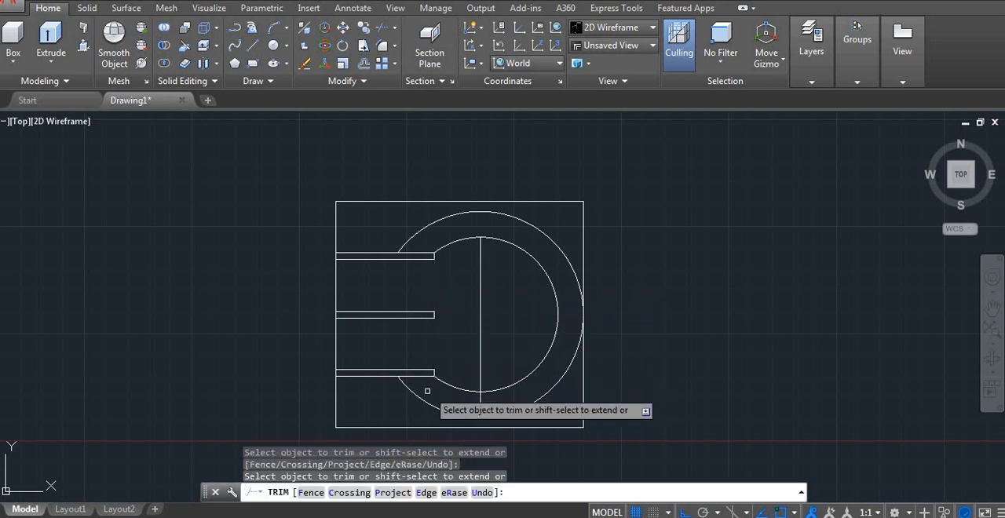
{"action": "scroll", "coordinate": [427, 391], "scroll_direction": "up", "scroll_amount": 3}
{"action": "scroll", "coordinate": [431, 388], "scroll_direction": "up", "scroll_amount": 4}
Step: Delete the slot's short end segment and extend the upper and lower slot lines to the centre line
{"action": "key", "text": "Return"}
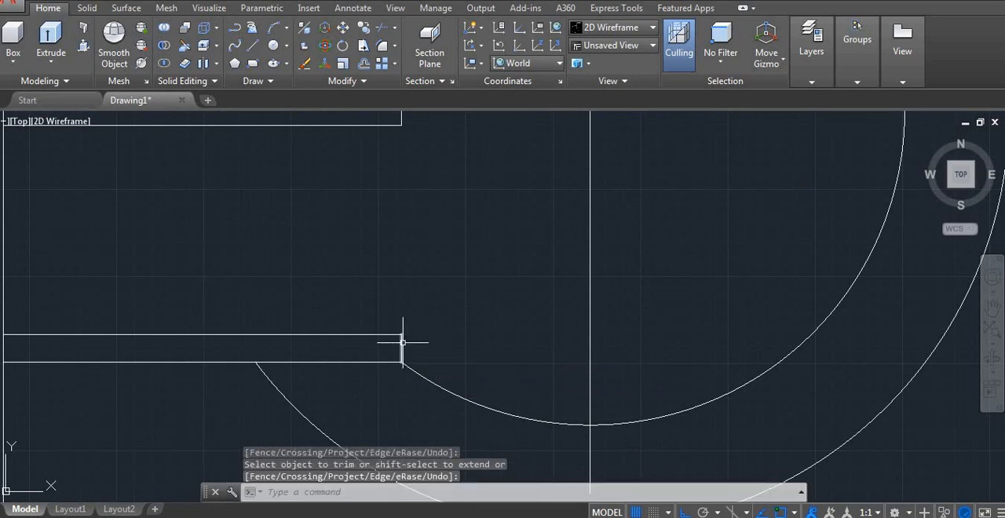
{"action": "left_click", "coordinate": [402, 343]}
{"action": "type", "text": "ex"}
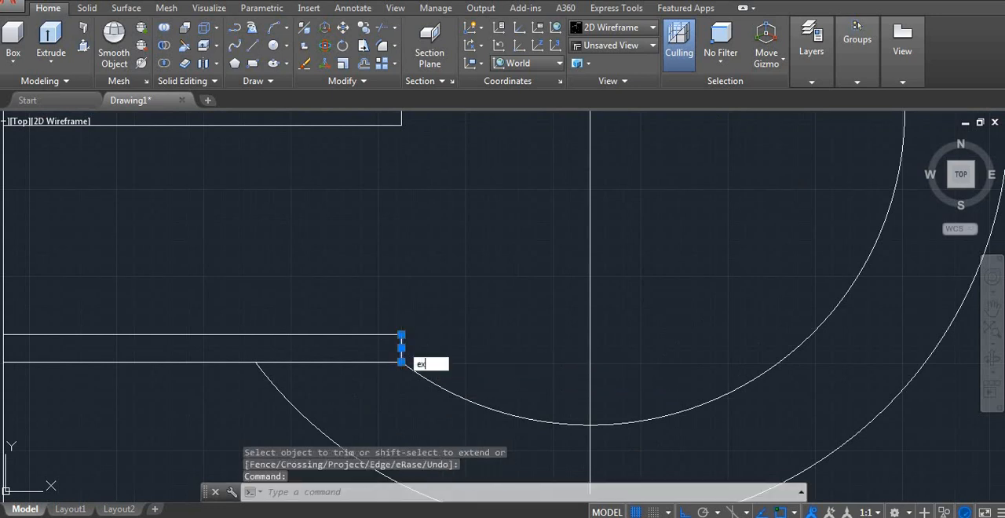
{"action": "key", "text": "Return"}
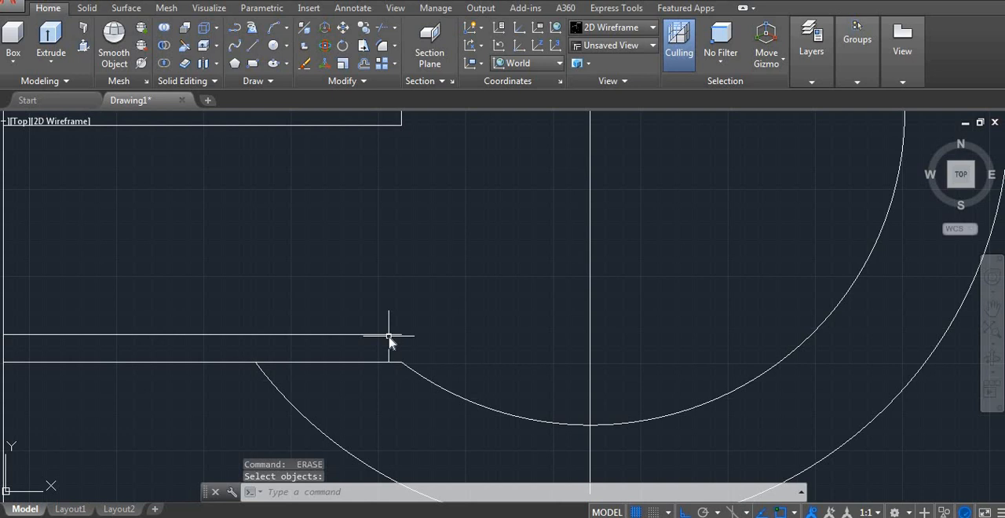
{"action": "type", "text": "ex"}
{"action": "key", "text": "Return"}
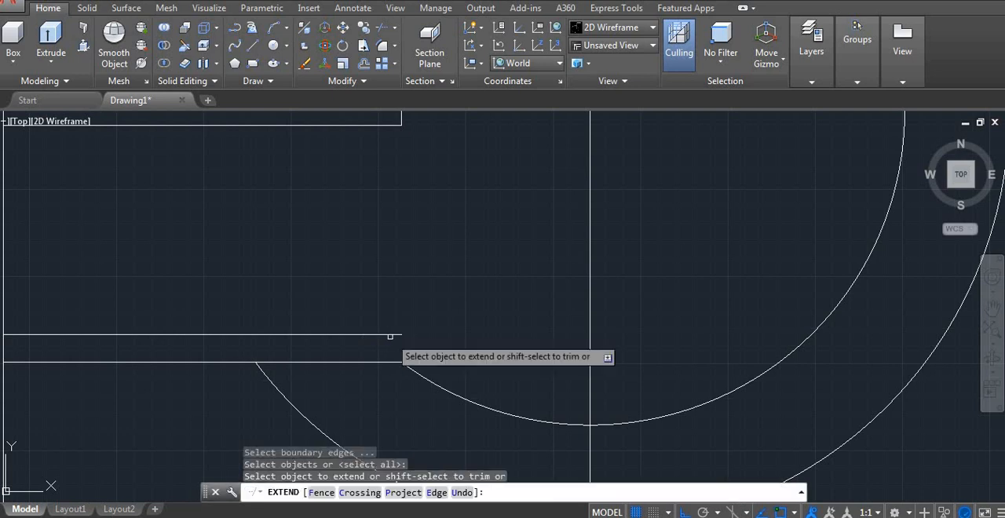
{"action": "left_click", "coordinate": [390, 336]}
{"action": "left_click", "coordinate": [387, 363]}
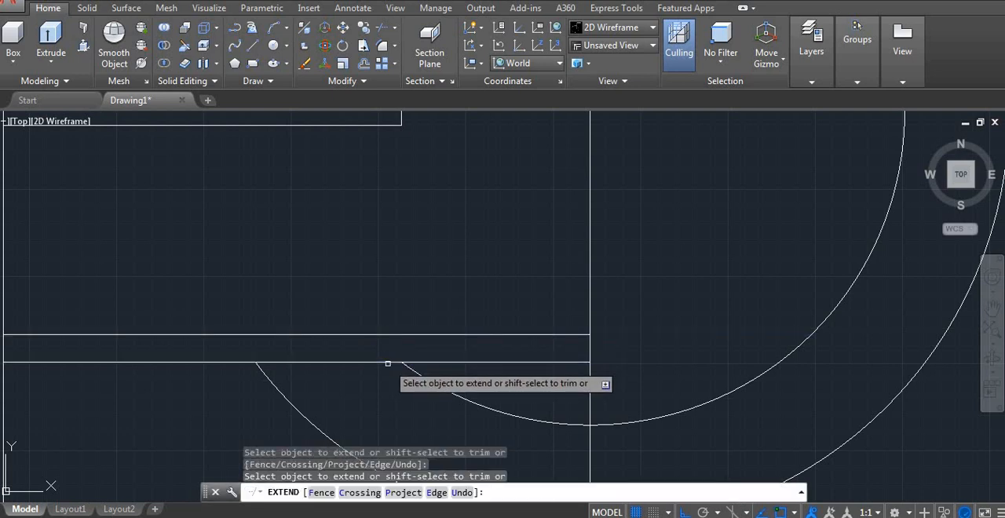
{"action": "scroll", "coordinate": [387, 364], "scroll_direction": "down", "scroll_amount": 2}
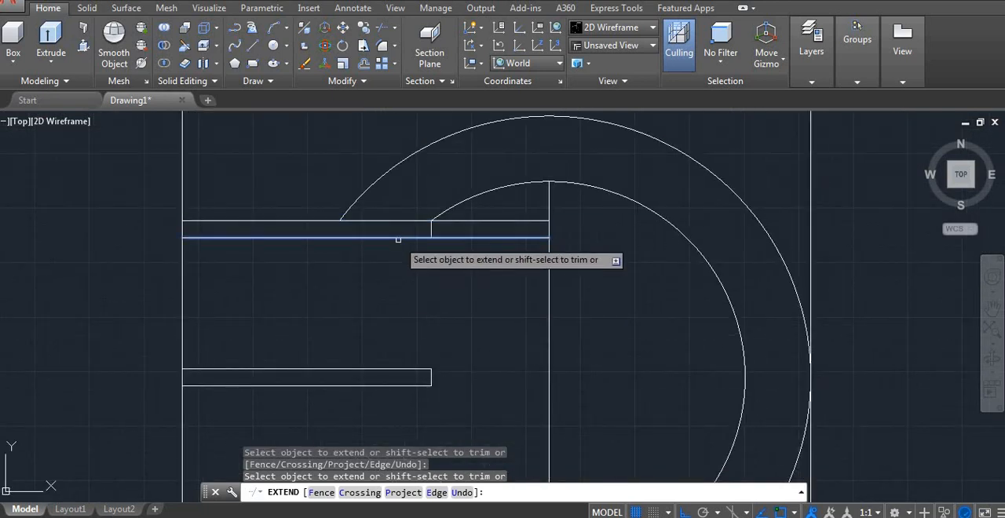
{"action": "key", "text": "Return"}
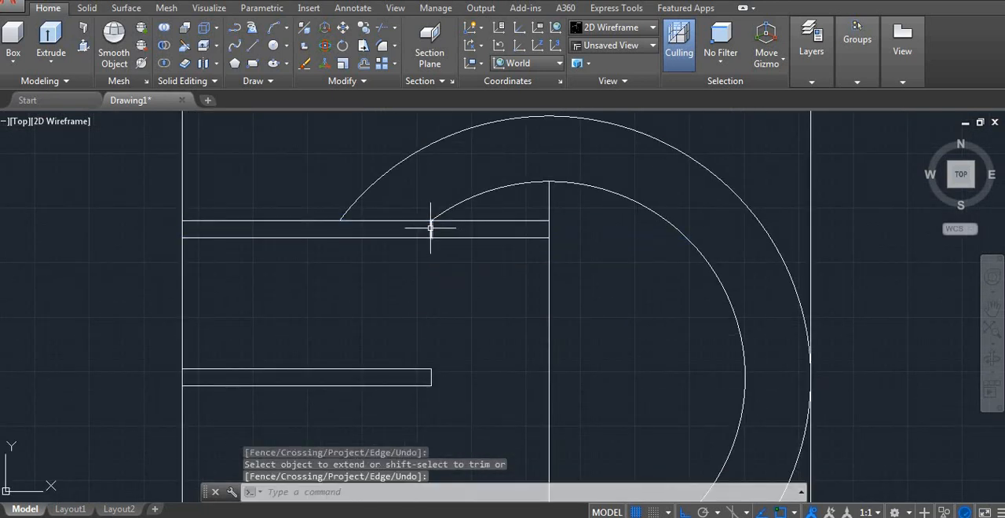
Step: Delete the leftover end segment and trim away the remaining centre-line pieces around the shelves
{"action": "left_click", "coordinate": [430, 229]}
{"action": "key", "text": "Delete"}
{"action": "type", "text": "tr"}
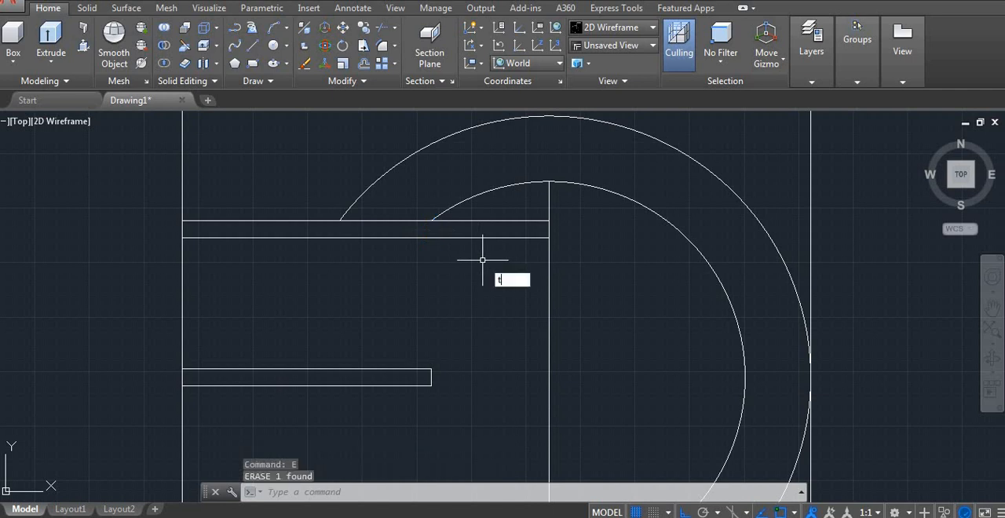
{"action": "key", "text": "Return"}
{"action": "key", "text": "Return"}
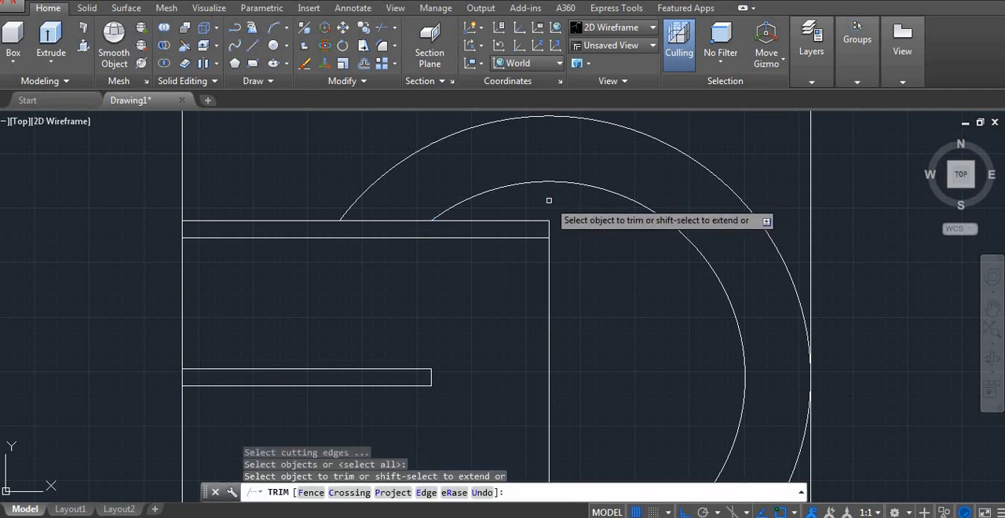
{"action": "scroll", "coordinate": [453, 169], "scroll_direction": "down", "scroll_amount": 5}
{"action": "scroll", "coordinate": [480, 306], "scroll_direction": "up", "scroll_amount": 4}
{"action": "left_click", "coordinate": [464, 318]}
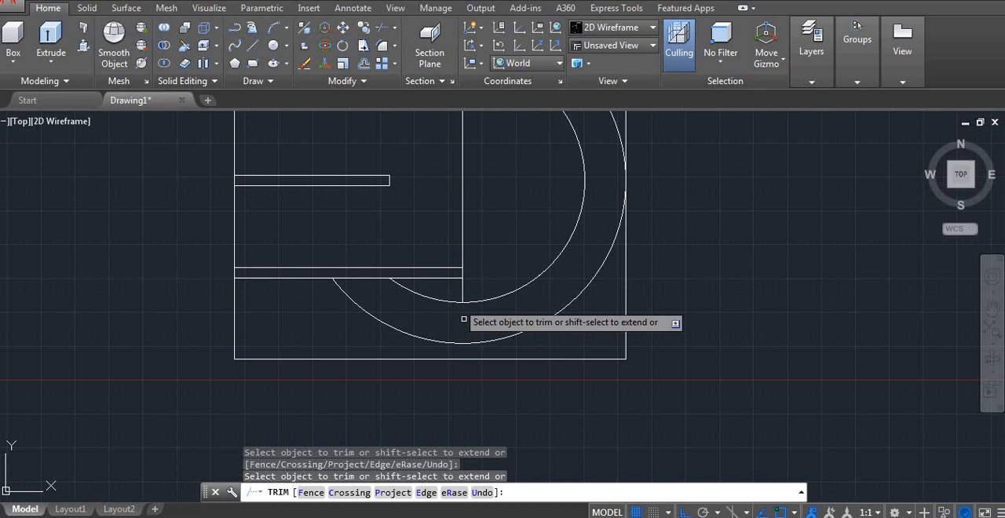
{"action": "left_click", "coordinate": [461, 289]}
{"action": "middle_click_drag", "start_coordinate": [461, 291], "coordinate": [498, 355]}
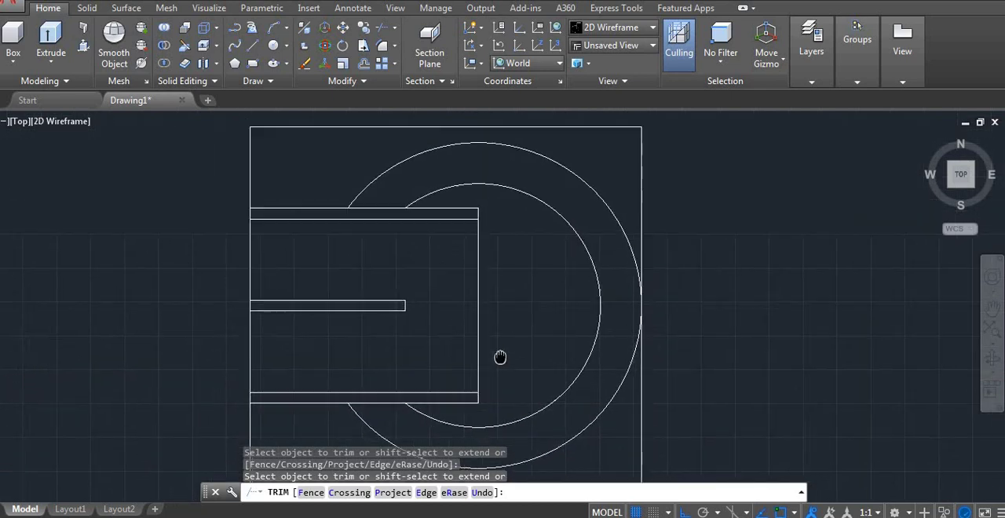
{"action": "left_click", "coordinate": [478, 274]}
{"action": "left_click", "coordinate": [488, 267]}
{"action": "key", "text": "Return"}
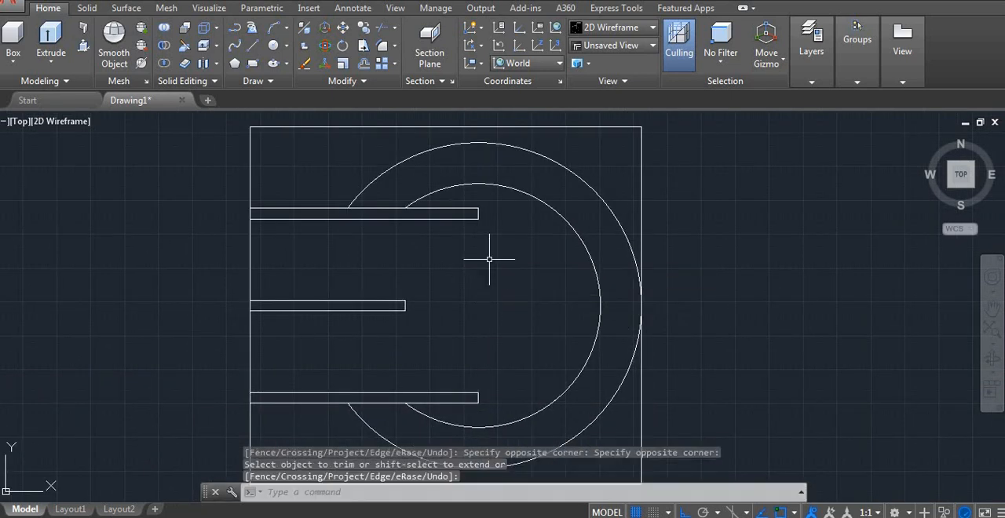
{"action": "scroll", "coordinate": [489, 262], "scroll_direction": "down", "scroll_amount": 3}
{"action": "scroll", "coordinate": [493, 276], "scroll_direction": "up", "scroll_amount": 2}
{"action": "middle_click_drag", "start_coordinate": [492, 277], "coordinate": [439, 258]}
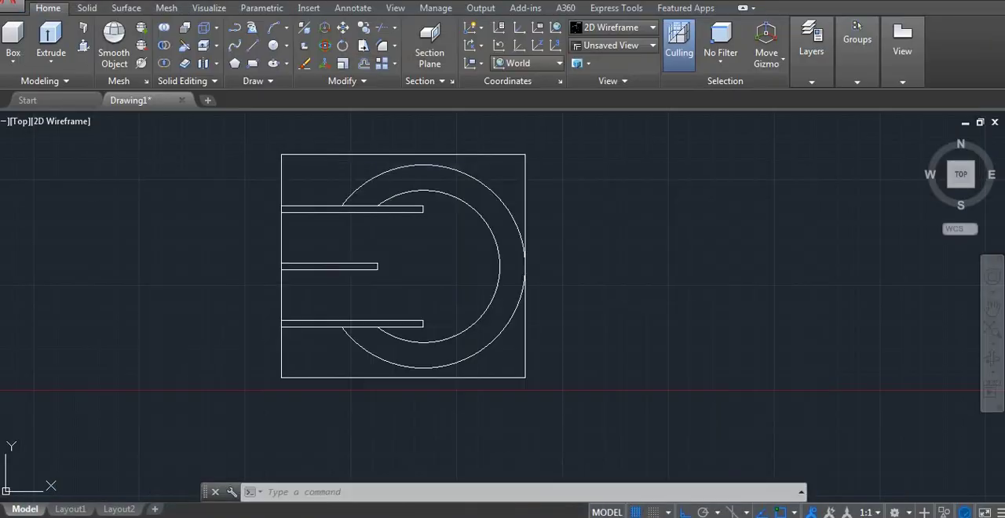
{"action": "middle_click_drag", "start_coordinate": [482, 332], "coordinate": [527, 353]}
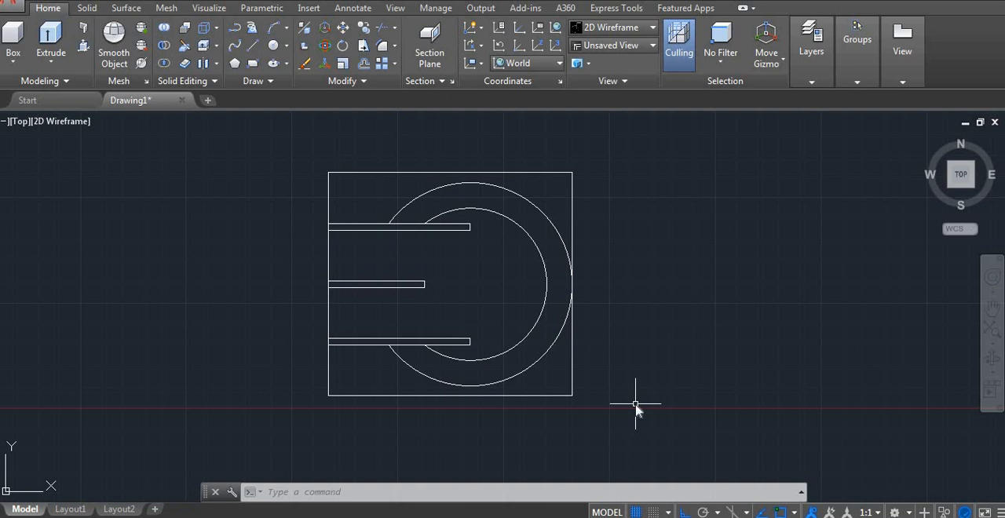
{"action": "type", "text": "bo"}
Step: Set the BOUNDARY command to create regions instead of polylines
{"action": "key", "text": "Escape"}
{"action": "left_click", "coordinate": [506, 178]}
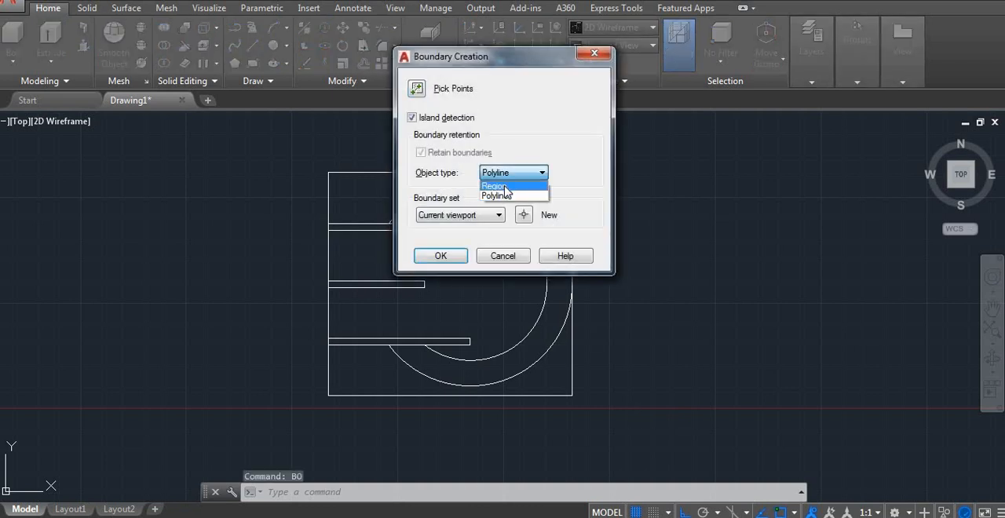
{"action": "left_click", "coordinate": [504, 186]}
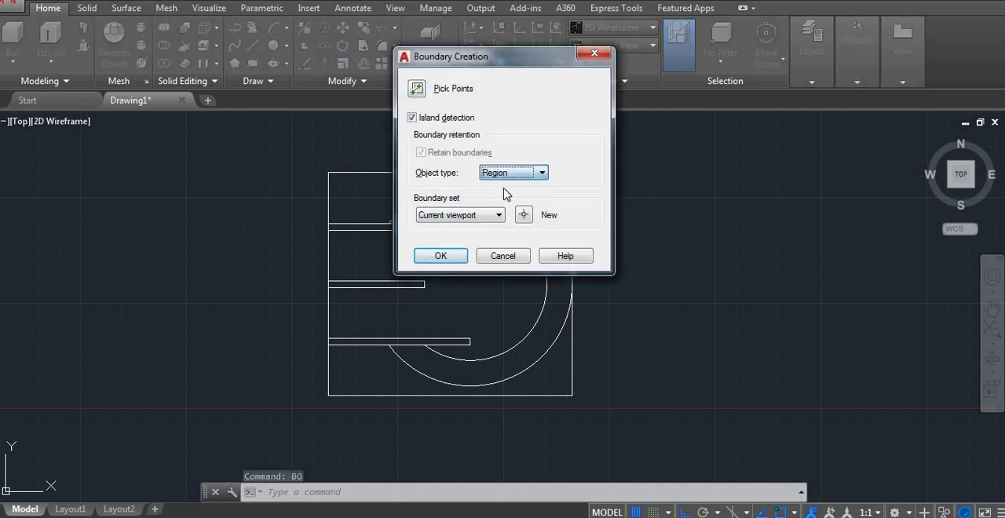
{"action": "left_click", "coordinate": [417, 90]}
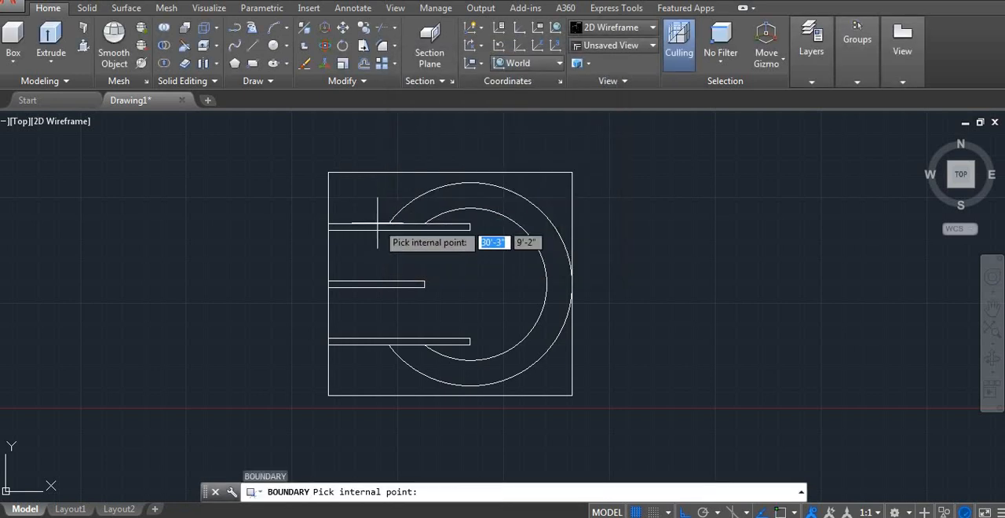
Step: Pick inside the top, middle and bottom slots and the crescent to create four regions
{"action": "left_click", "coordinate": [378, 227]}
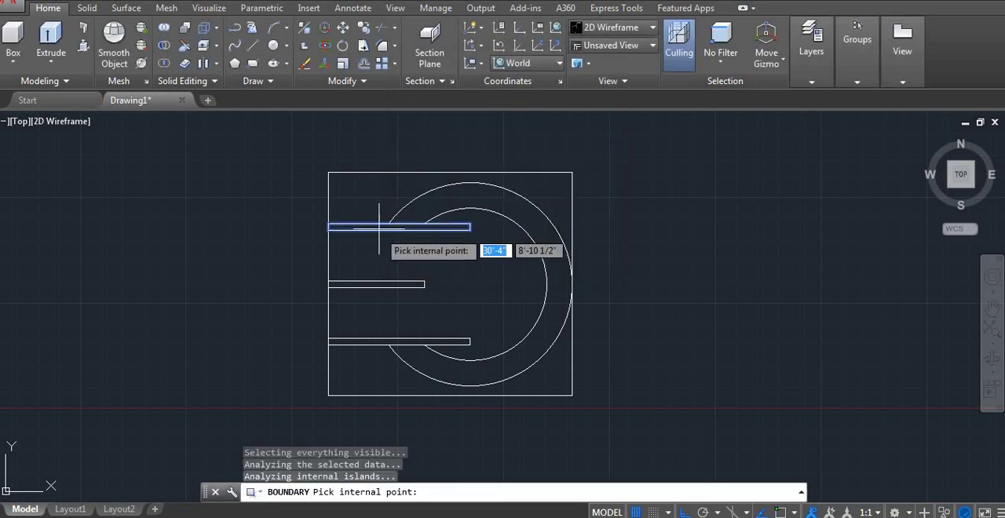
{"action": "left_click", "coordinate": [373, 285]}
{"action": "left_click", "coordinate": [368, 340]}
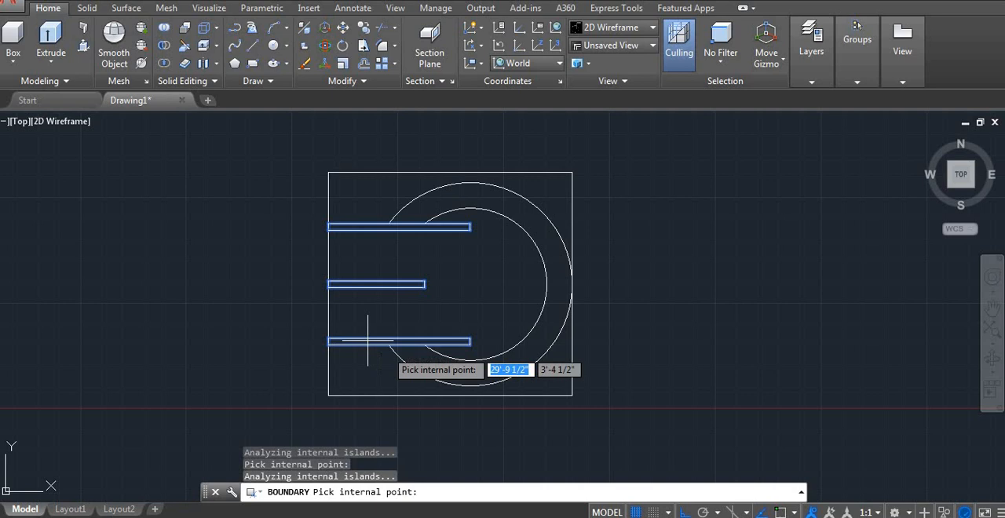
{"action": "left_click", "coordinate": [430, 363]}
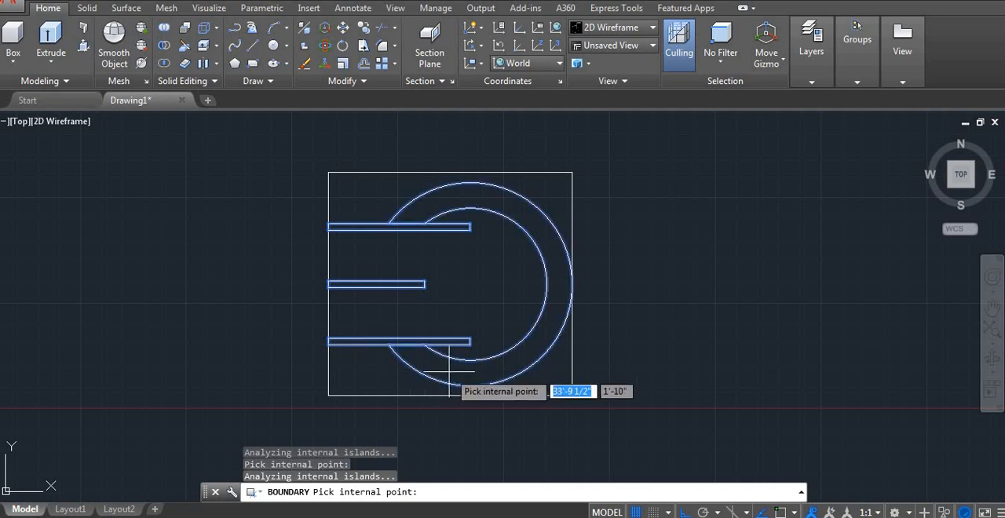
{"action": "key", "text": "Return"}
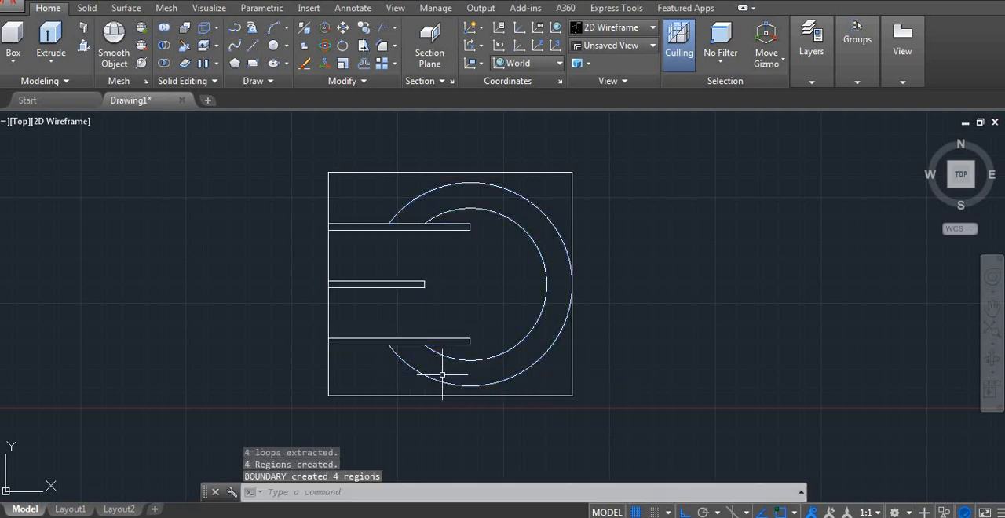
{"action": "type", "text": "R"}
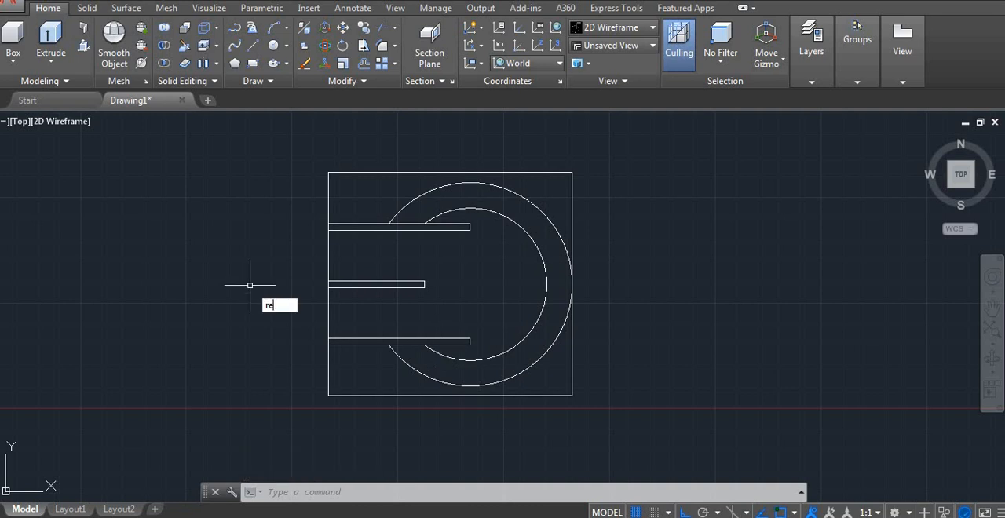
{"action": "type", "text": "Ec"}
Step: Draw a rectangle over the outer square's corners and switch to an isometric 3D view
{"action": "key", "text": "Return"}
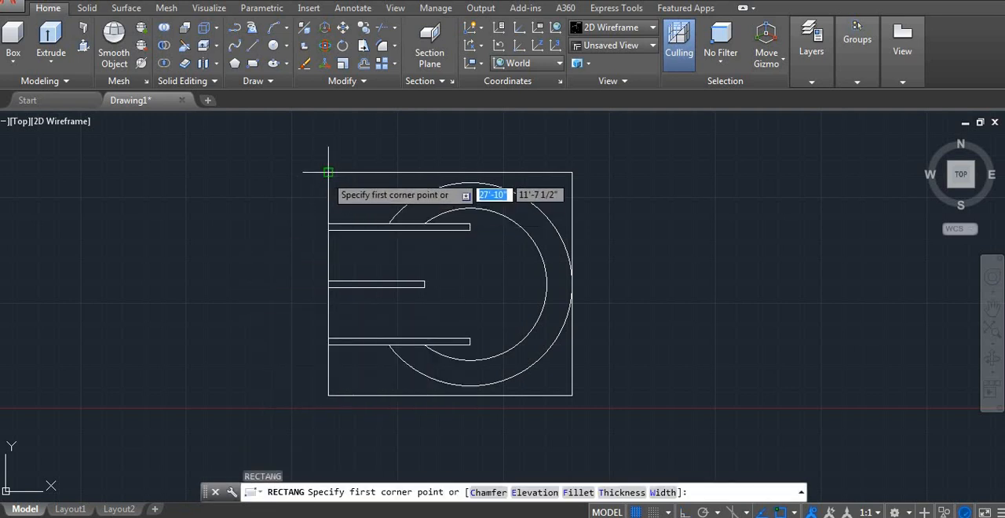
{"action": "left_click", "coordinate": [328, 172]}
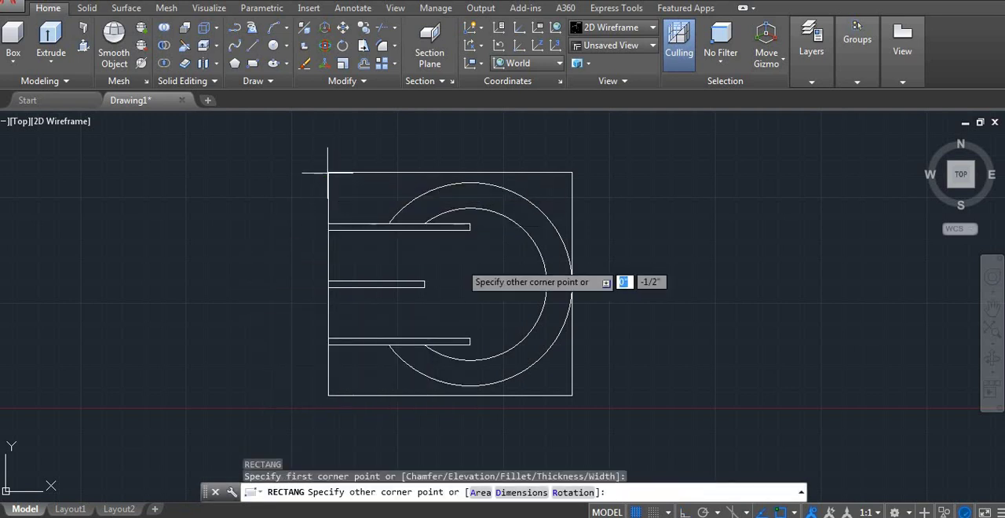
{"action": "left_click", "coordinate": [571, 395]}
{"action": "mouse_move", "coordinate": [959, 174]}
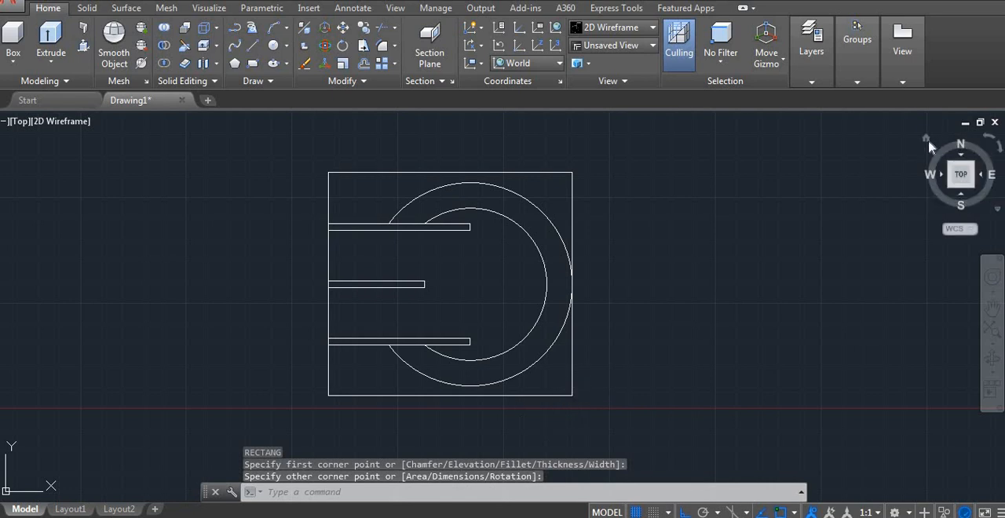
{"action": "left_click", "coordinate": [928, 139]}
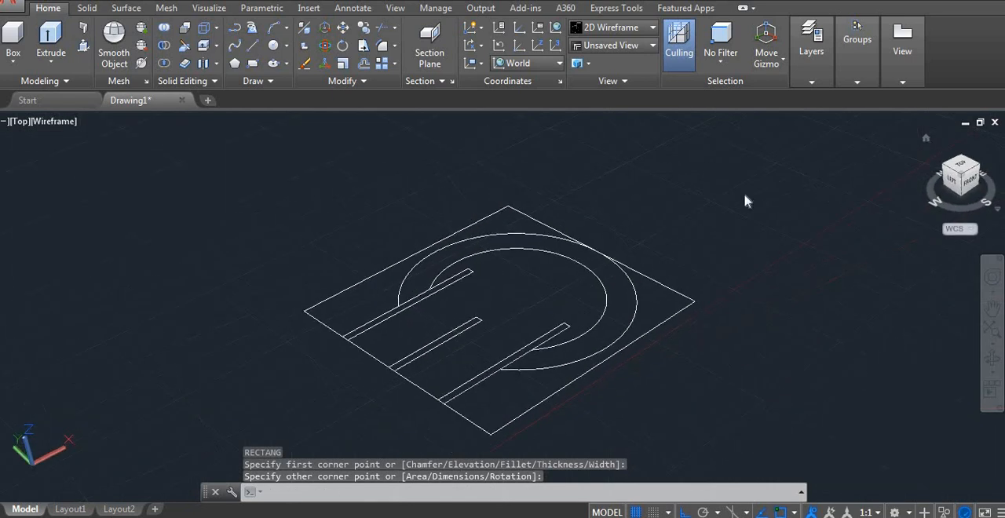
{"action": "middle_click_drag", "start_coordinate": [523, 248], "coordinate": [359, 270]}
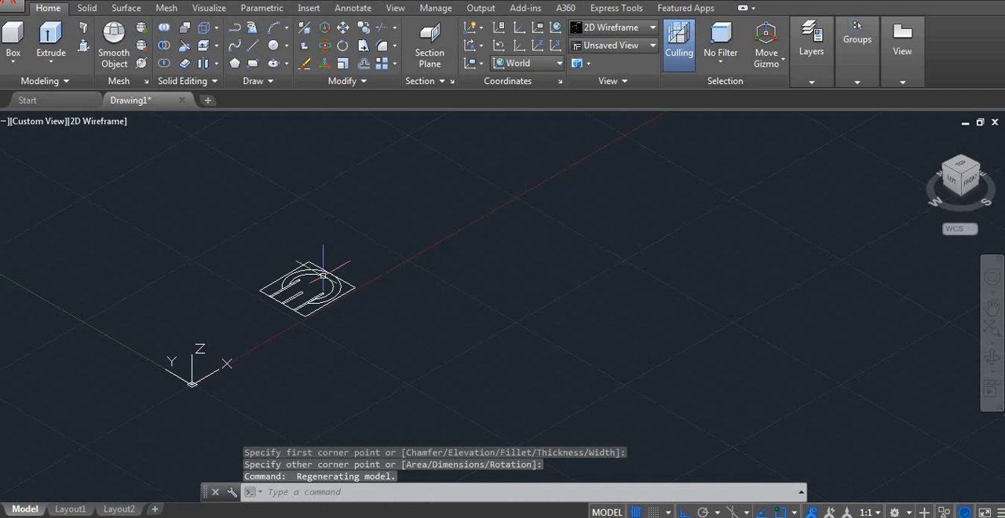
{"action": "scroll", "coordinate": [342, 228], "scroll_direction": "up", "scroll_amount": 2}
Step: Select the whole layout and ROTATE3D it 90 degrees about a horizontal axis so it stands upright
{"action": "left_click", "coordinate": [500, 336]}
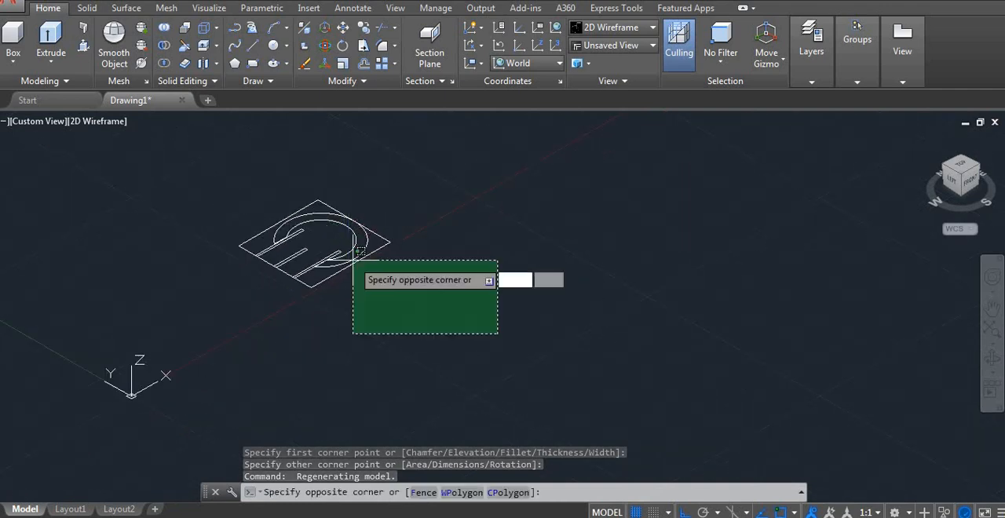
{"action": "left_click", "coordinate": [251, 189]}
{"action": "type", "text": "ro"}
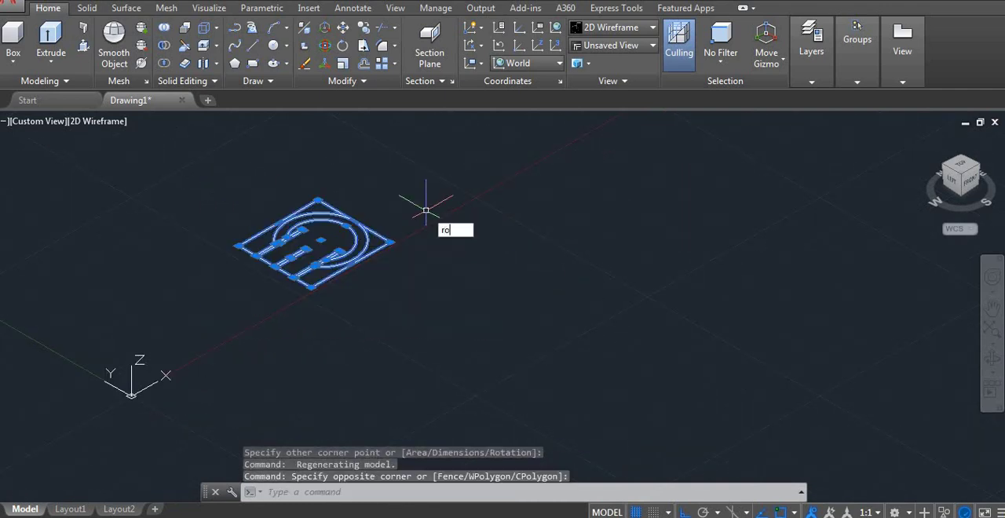
{"action": "type", "text": "tat"}
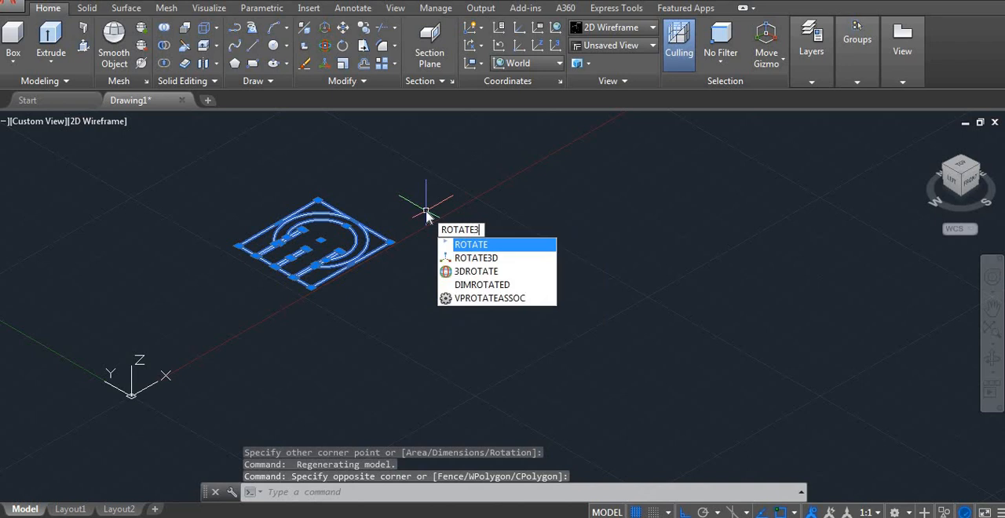
{"action": "type", "text": "d"}
{"action": "key", "text": "Return"}
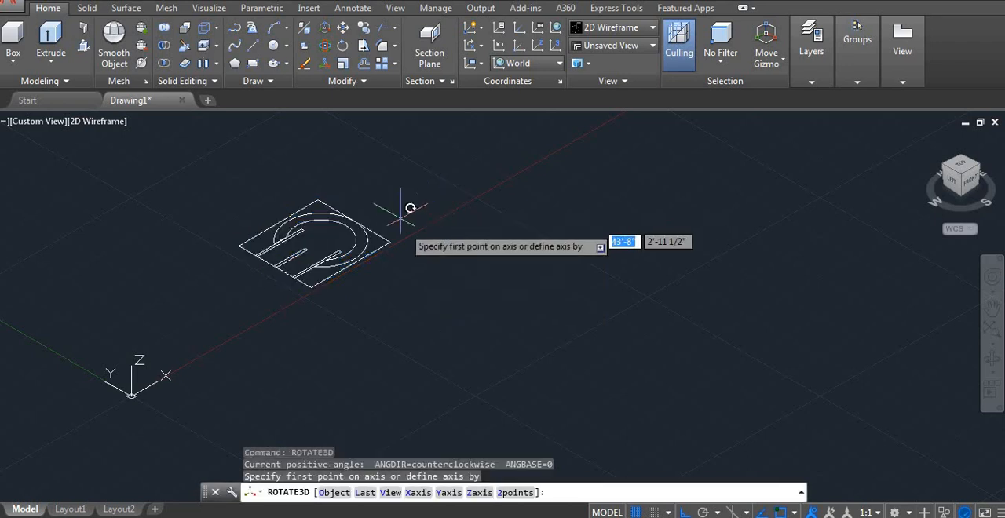
{"action": "left_click", "coordinate": [328, 329]}
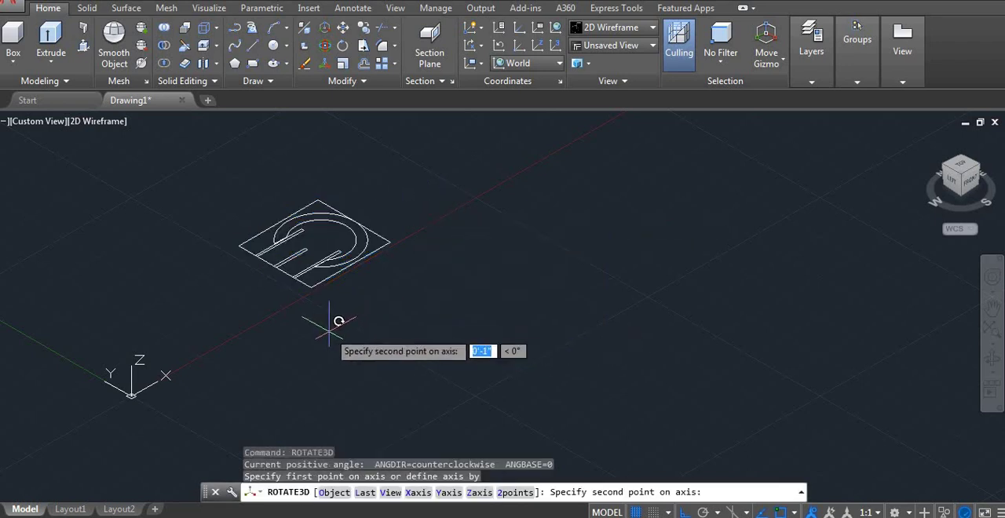
{"action": "left_click", "coordinate": [458, 234]}
{"action": "type", "text": "90"}
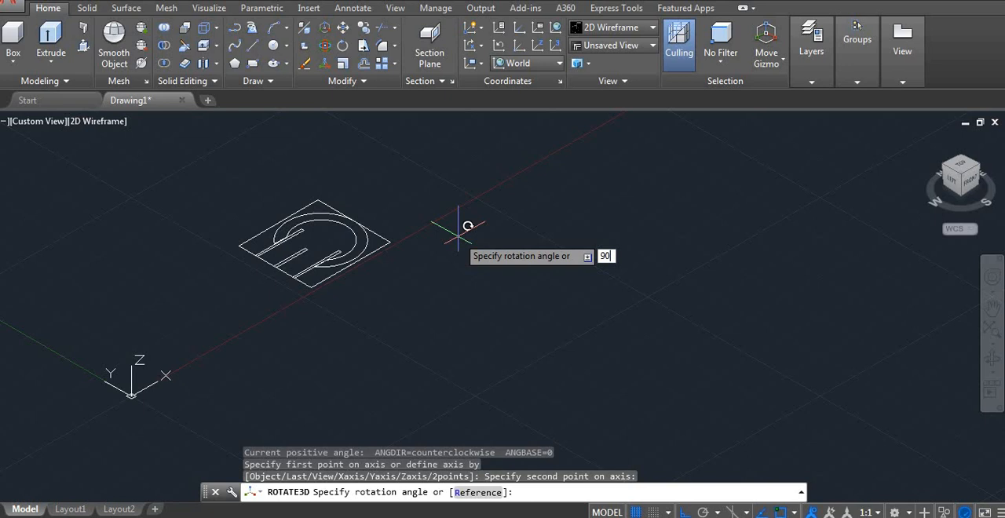
{"action": "key", "text": "Return"}
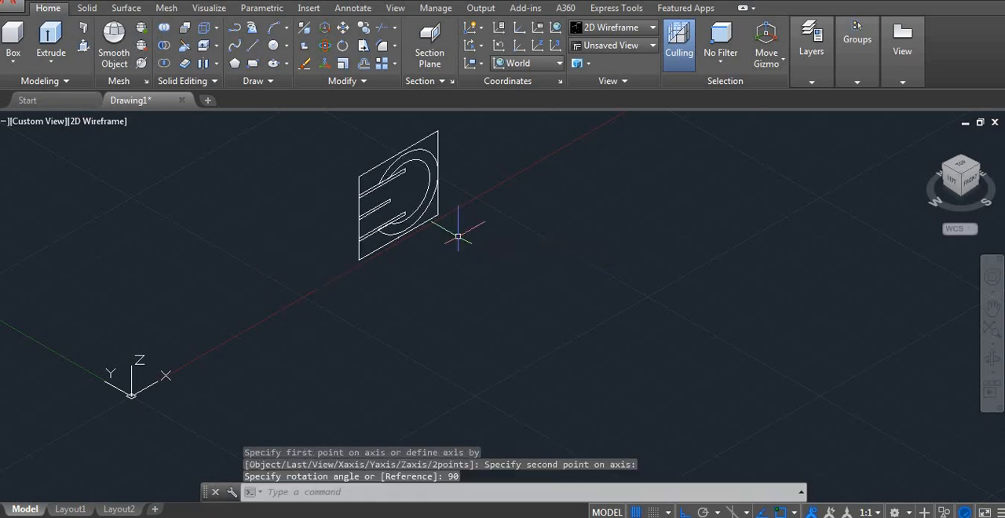
{"action": "scroll", "coordinate": [426, 274], "scroll_direction": "up", "scroll_amount": 1}
{"action": "scroll", "coordinate": [366, 307], "scroll_direction": "up", "scroll_amount": 1}
{"action": "scroll", "coordinate": [338, 236], "scroll_direction": "up", "scroll_amount": 1}
{"action": "scroll", "coordinate": [334, 231], "scroll_direction": "up", "scroll_amount": 1}
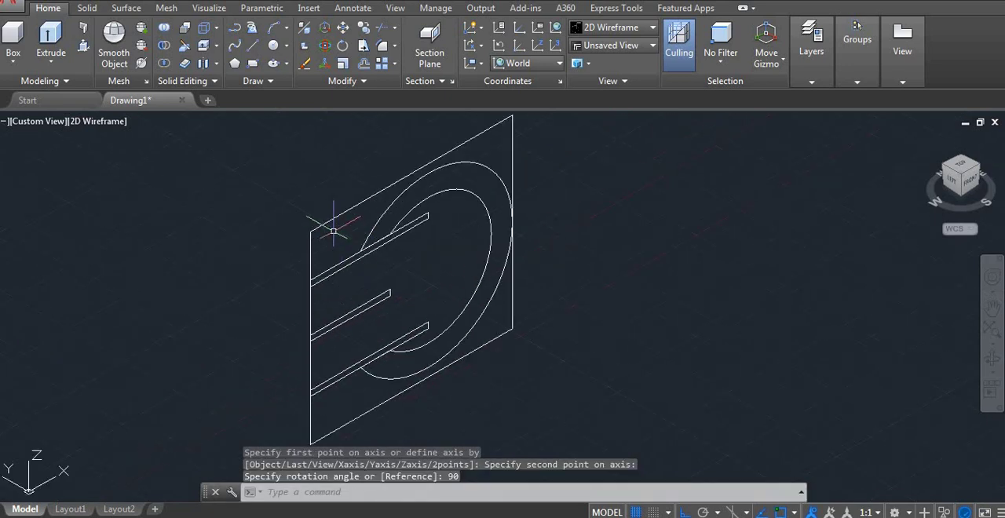
{"action": "scroll", "coordinate": [455, 267], "scroll_direction": "down", "scroll_amount": 2}
{"action": "scroll", "coordinate": [409, 260], "scroll_direction": "down", "scroll_amount": 1}
{"action": "scroll", "coordinate": [330, 212], "scroll_direction": "up", "scroll_amount": 2}
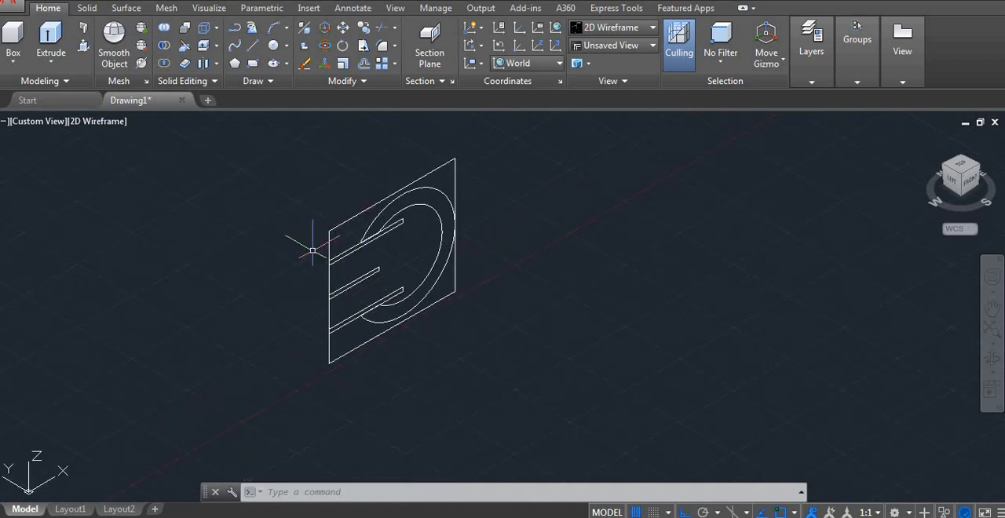
{"action": "type", "text": "ex"}
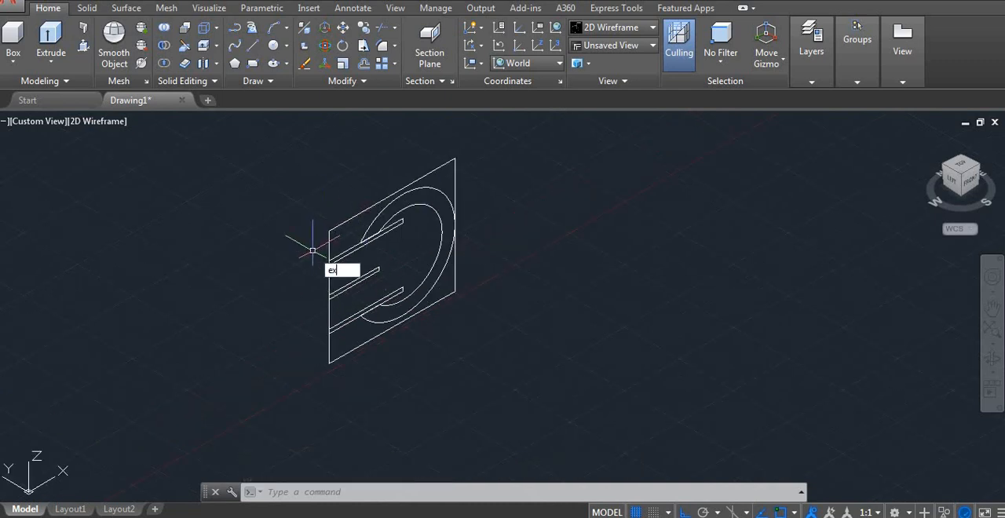
{"action": "type", "text": "t"}
Step: Extrude the outer rectangle profile into a solid wall slab of height 9
{"action": "key", "text": "Return"}
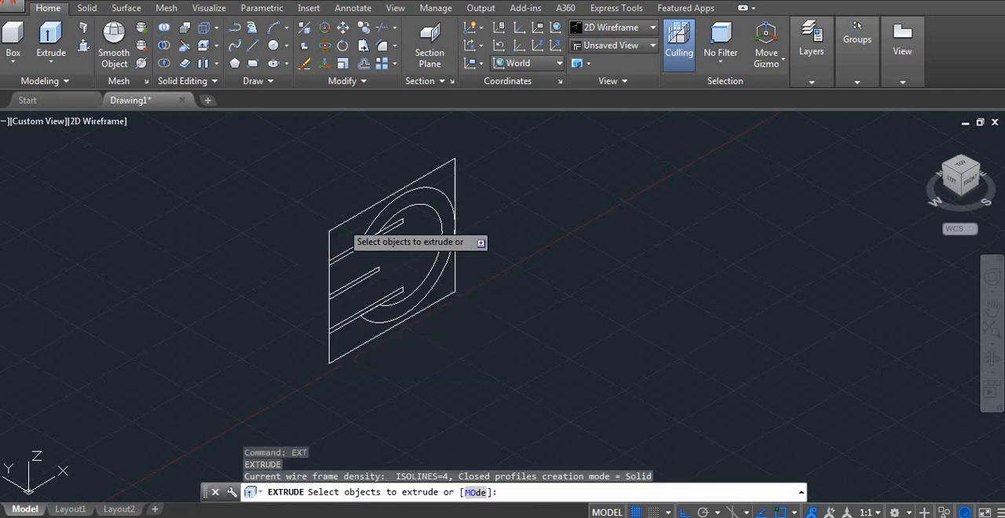
{"action": "left_click", "coordinate": [339, 224]}
{"action": "key", "text": "Return"}
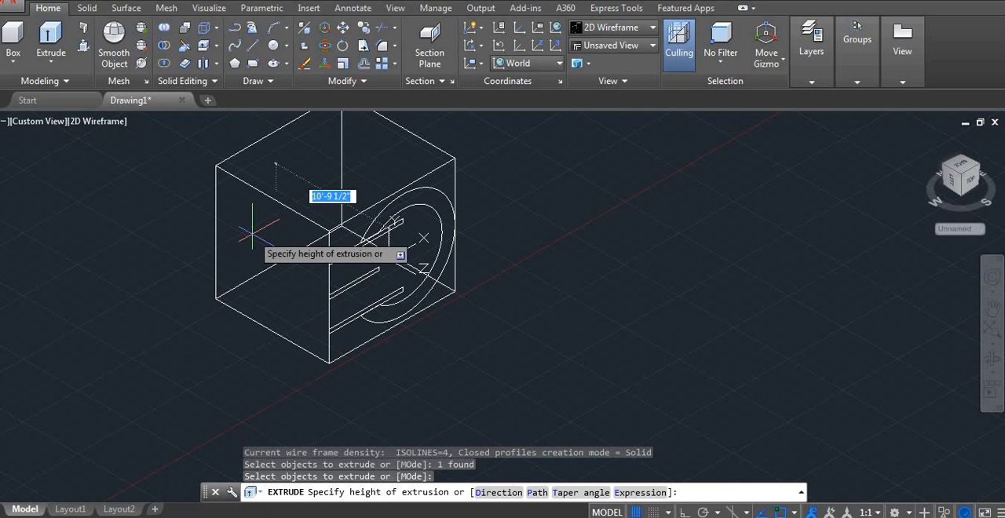
{"action": "type", "text": "9"}
{"action": "key", "text": "Return"}
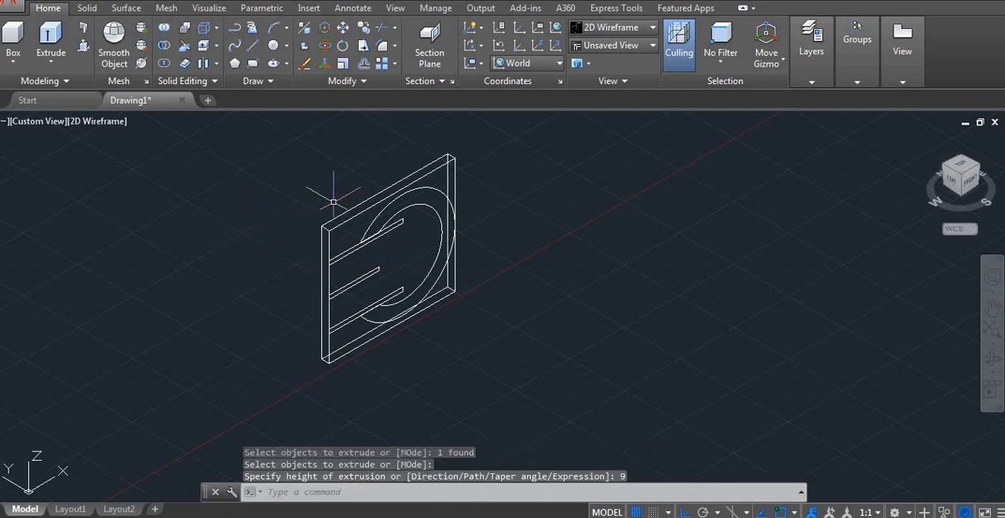
{"action": "middle_click_drag", "start_coordinate": [420, 220], "coordinate": [425, 199]}
{"action": "scroll", "coordinate": [415, 189], "scroll_direction": "up", "scroll_amount": 2}
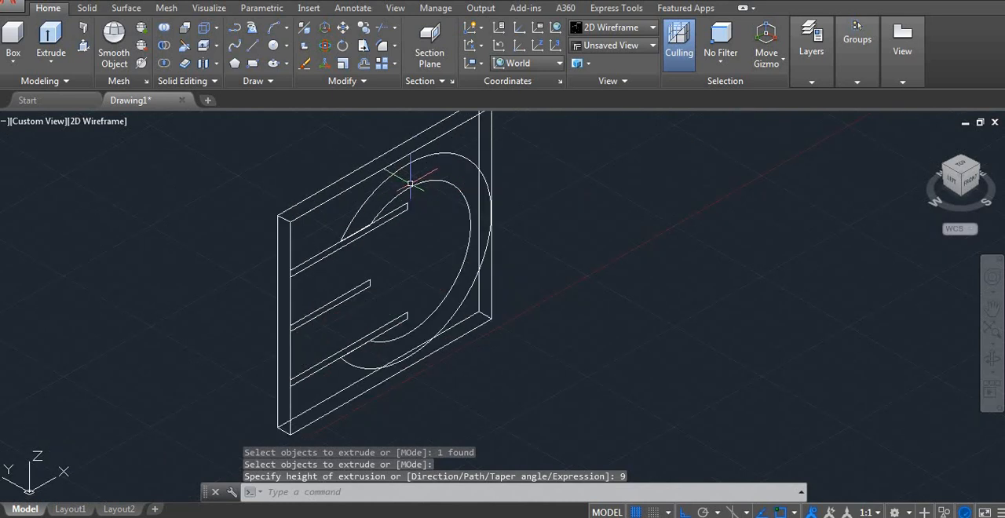
{"action": "middle_click_drag", "start_coordinate": [539, 291], "coordinate": [574, 332]}
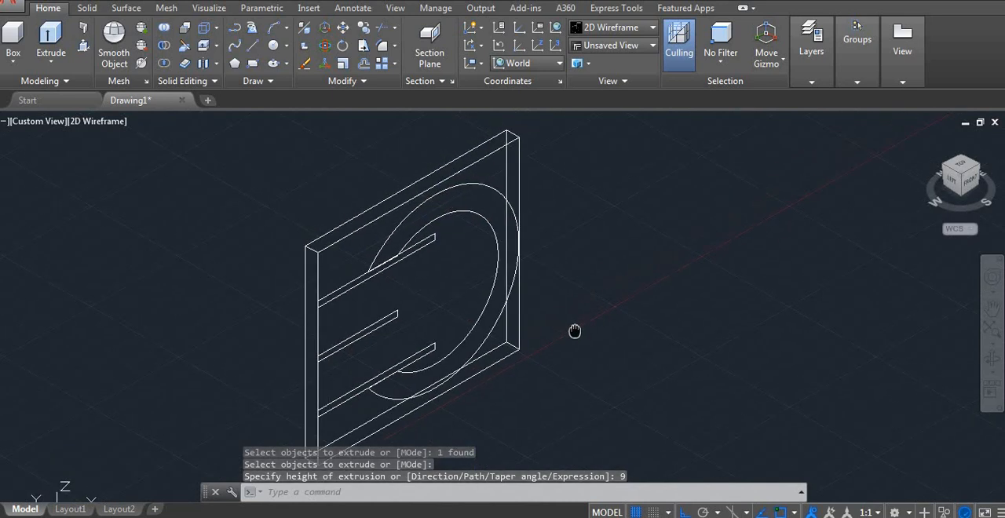
{"action": "type", "text": "ext"}
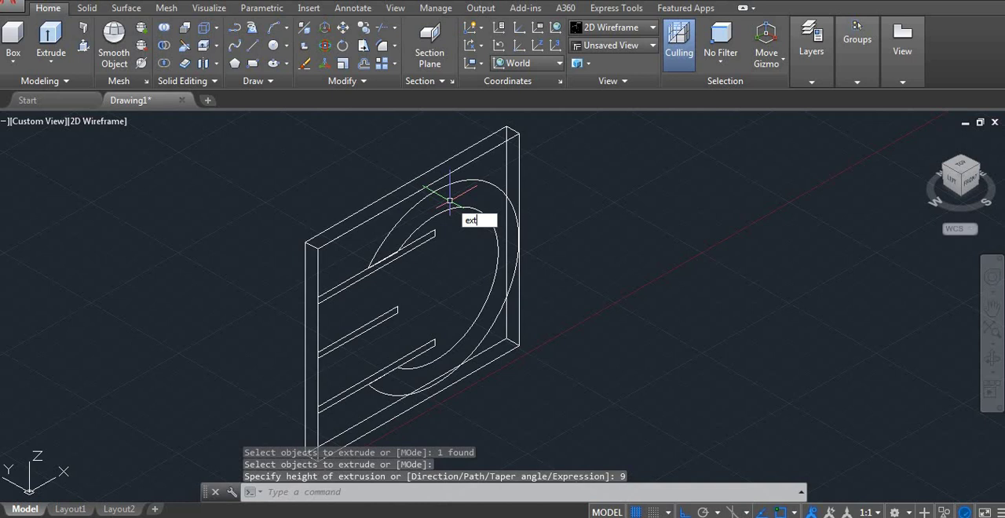
Step: Extrude the crescent ring profile to height 6
{"action": "key", "text": "Return"}
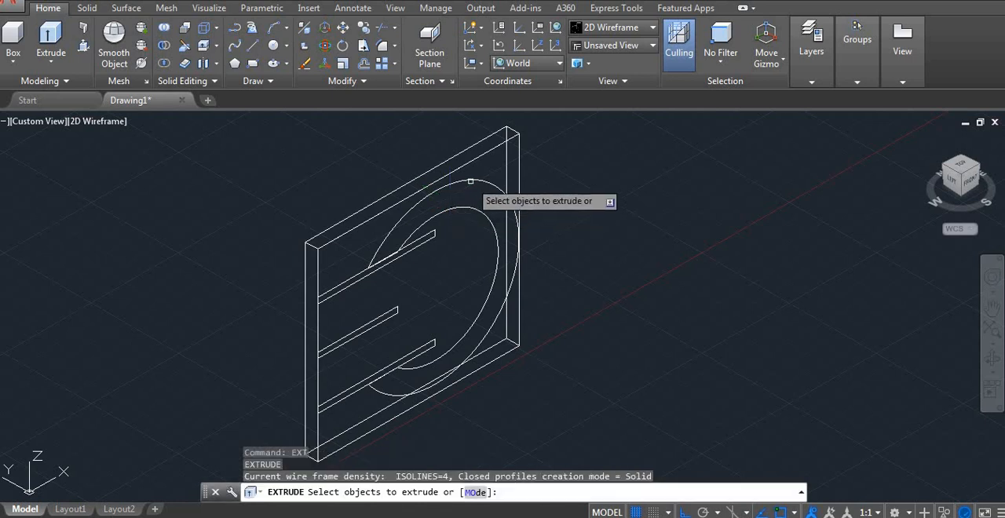
{"action": "left_click", "coordinate": [478, 185]}
{"action": "key", "text": "Return"}
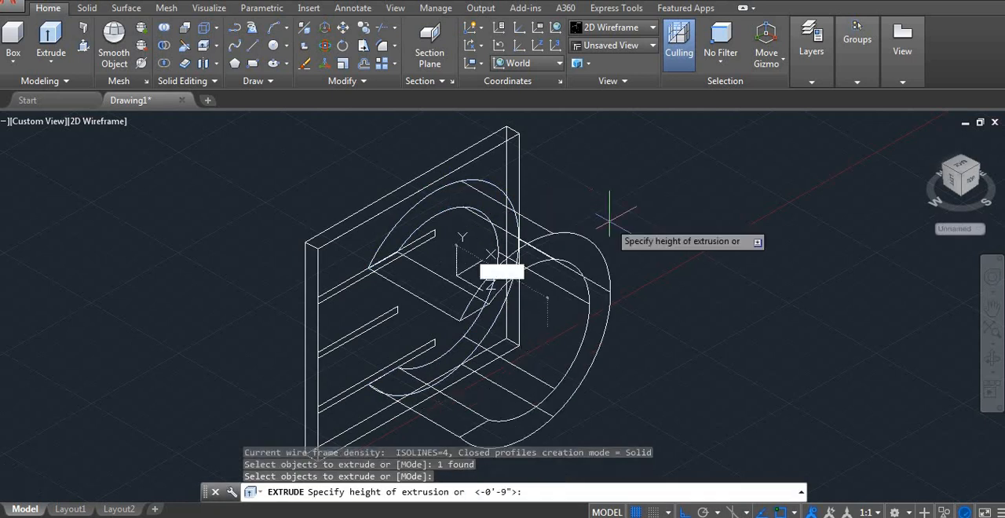
{"action": "type", "text": "6"}
{"action": "key", "text": "Return"}
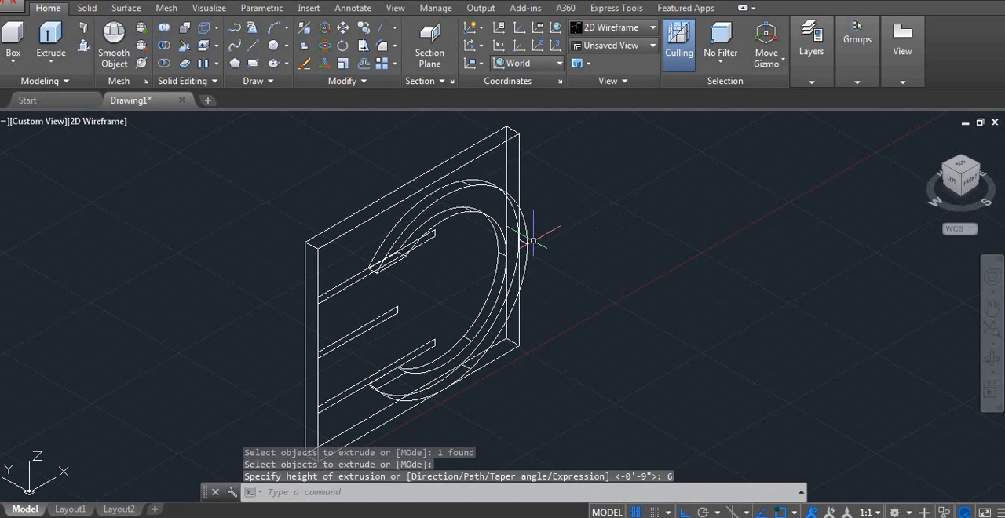
Step: Extrude the upper and middle shelf slot profiles to height 9
{"action": "key", "text": "Return"}
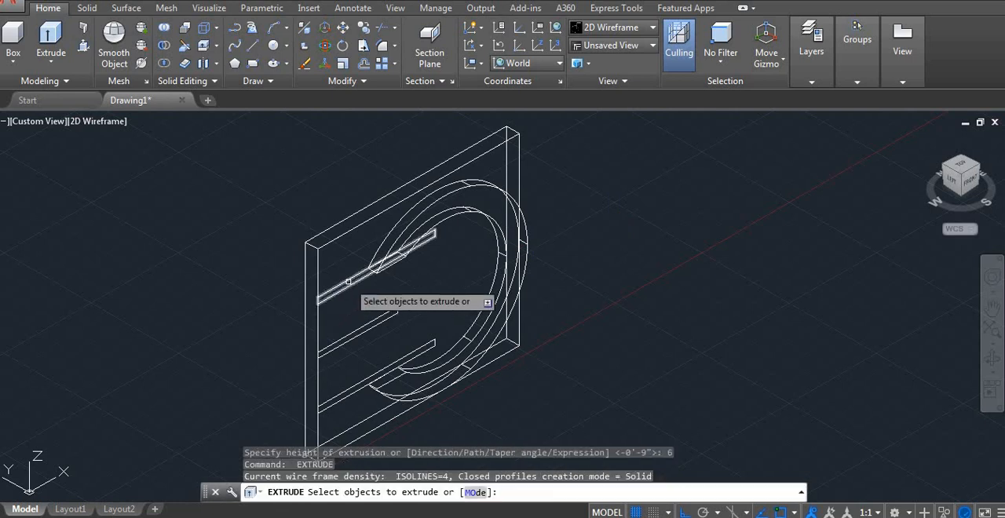
{"action": "left_click", "coordinate": [352, 284]}
{"action": "key", "text": "Return"}
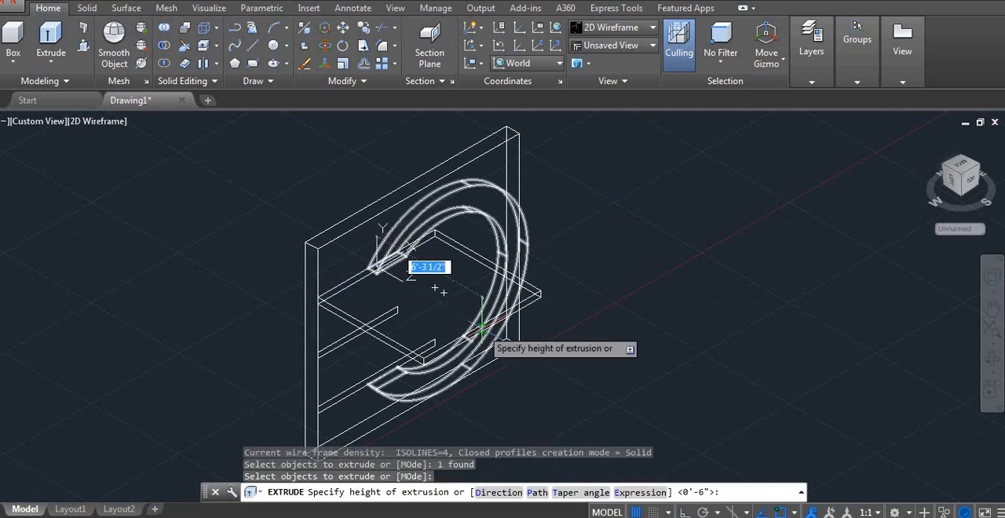
{"action": "key", "text": "Return"}
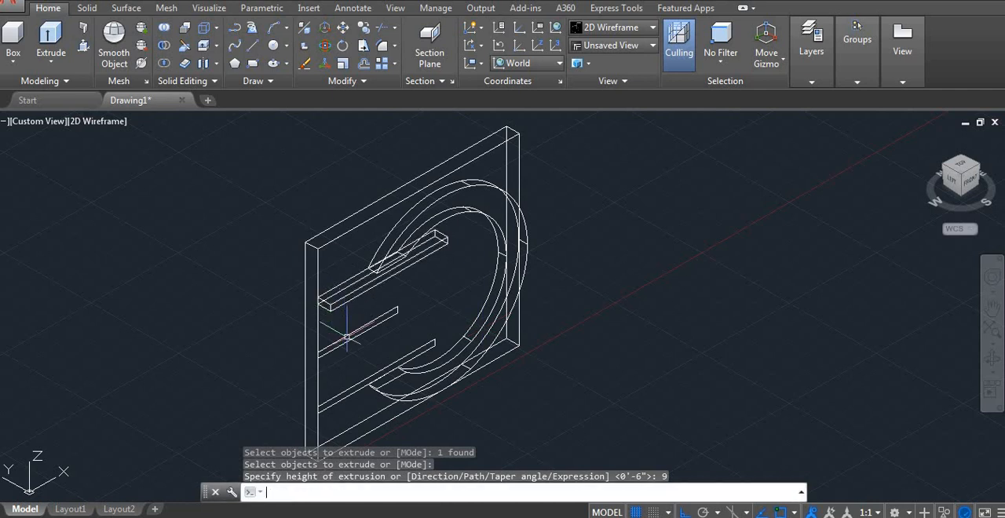
{"action": "key", "text": "Return"}
{"action": "left_click", "coordinate": [348, 337]}
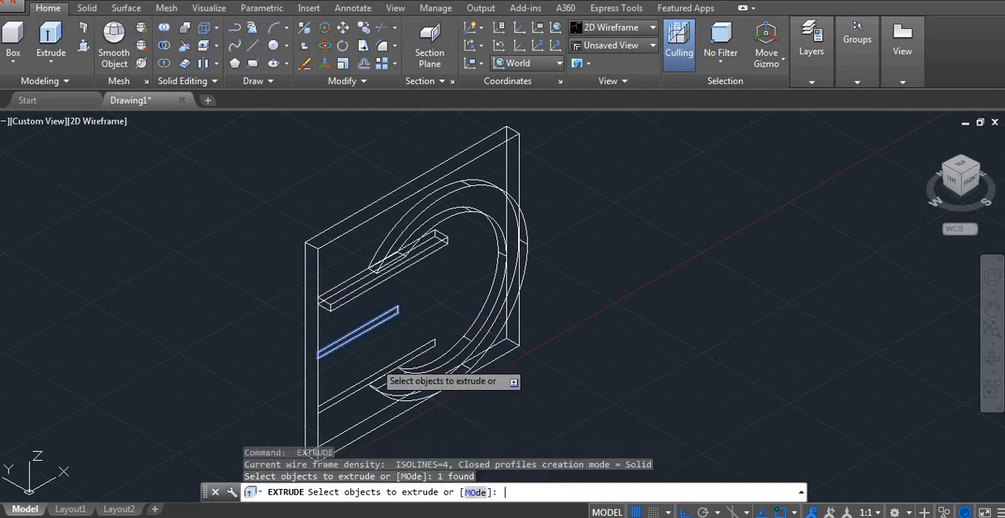
{"action": "key", "text": "Return"}
Step: Extrude the lower shelf slot profile to match and clear the selection
{"action": "key", "text": "Return"}
{"action": "key", "text": "Return"}
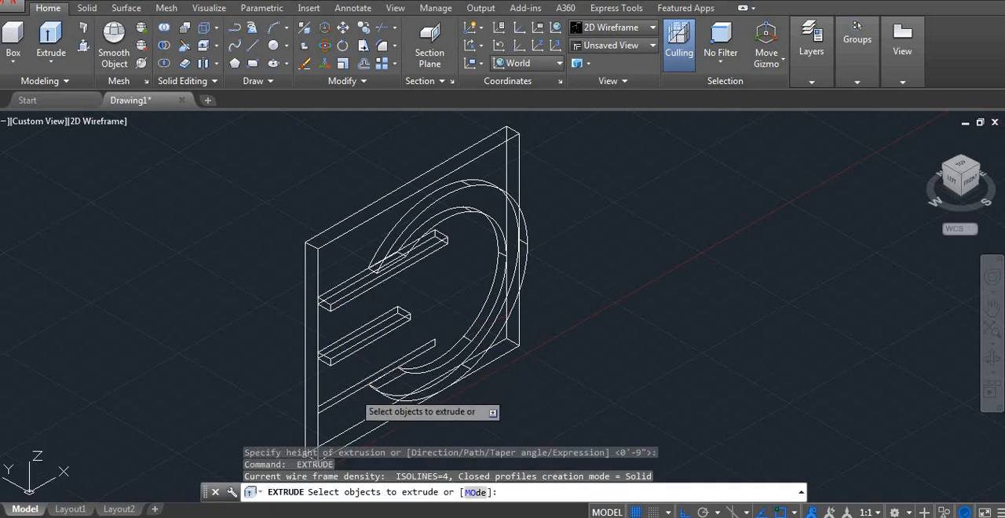
{"action": "left_click", "coordinate": [357, 390]}
{"action": "key", "text": "Return"}
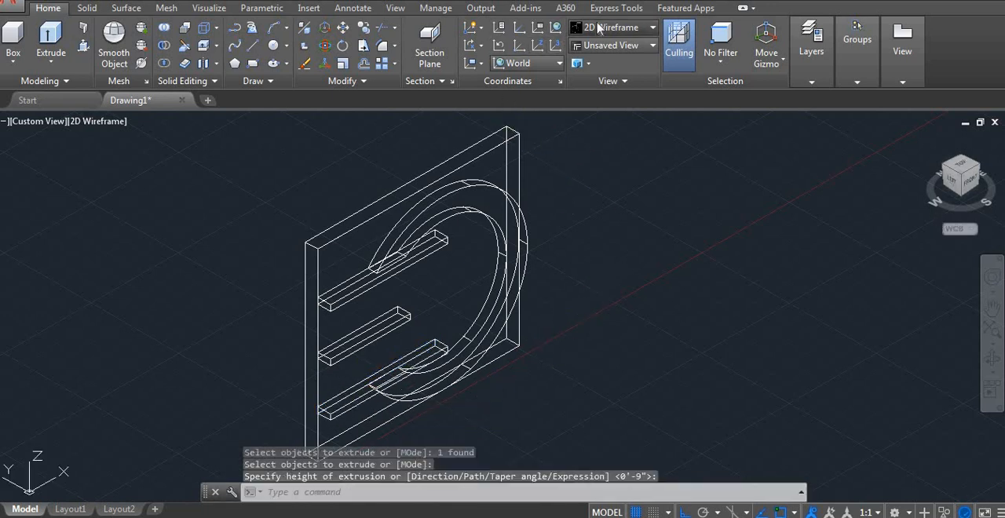
{"action": "left_click", "coordinate": [106, 121]}
{"action": "key", "text": "Escape"}
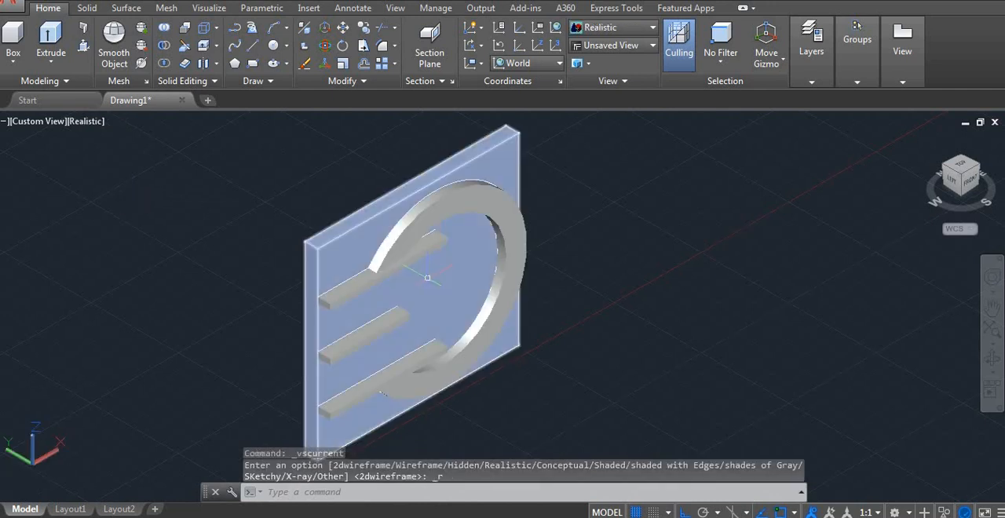
Step: Choose the Hidden visual style from the ribbon gallery and centre the model in the view
{"action": "left_click", "coordinate": [89, 126]}
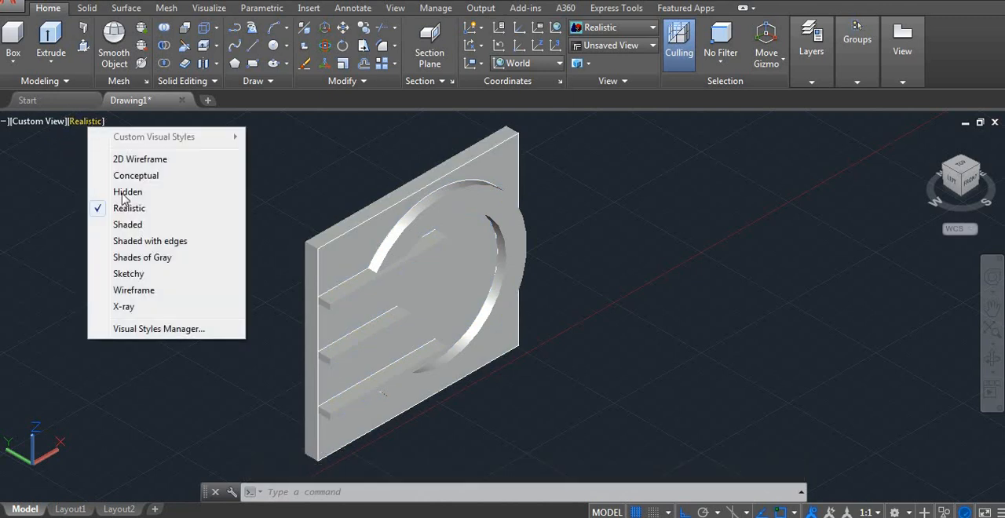
{"action": "left_click", "coordinate": [627, 31]}
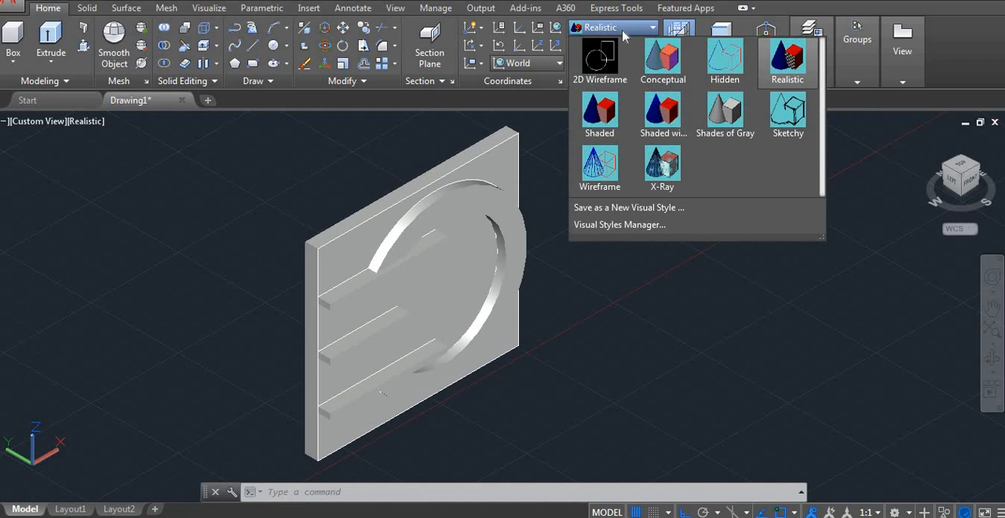
{"action": "left_click", "coordinate": [718, 66]}
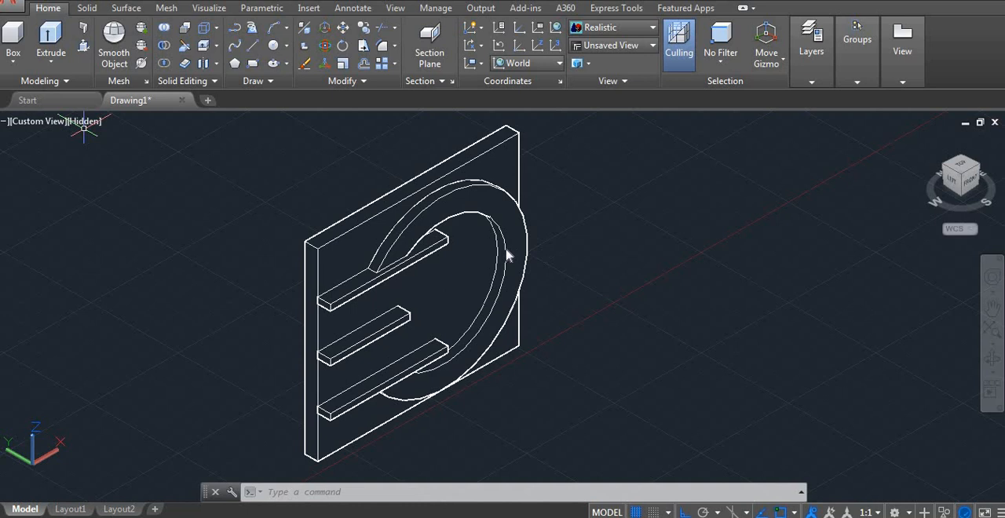
{"action": "scroll", "coordinate": [84, 128], "scroll_direction": "down", "scroll_amount": 3}
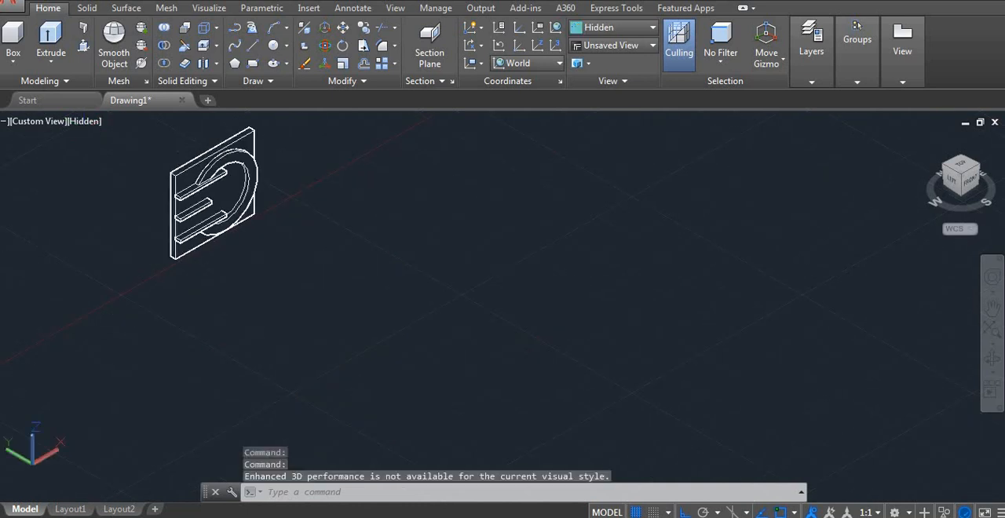
{"action": "left_click_drag", "start_coordinate": [299, 197], "coordinate": [451, 291]}
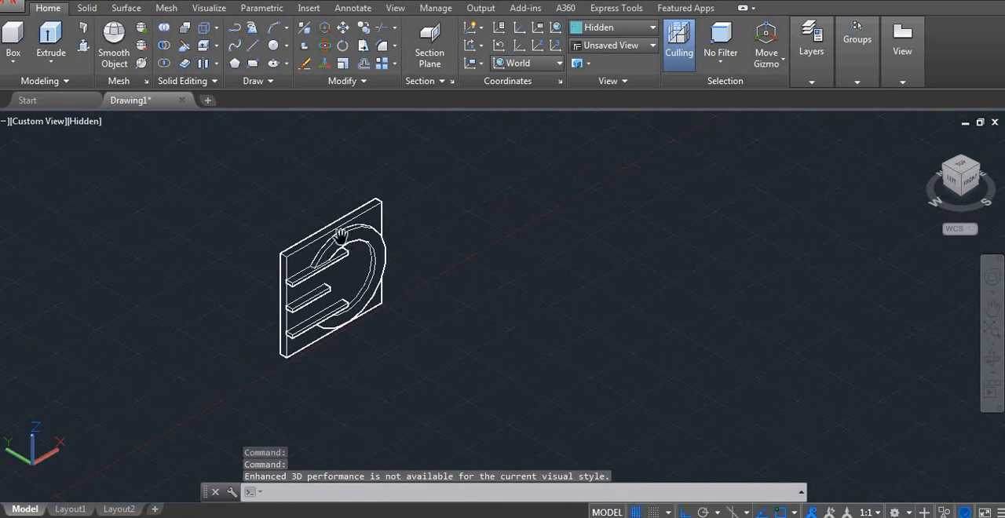
{"action": "scroll", "coordinate": [341, 234], "scroll_direction": "up", "scroll_amount": 1}
{"action": "scroll", "coordinate": [338, 239], "scroll_direction": "up", "scroll_amount": 1}
{"action": "scroll", "coordinate": [330, 250], "scroll_direction": "up", "scroll_amount": 2}
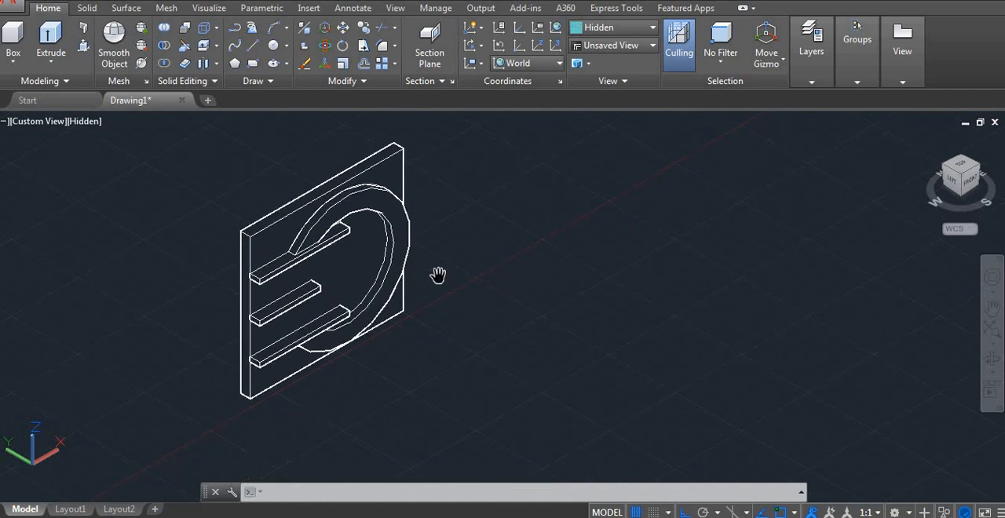
{"action": "key", "text": "Escape"}
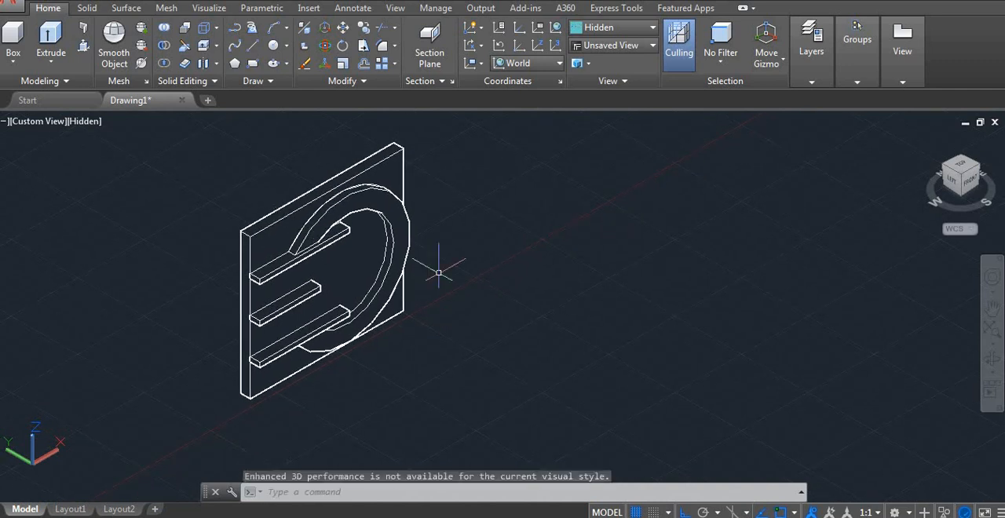
{"action": "type", "text": "rma"}
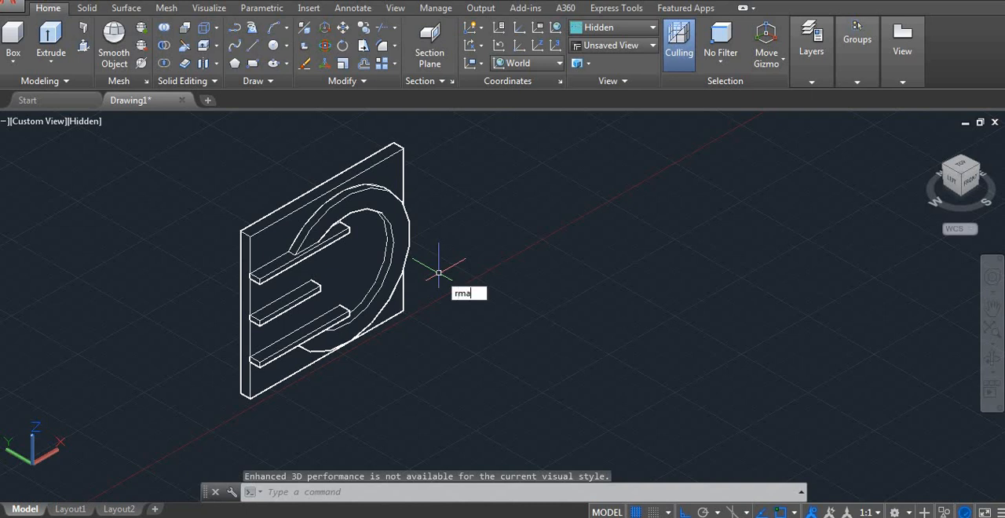
Step: Open the Materials Browser with RMAT and add Frosted - White glass to the document materials
{"action": "key", "text": "Return"}
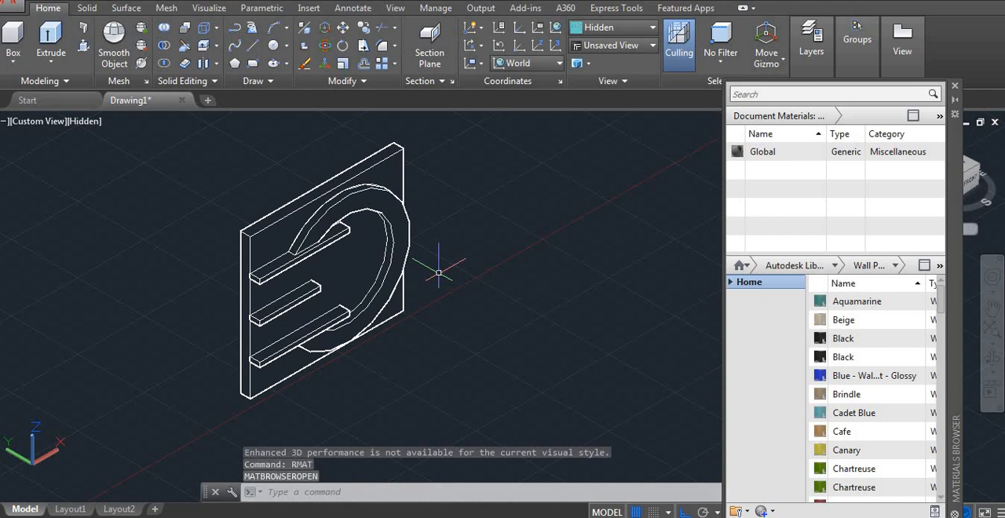
{"action": "type", "text": "re"}
{"action": "key", "text": "Return"}
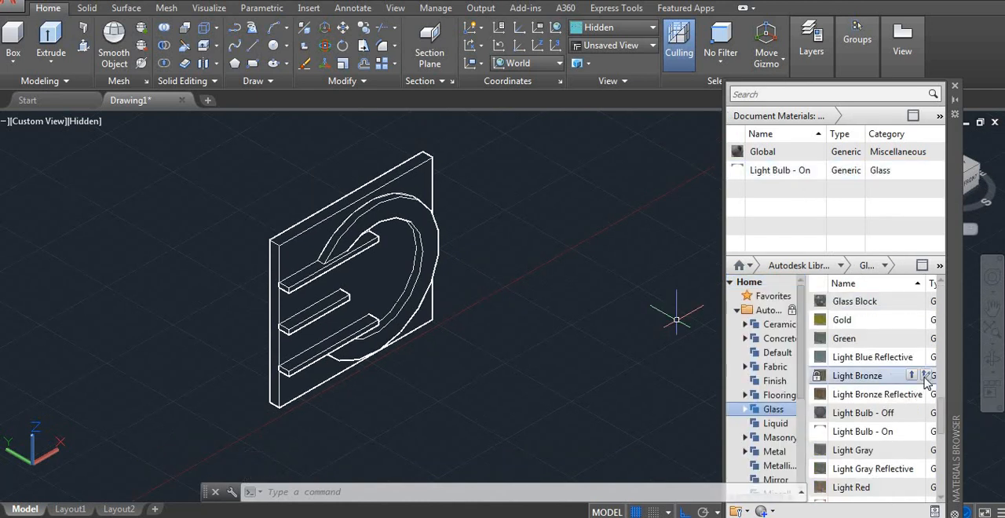
{"action": "scroll", "coordinate": [934, 417], "scroll_direction": "down", "scroll_amount": 1}
{"action": "scroll", "coordinate": [934, 417], "scroll_direction": "down", "scroll_amount": 3}
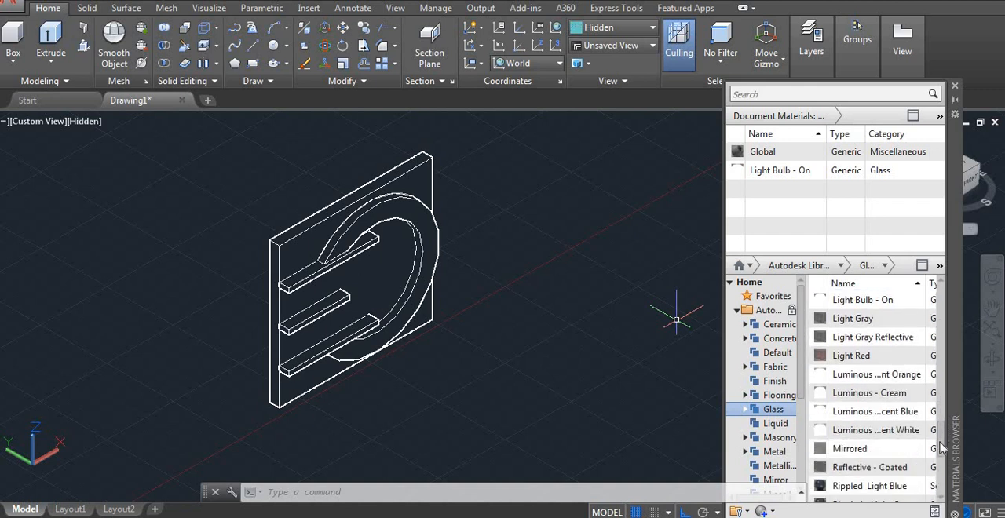
{"action": "scroll", "coordinate": [934, 417], "scroll_direction": "down", "scroll_amount": 4}
{"action": "scroll", "coordinate": [948, 481], "scroll_direction": "up", "scroll_amount": 3}
{"action": "scroll", "coordinate": [946, 471], "scroll_direction": "up", "scroll_amount": 3}
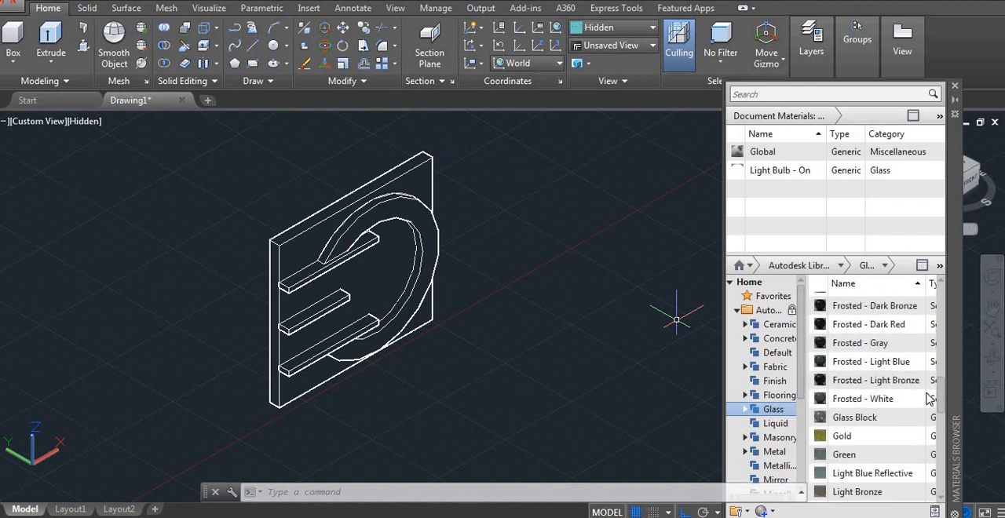
{"action": "left_click_drag", "start_coordinate": [868, 306], "coordinate": [799, 199]}
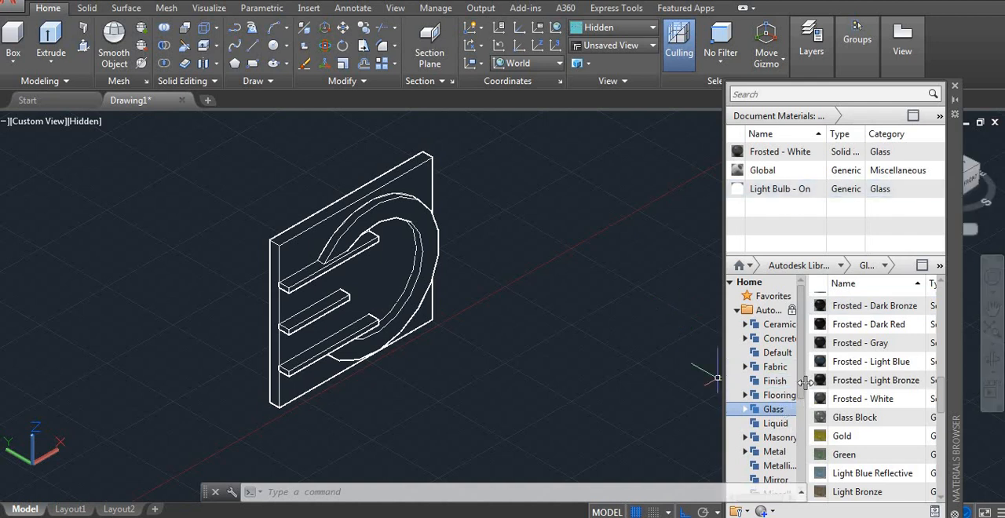
{"action": "scroll", "coordinate": [801, 424], "scroll_direction": "down", "scroll_amount": 2}
{"action": "scroll", "coordinate": [802, 425], "scroll_direction": "down", "scroll_amount": 2}
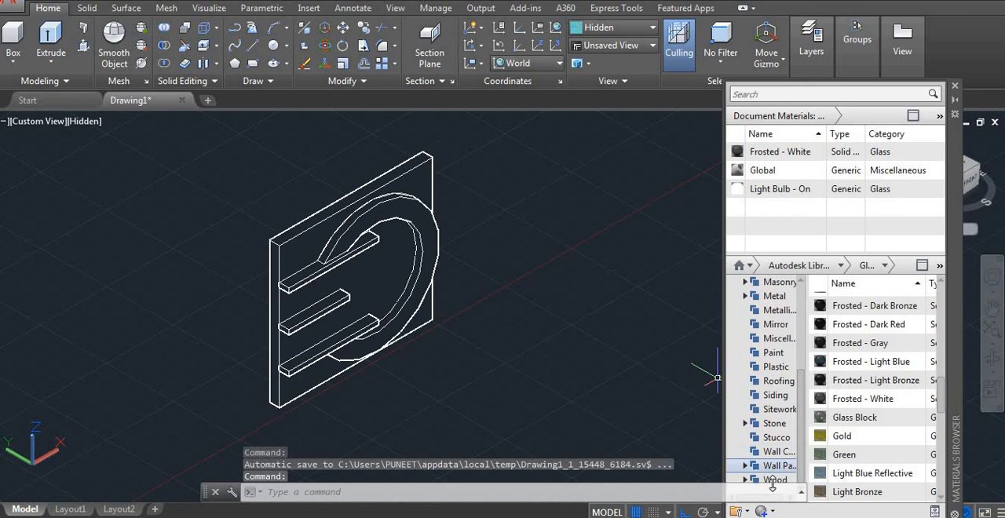
{"action": "left_click", "coordinate": [774, 480]}
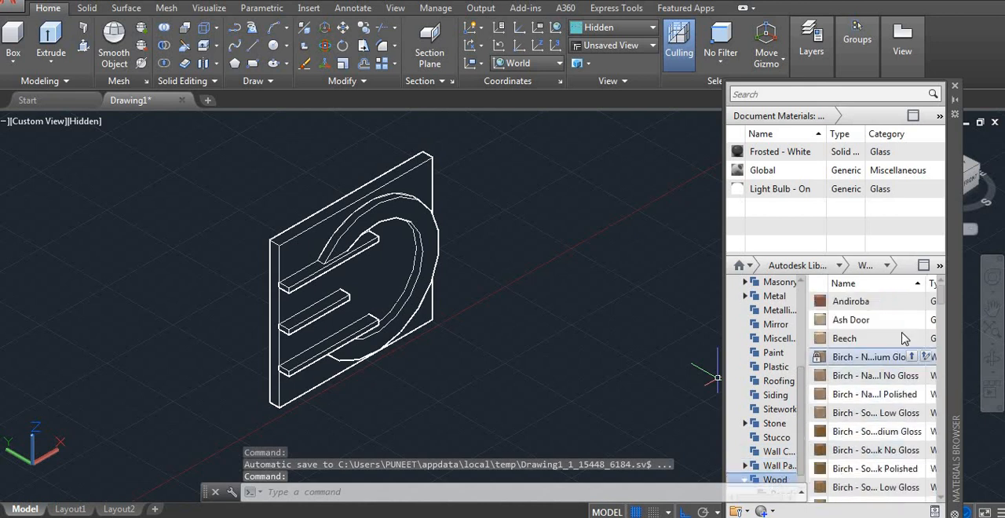
{"action": "scroll", "coordinate": [879, 377], "scroll_direction": "down", "scroll_amount": 3}
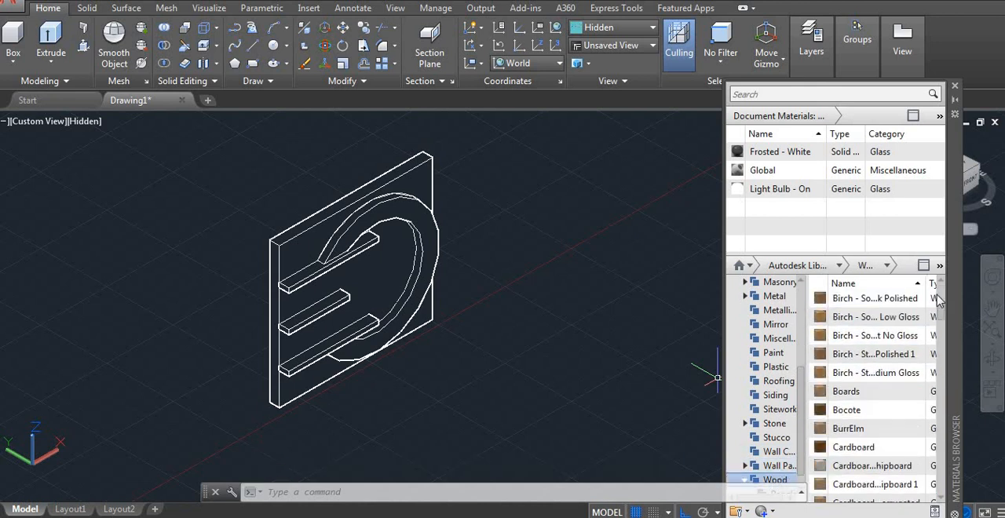
{"action": "scroll", "coordinate": [937, 299], "scroll_direction": "up", "scroll_amount": 3}
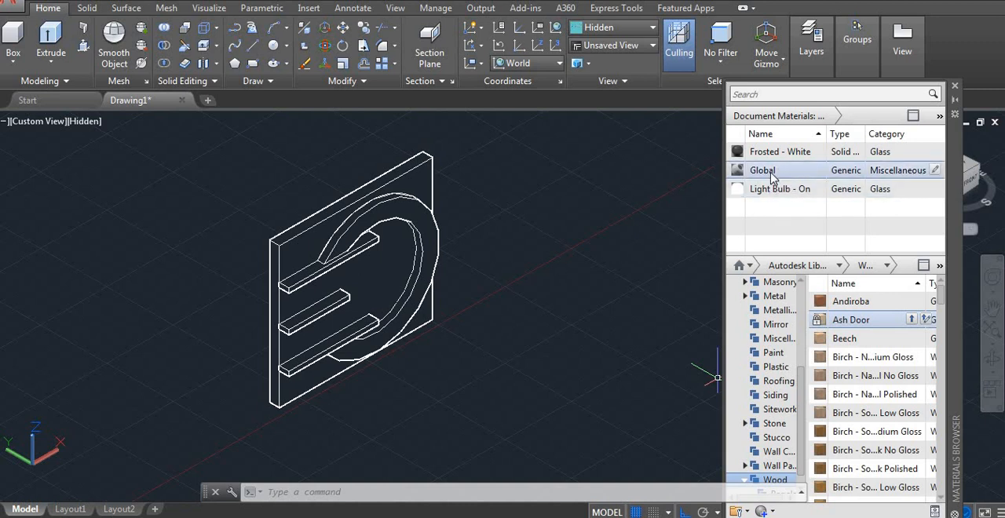
Step: Duplicate the Global material to create a copy
{"action": "left_click", "coordinate": [771, 171]}
{"action": "right_click", "coordinate": [770, 171]}
{"action": "key", "text": "Escape"}
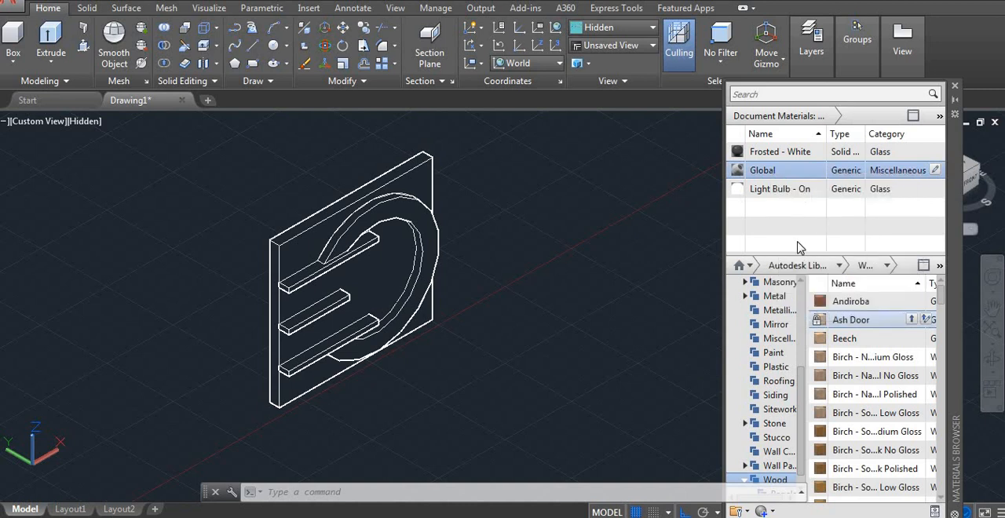
Step: Keep the copy named Global(1) and edit its colour image in the Materials Editor
{"action": "key", "text": "Return"}
{"action": "type", "text": "Wwoo"}
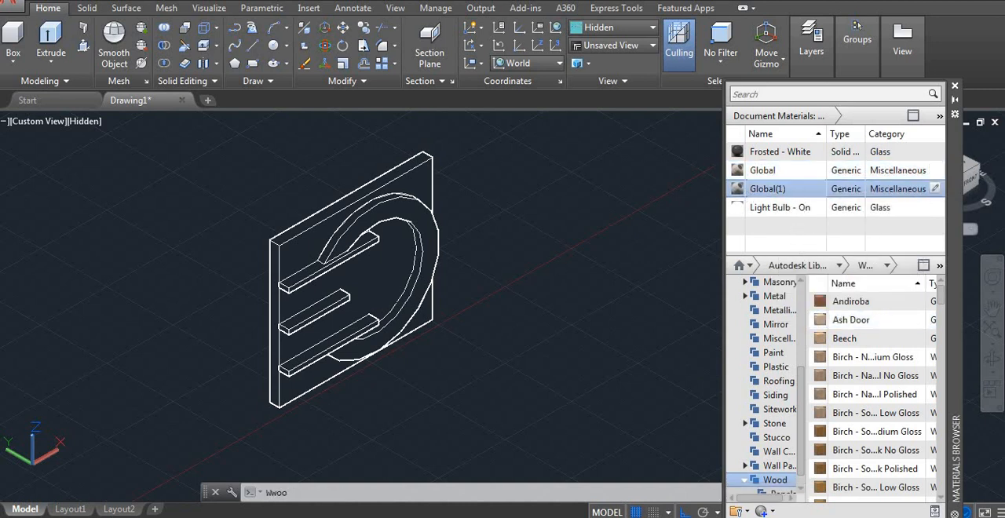
{"action": "left_click", "coordinate": [936, 189]}
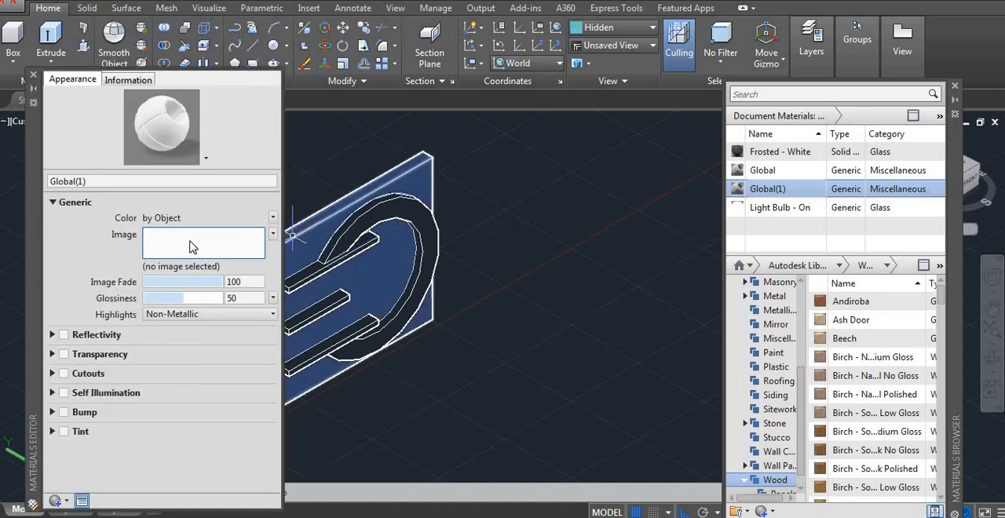
{"action": "left_click", "coordinate": [191, 248]}
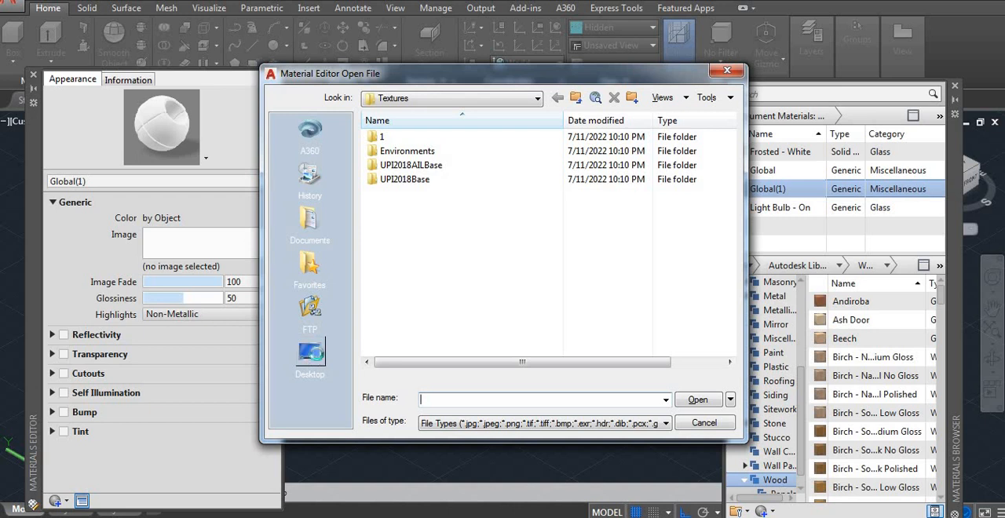
Step: Load wood 18 from the desktop Texture folder as the texture and close the editors
{"action": "left_click", "coordinate": [310, 357]}
{"action": "double_click", "coordinate": [392, 228]}
{"action": "left_click", "coordinate": [397, 245]}
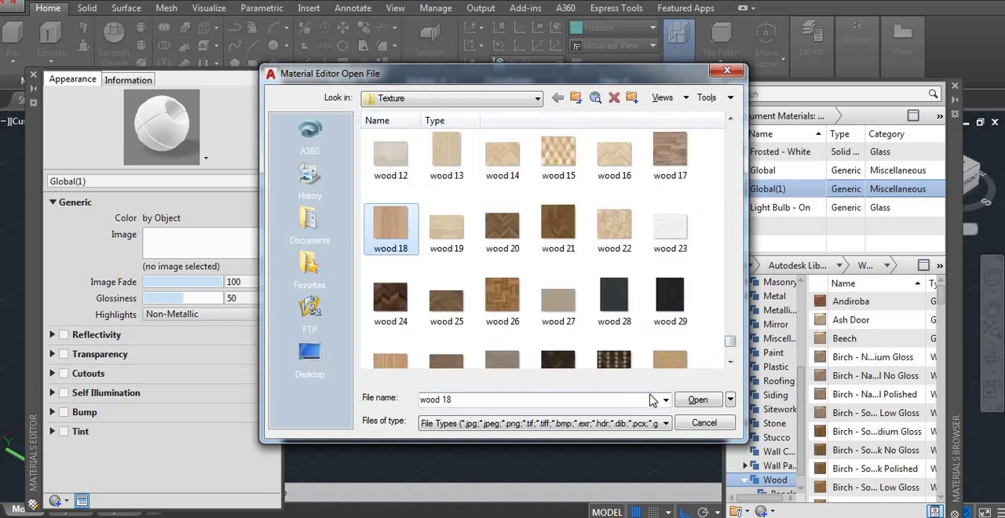
{"action": "key", "text": "Return"}
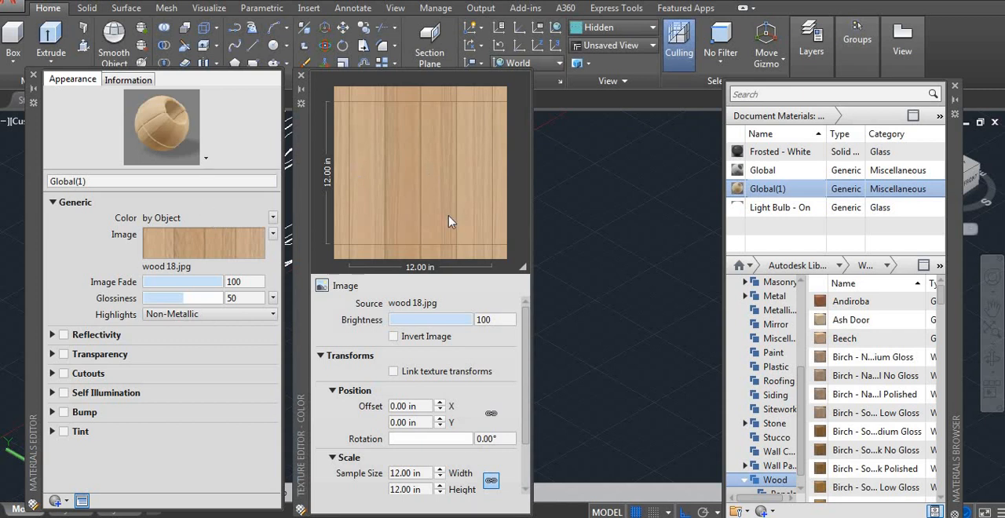
{"action": "left_click", "coordinate": [302, 77]}
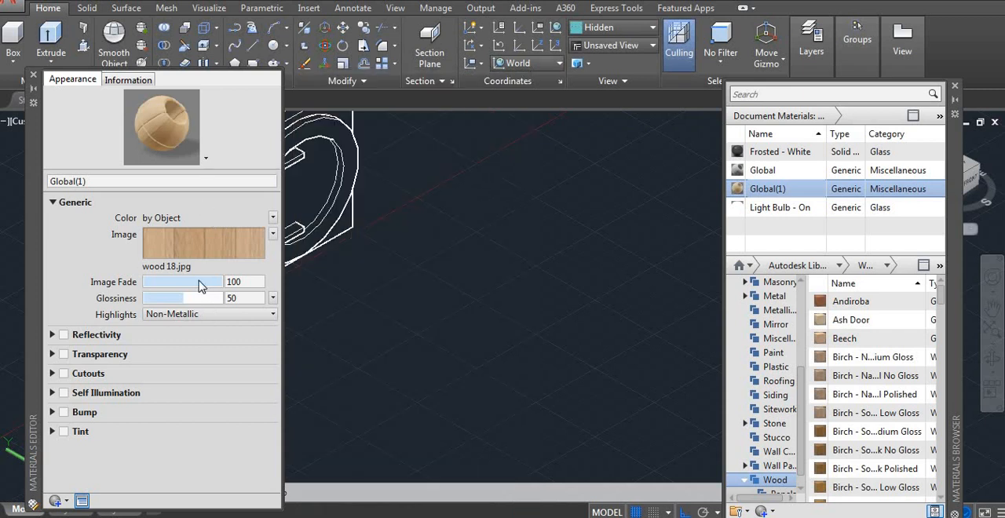
{"action": "left_click", "coordinate": [33, 75]}
{"action": "key", "text": "Return"}
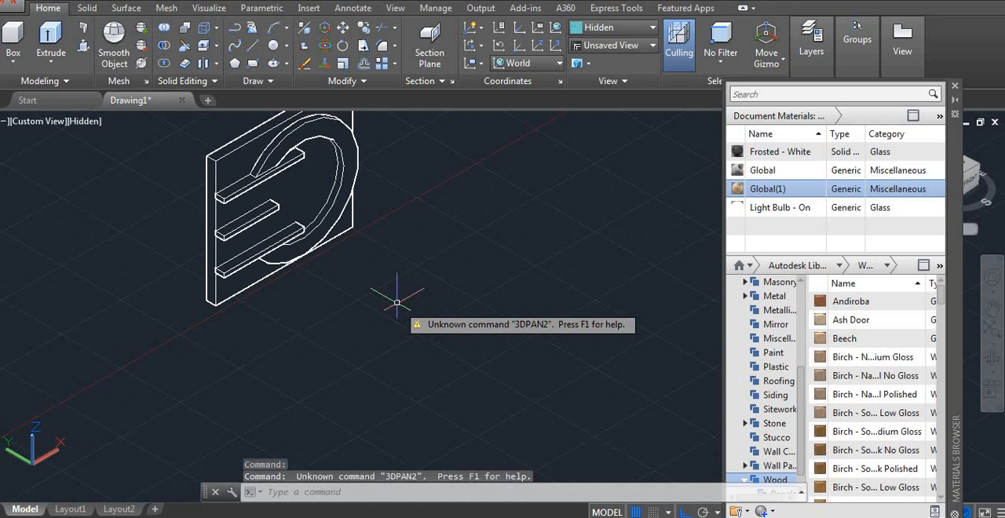
Step: Add White - Flaking paint from the library to the document materials
{"action": "left_click", "coordinate": [777, 355]}
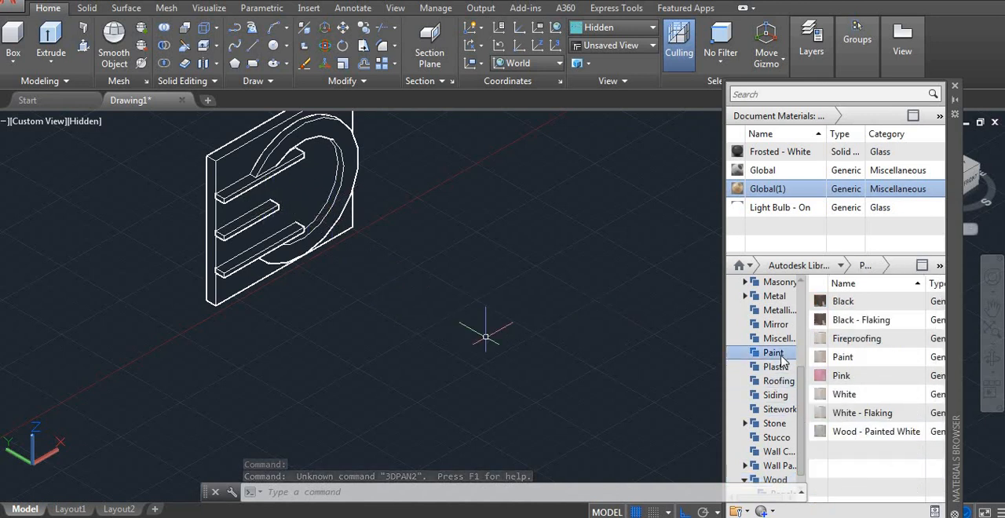
{"action": "mouse_move", "coordinate": [862, 413]}
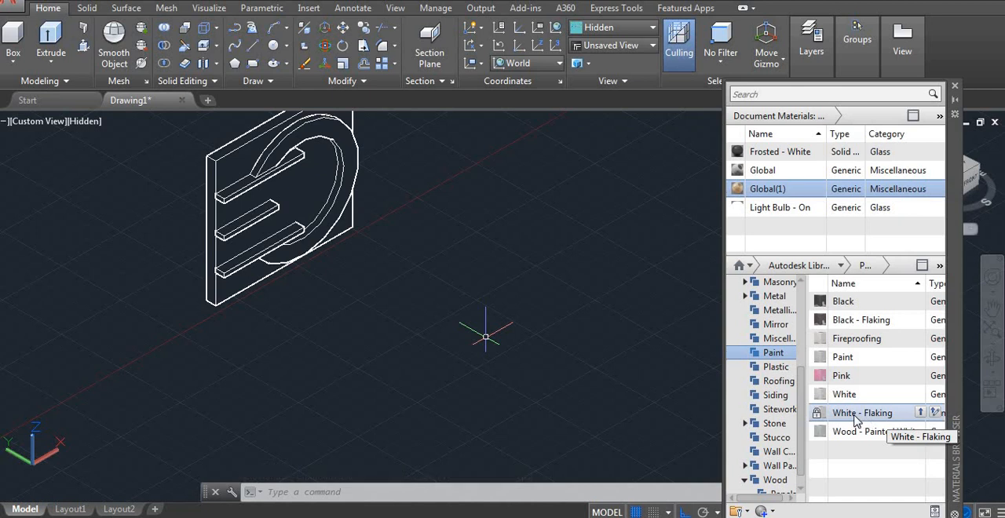
{"action": "left_click_drag", "start_coordinate": [856, 420], "coordinate": [811, 228]}
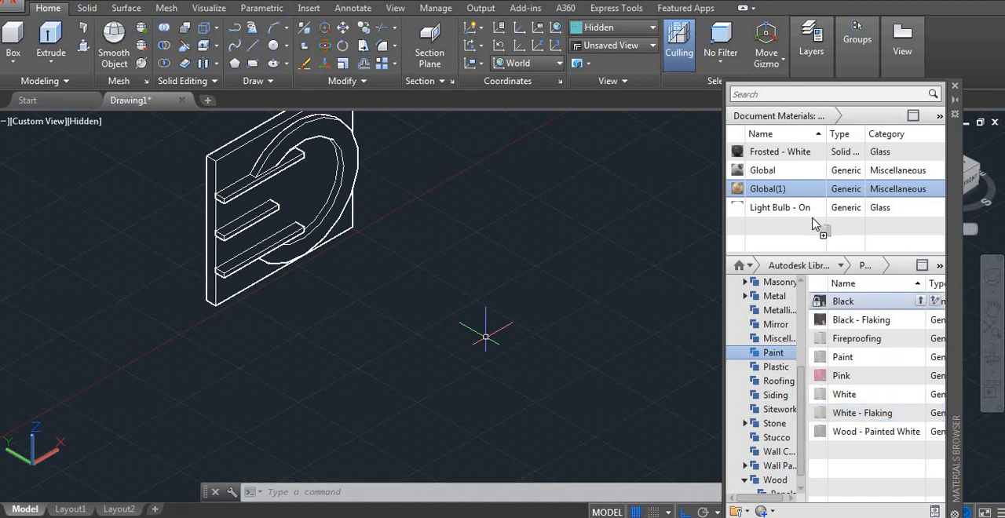
{"action": "mouse_move", "coordinate": [785, 170]}
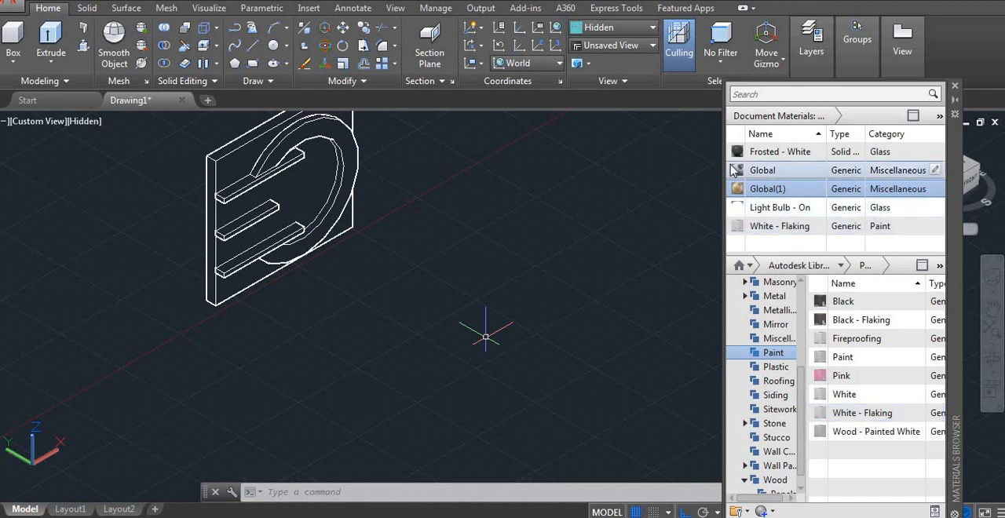
{"action": "left_click", "coordinate": [782, 232]}
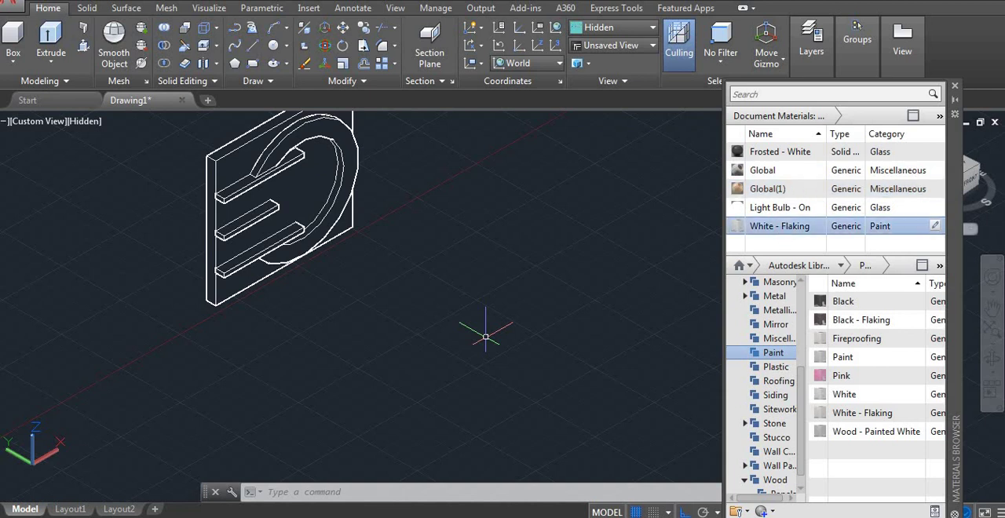
{"action": "left_click", "coordinate": [225, 163]}
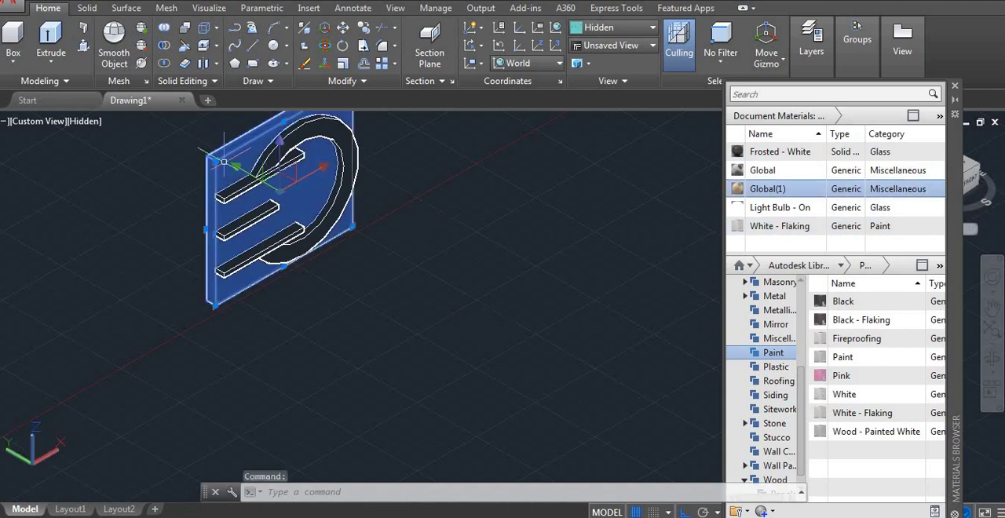
{"action": "left_click", "coordinate": [780, 227]}
Step: Select the objects carrying White - Flaking and pan the view to centre the shelves
{"action": "right_click", "coordinate": [782, 229]}
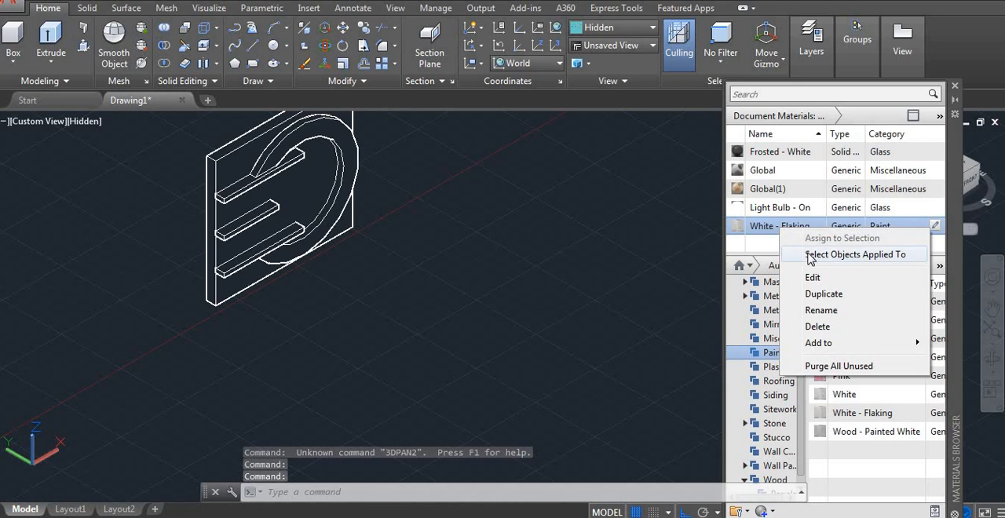
{"action": "left_click", "coordinate": [809, 257]}
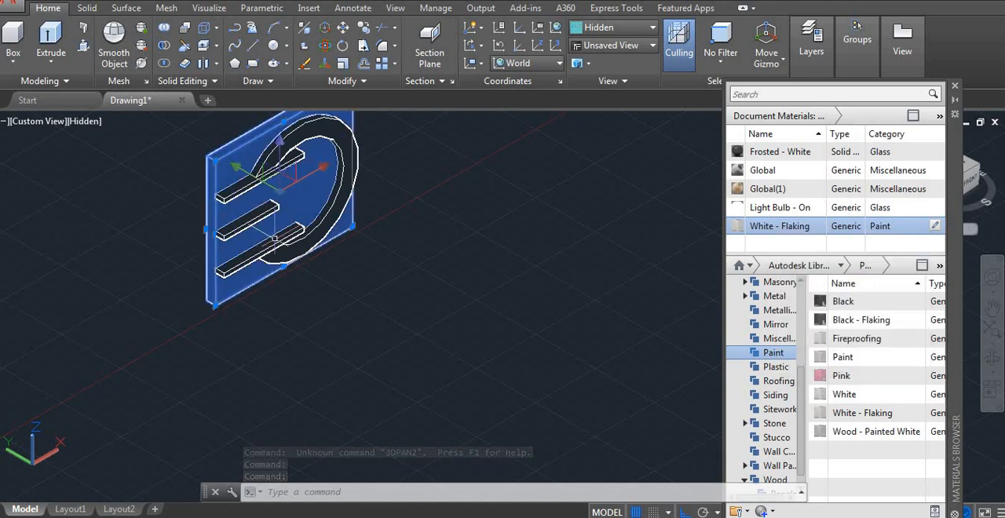
{"action": "scroll", "coordinate": [469, 353], "scroll_direction": "up", "scroll_amount": 1}
{"action": "scroll", "coordinate": [429, 330], "scroll_direction": "up", "scroll_amount": 1}
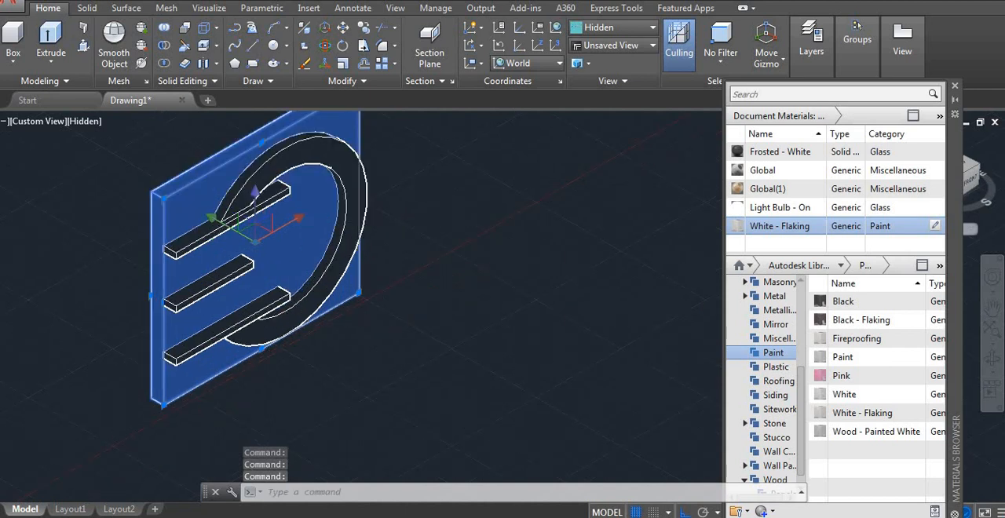
{"action": "scroll", "coordinate": [263, 279], "scroll_direction": "up", "scroll_amount": 1}
{"action": "scroll", "coordinate": [263, 279], "scroll_direction": "up", "scroll_amount": 1}
{"action": "type", "text": "p"}
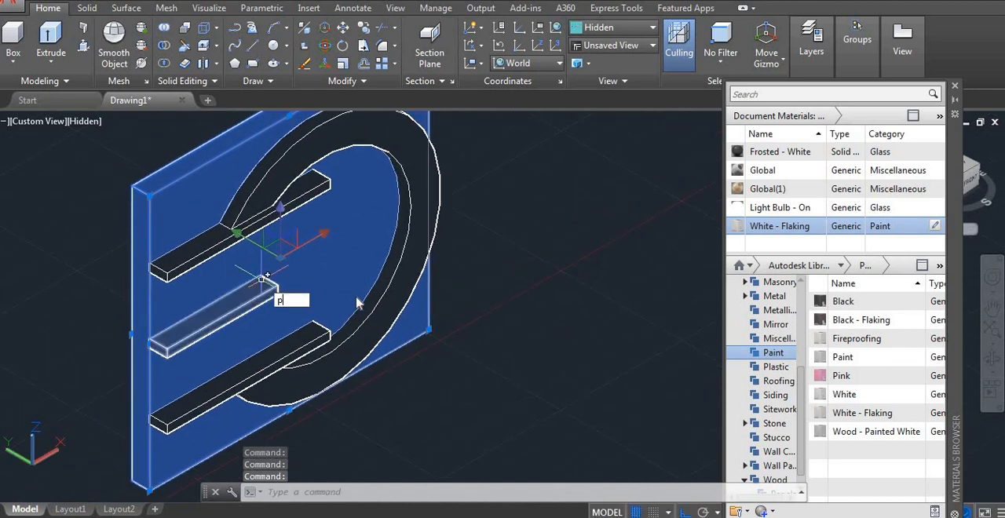
{"action": "key", "text": "Return"}
{"action": "left_click_drag", "start_coordinate": [448, 303], "coordinate": [462, 305]}
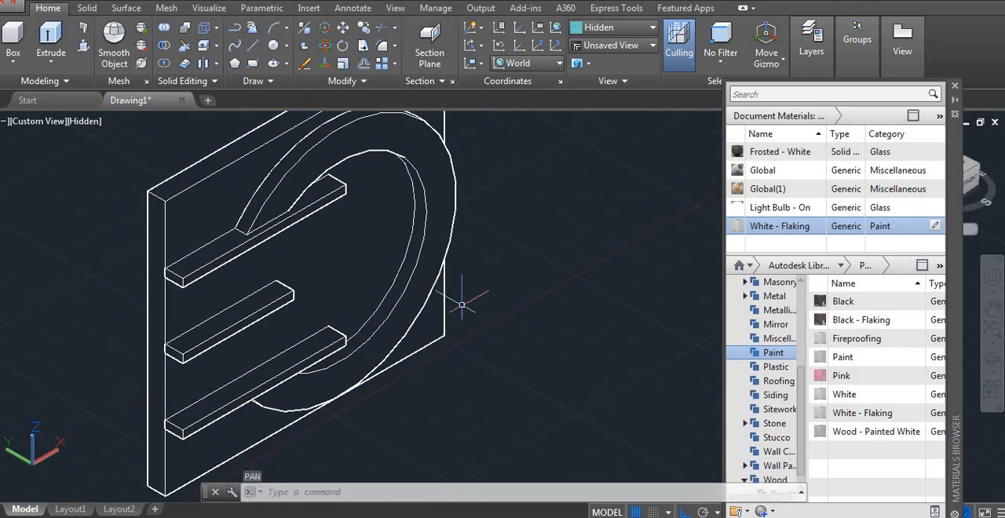
Step: Confirm the three glass shelves are the objects using the Frosted - White material
{"action": "key", "text": "Escape"}
{"action": "left_click", "coordinate": [239, 240]}
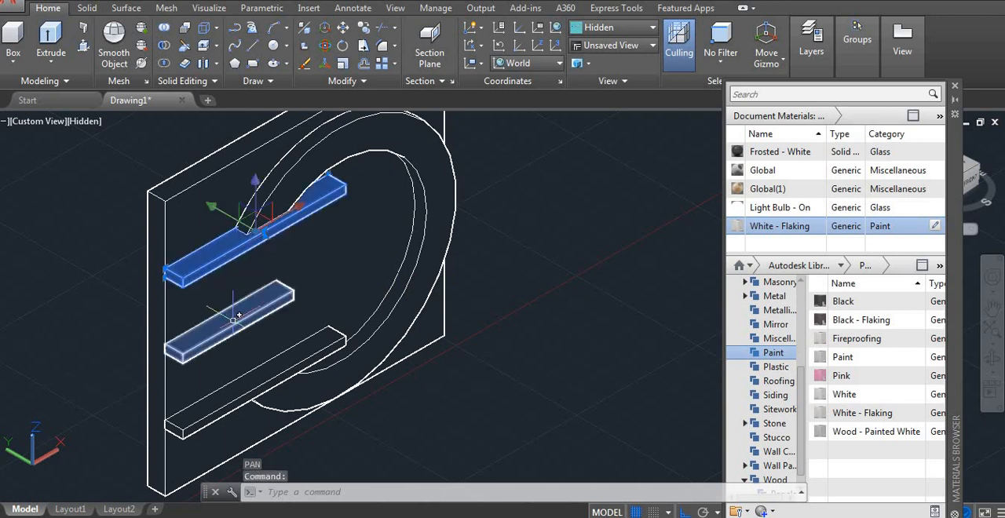
{"action": "left_click", "coordinate": [235, 318]}
{"action": "left_click", "coordinate": [247, 382]}
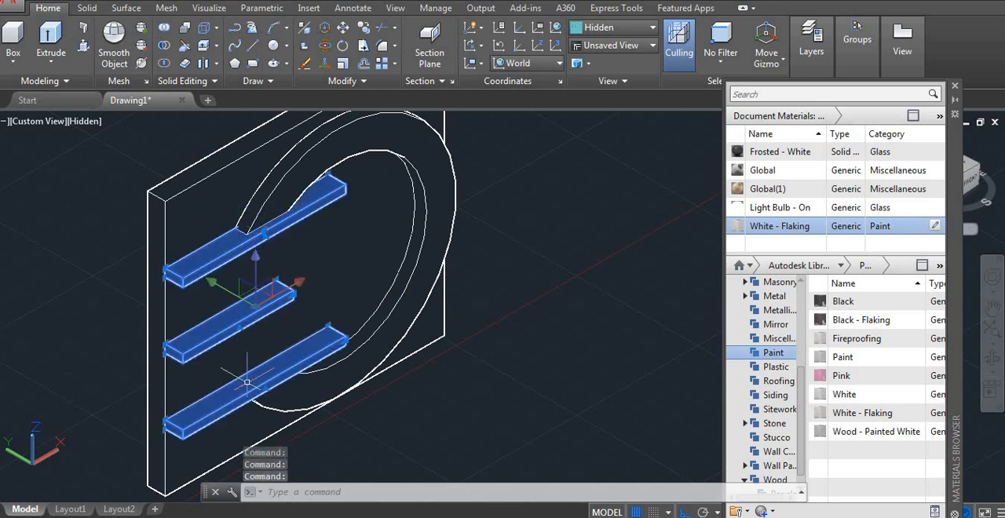
{"action": "left_click", "coordinate": [774, 157]}
{"action": "key", "text": "Escape"}
{"action": "right_click", "coordinate": [775, 156]}
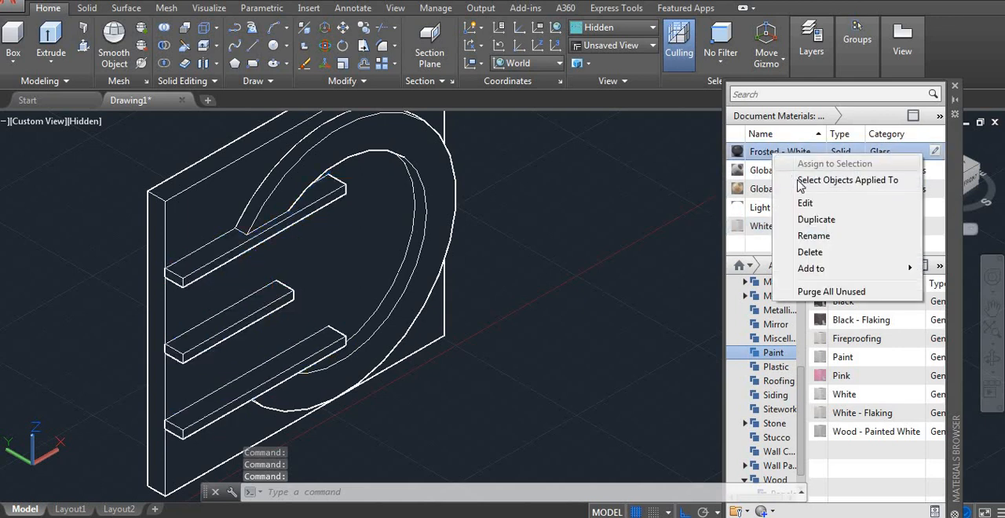
{"action": "left_click", "coordinate": [799, 181]}
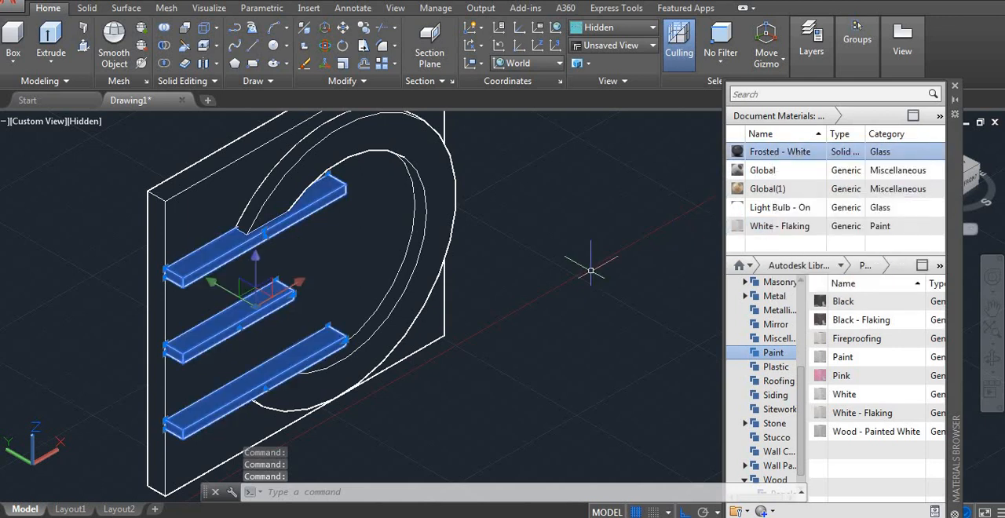
Step: Confirm the curved wooden ring is the object using the Global(1) material
{"action": "key", "text": "Escape"}
{"action": "middle_click_drag", "start_coordinate": [569, 264], "coordinate": [550, 267]}
{"action": "left_click", "coordinate": [451, 234]}
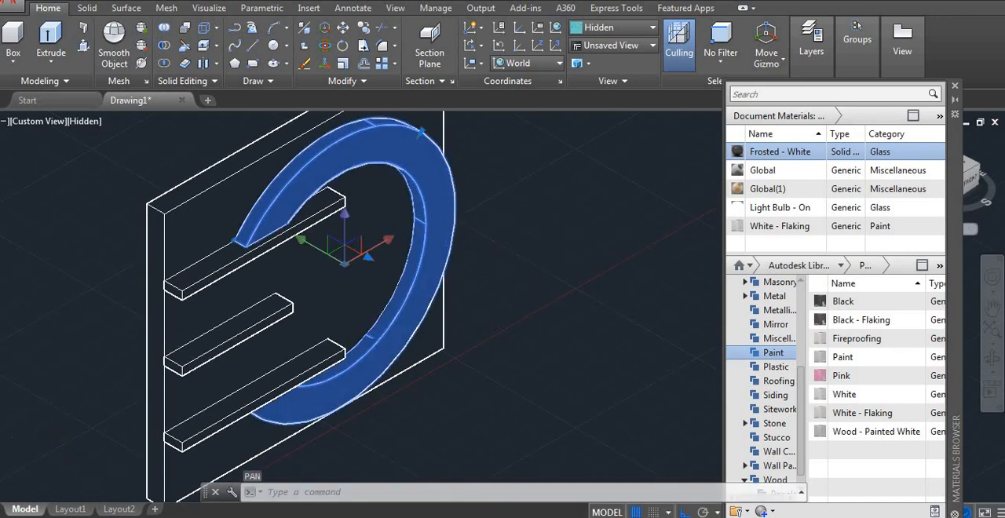
{"action": "key", "text": "Escape"}
{"action": "right_click", "coordinate": [784, 194]}
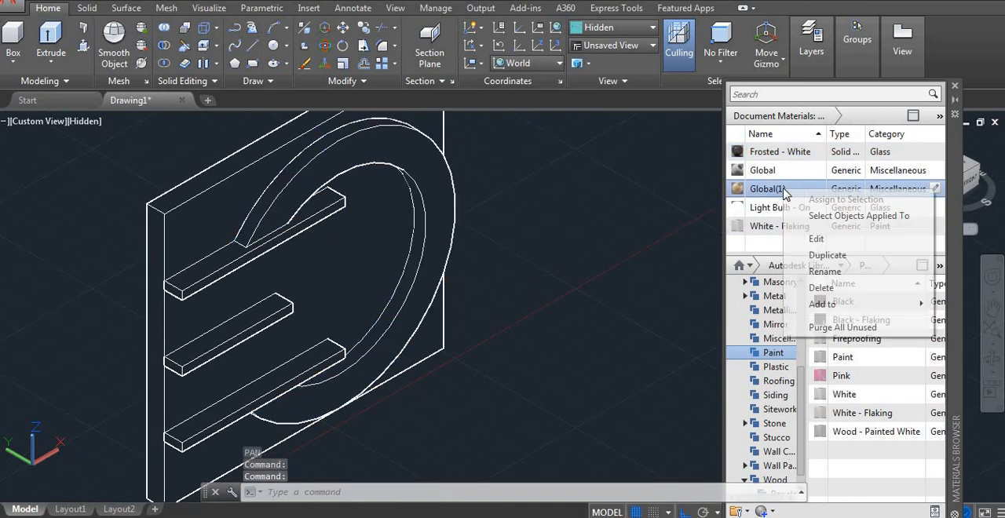
{"action": "left_click", "coordinate": [819, 216]}
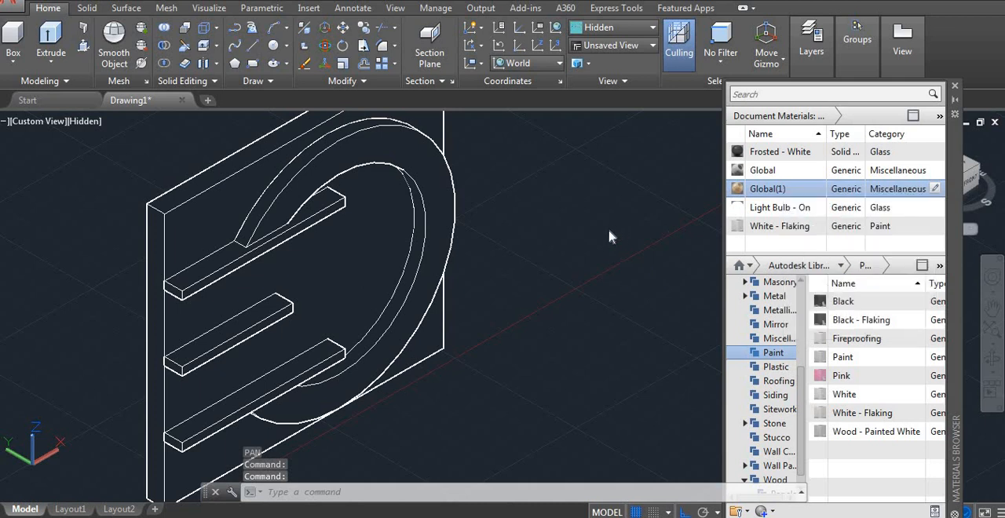
{"action": "left_click", "coordinate": [551, 240]}
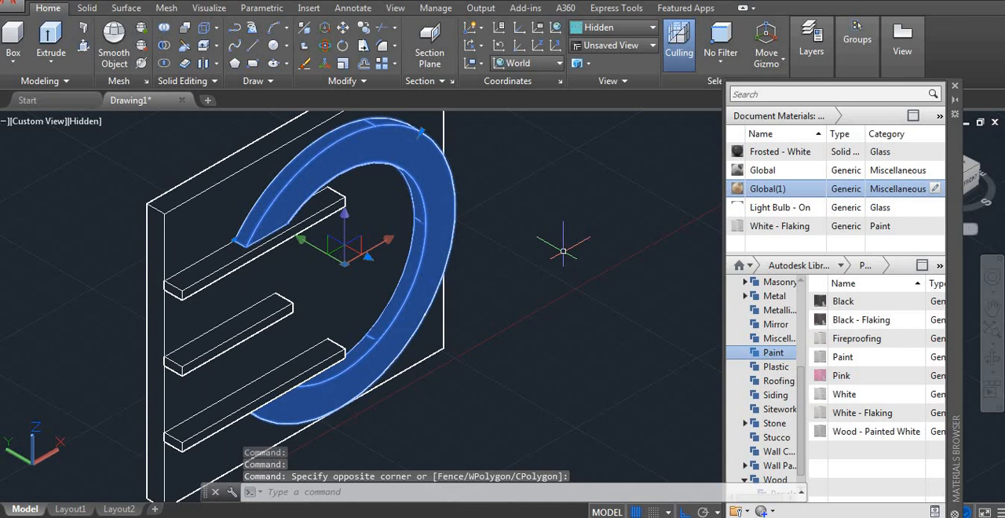
{"action": "key", "text": "Escape"}
Step: Check which objects use Light Bulb - On; AutoCAD reports none do
{"action": "left_click", "coordinate": [418, 254]}
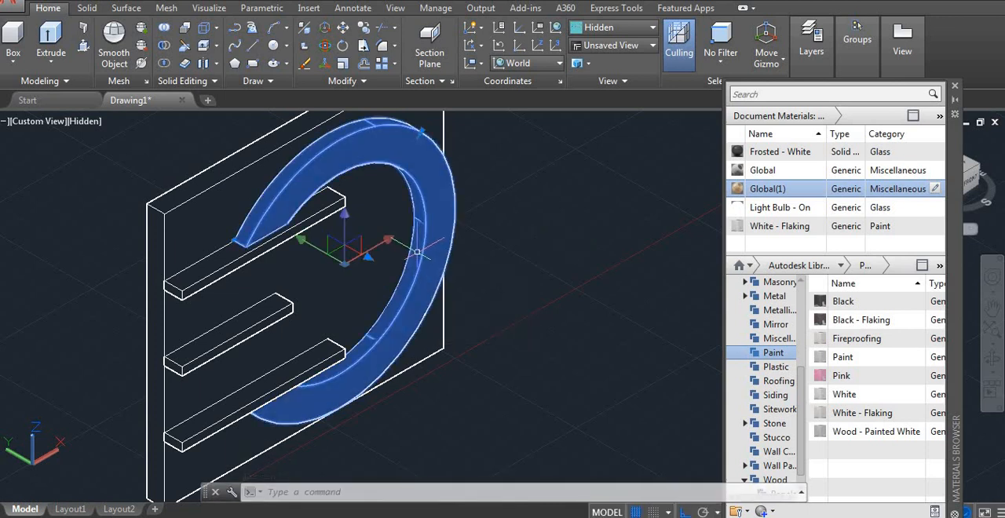
{"action": "left_click", "coordinate": [418, 253], "text": "ctrl"}
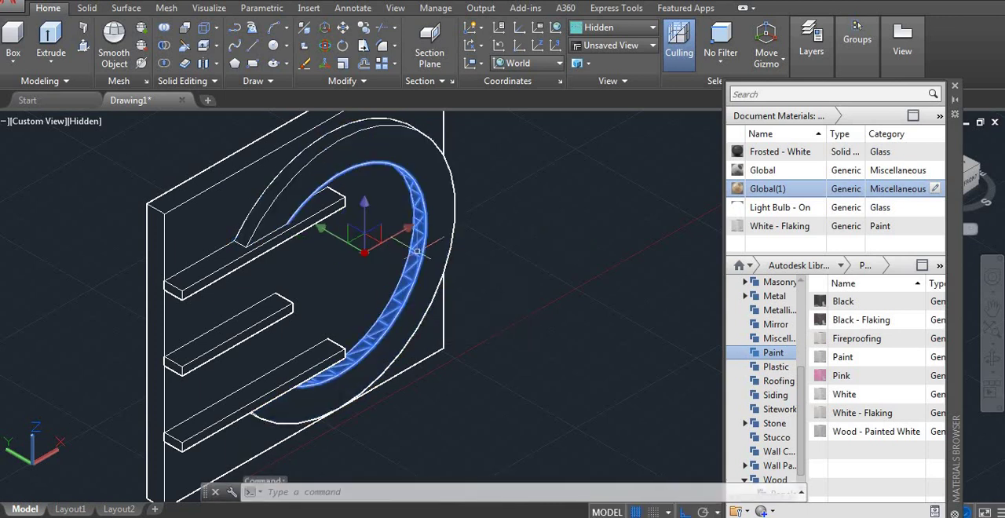
{"action": "left_click", "coordinate": [765, 212]}
{"action": "right_click", "coordinate": [766, 212]}
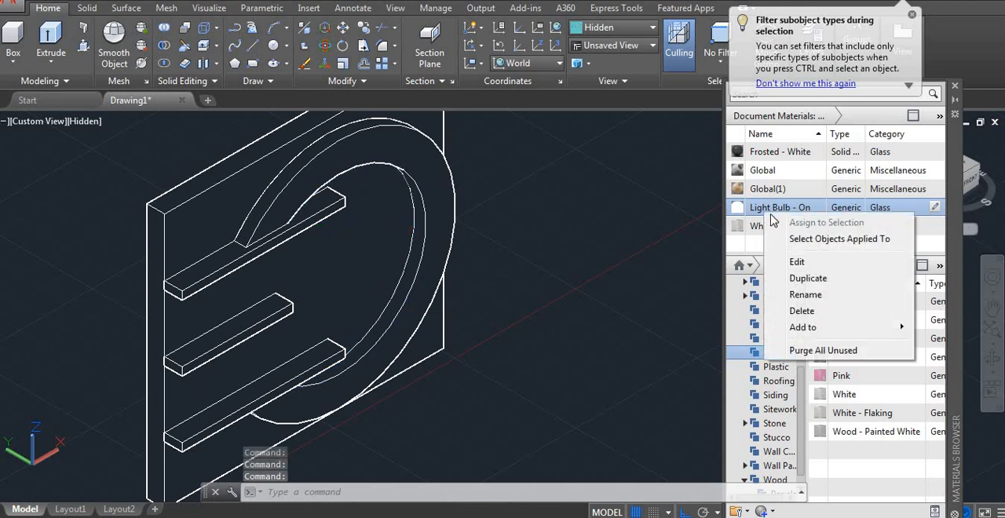
{"action": "left_click", "coordinate": [766, 242]}
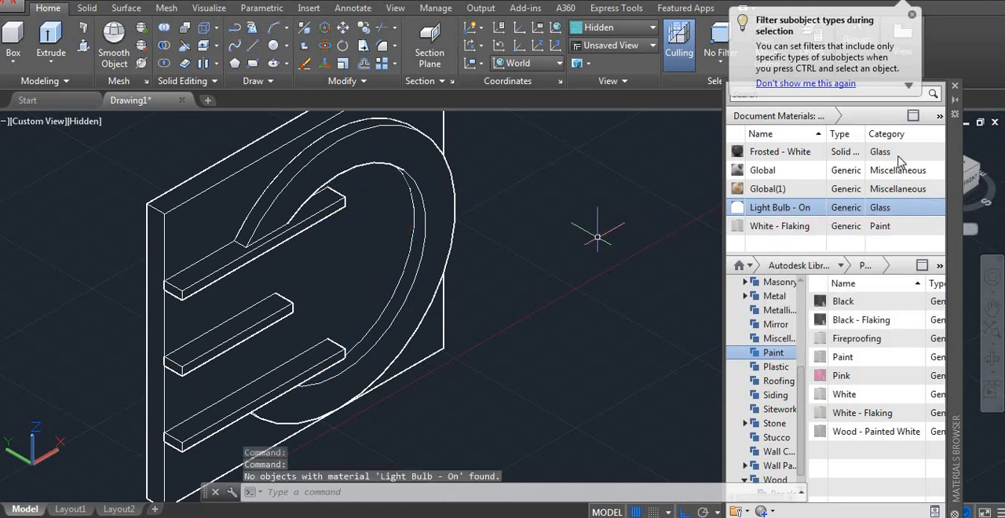
Step: Show the wall unit in the Realistic visual style and reopen White - Flaking for editing via RMAT
{"action": "left_click", "coordinate": [609, 28]}
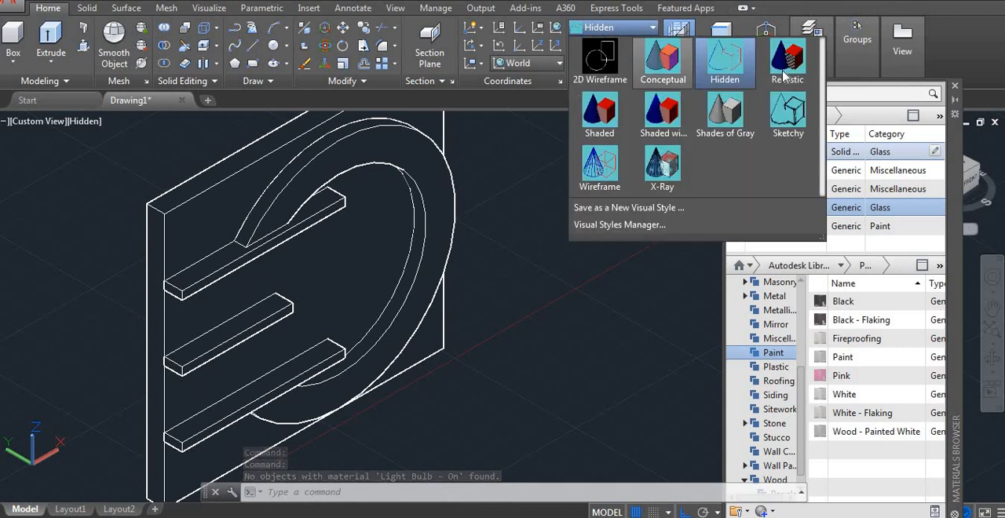
{"action": "left_click", "coordinate": [547, 237]}
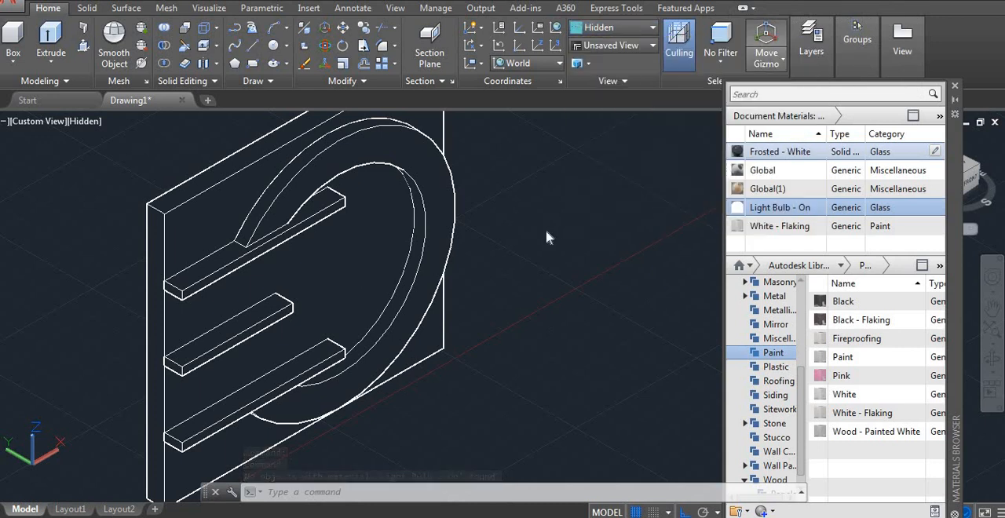
{"action": "left_click", "coordinate": [955, 86]}
{"action": "type", "text": "RMAT"}
{"action": "key", "text": "Return"}
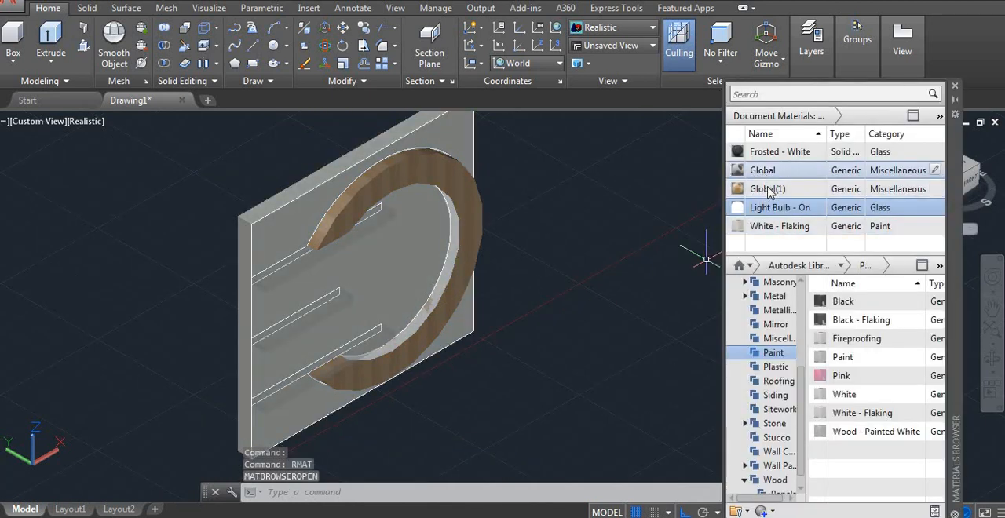
{"action": "double_click", "coordinate": [774, 227]}
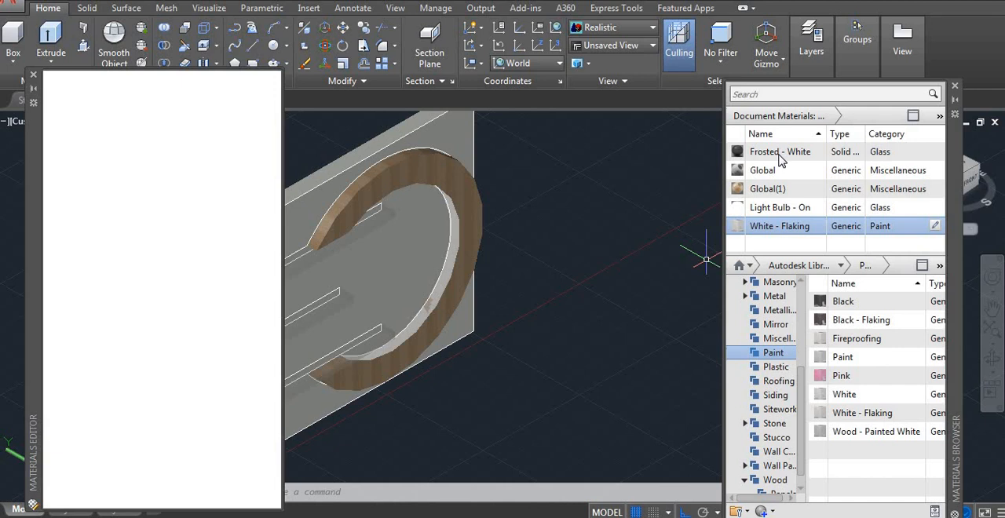
Step: Set Frosted - White glass reflectance to 27 and roughness to about 0.76
{"action": "left_click", "coordinate": [780, 155]}
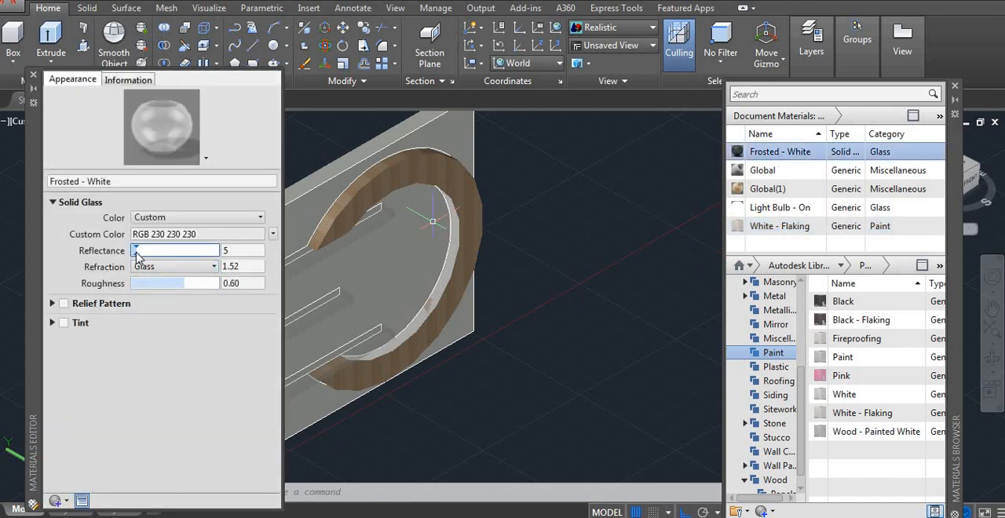
{"action": "left_click_drag", "start_coordinate": [143, 255], "coordinate": [152, 256]}
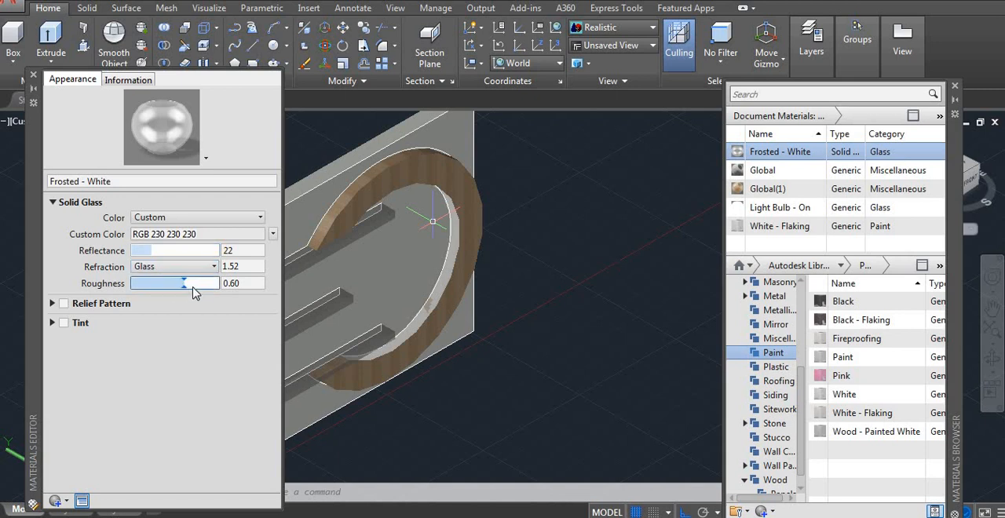
{"action": "left_click_drag", "start_coordinate": [194, 292], "coordinate": [199, 292]}
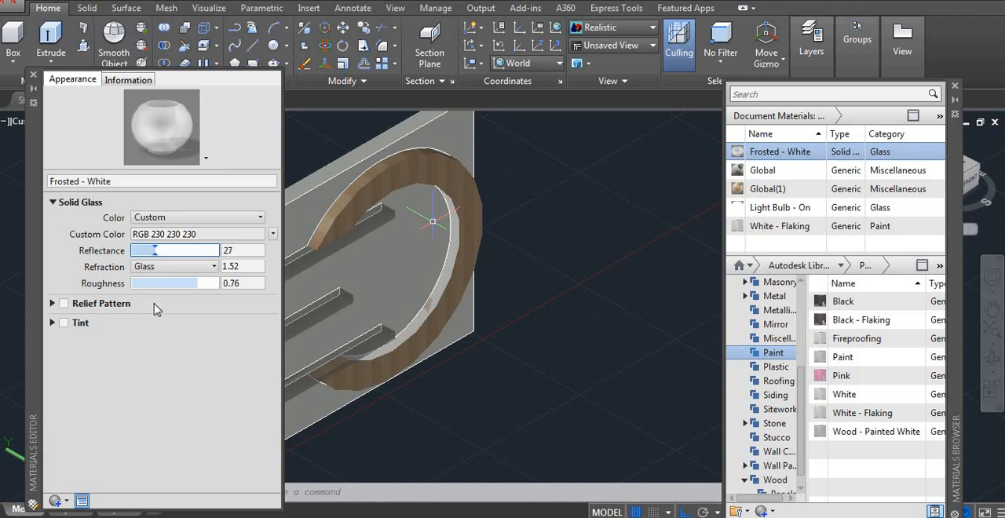
{"action": "left_click", "coordinate": [34, 76]}
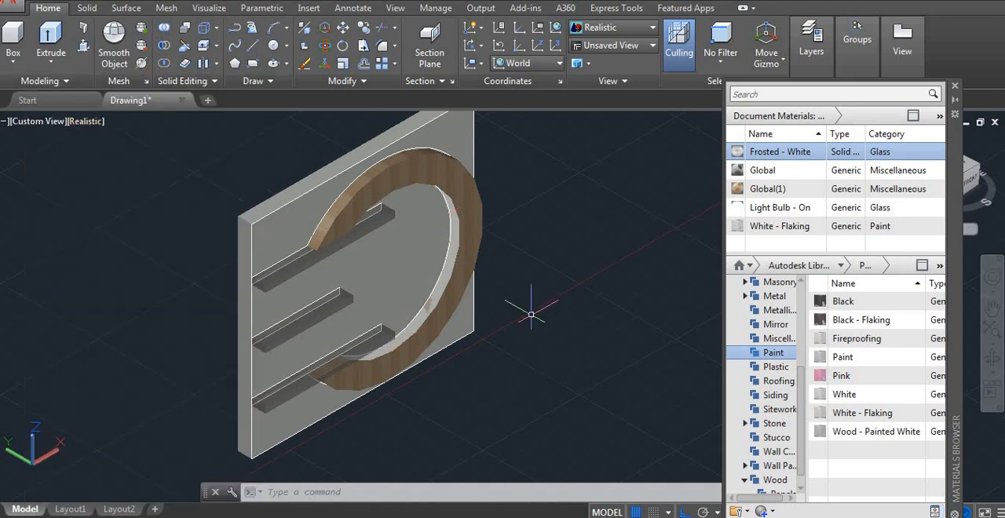
Step: Review the White - Flaking wall paint's texture settings and close the editors
{"action": "double_click", "coordinate": [773, 227]}
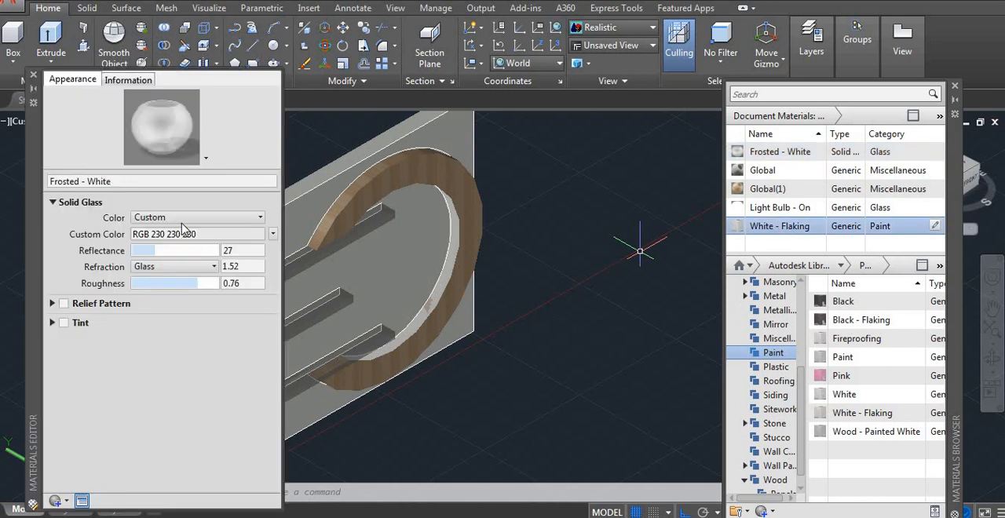
{"action": "left_click", "coordinate": [183, 240]}
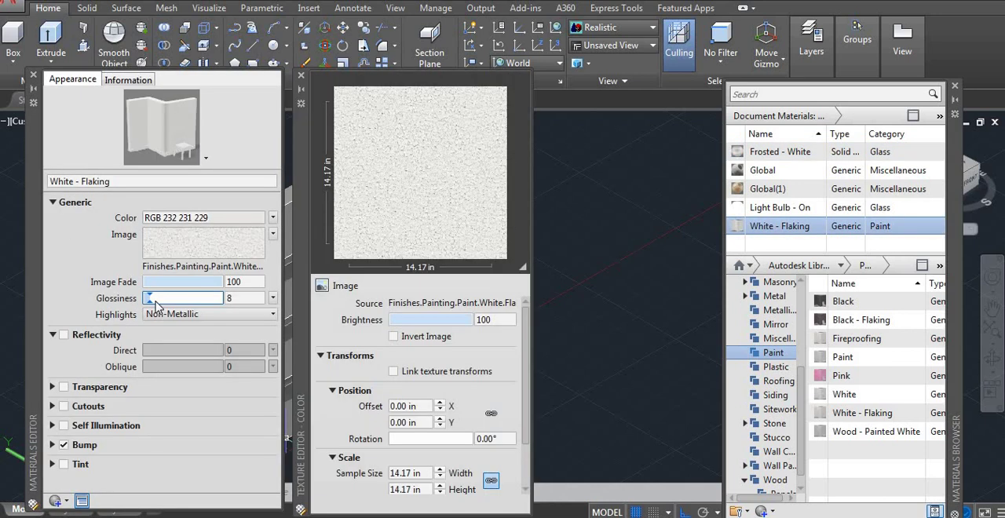
{"action": "left_click", "coordinate": [33, 74]}
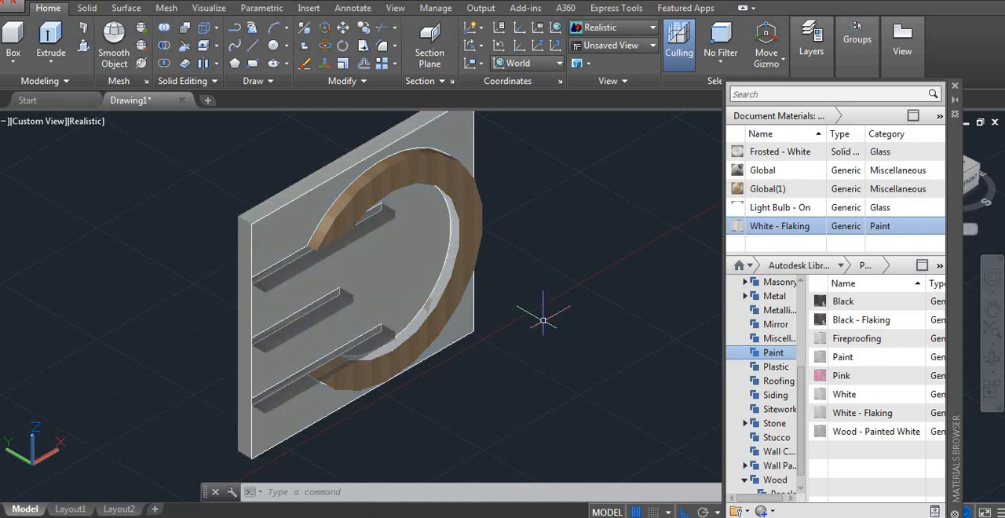
{"action": "middle_click_drag", "start_coordinate": [550, 307], "coordinate": [536, 333]}
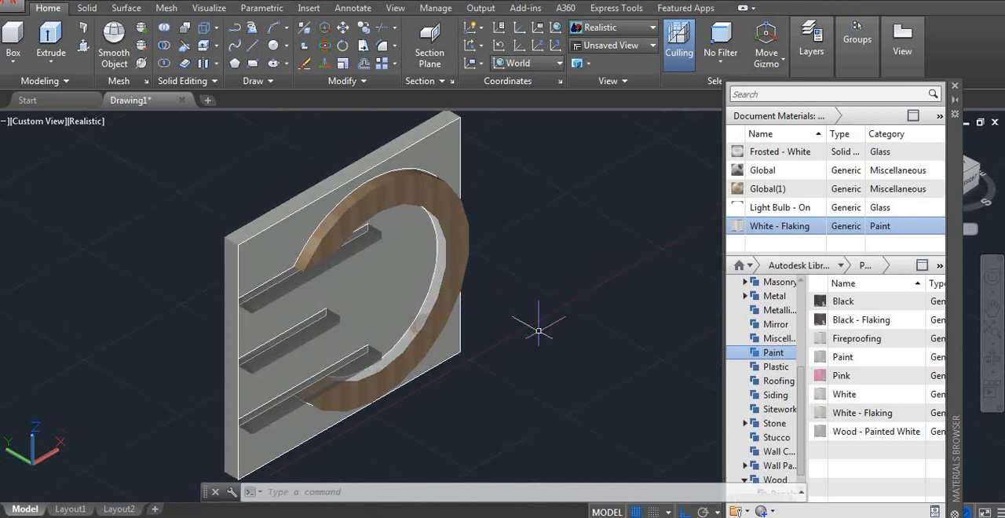
{"action": "type", "text": "rr"}
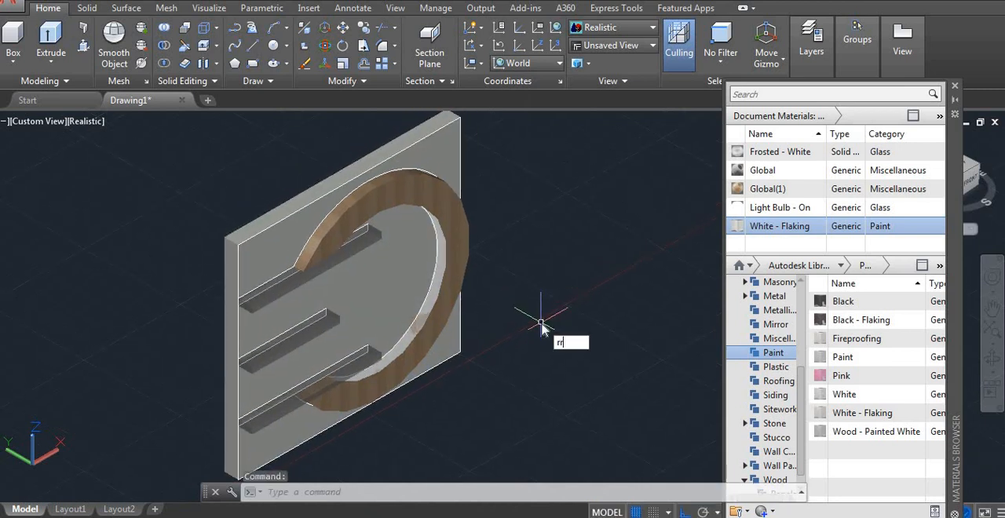
Step: Render the current view of the wall unit with RR
{"action": "key", "text": "Return"}
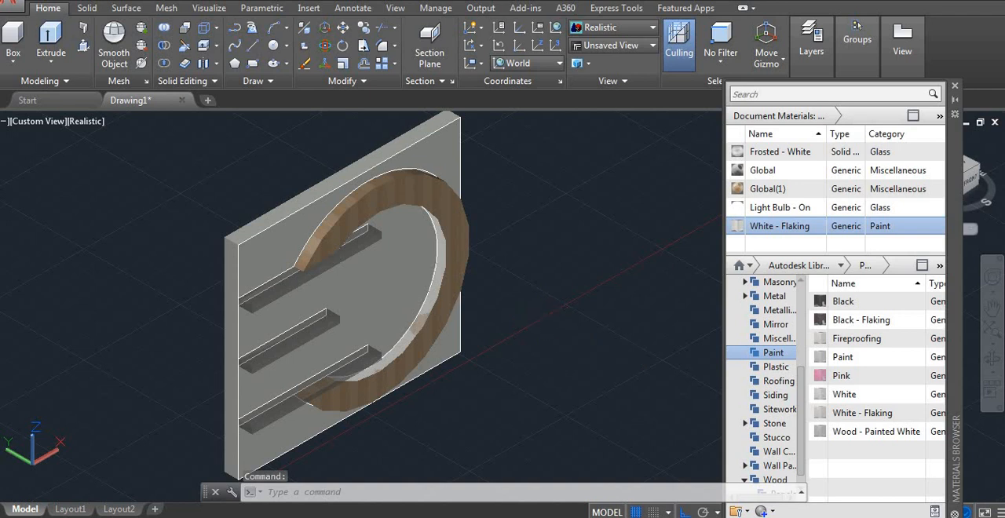